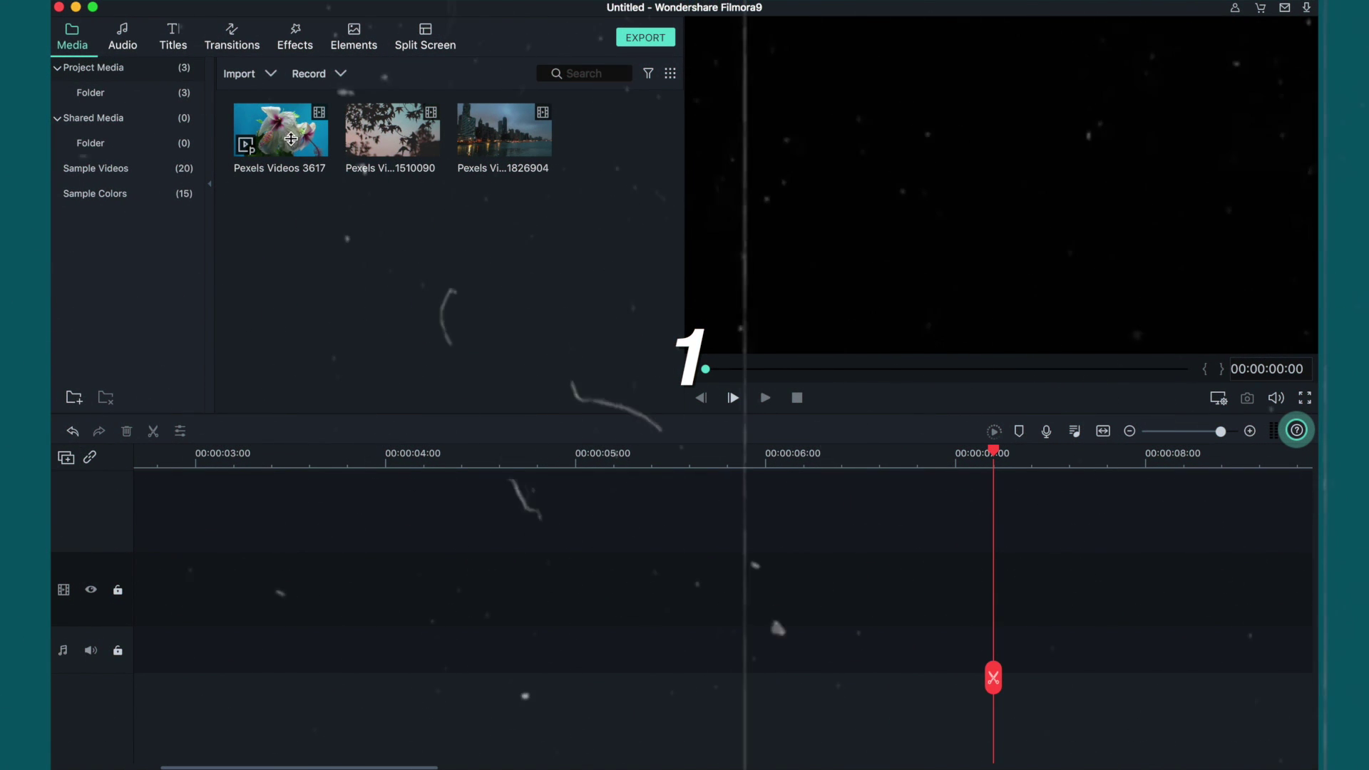
Step: Dismiss the import file picker and place Pexels Videos 3617 at the start of the video track
left_click(265, 73)
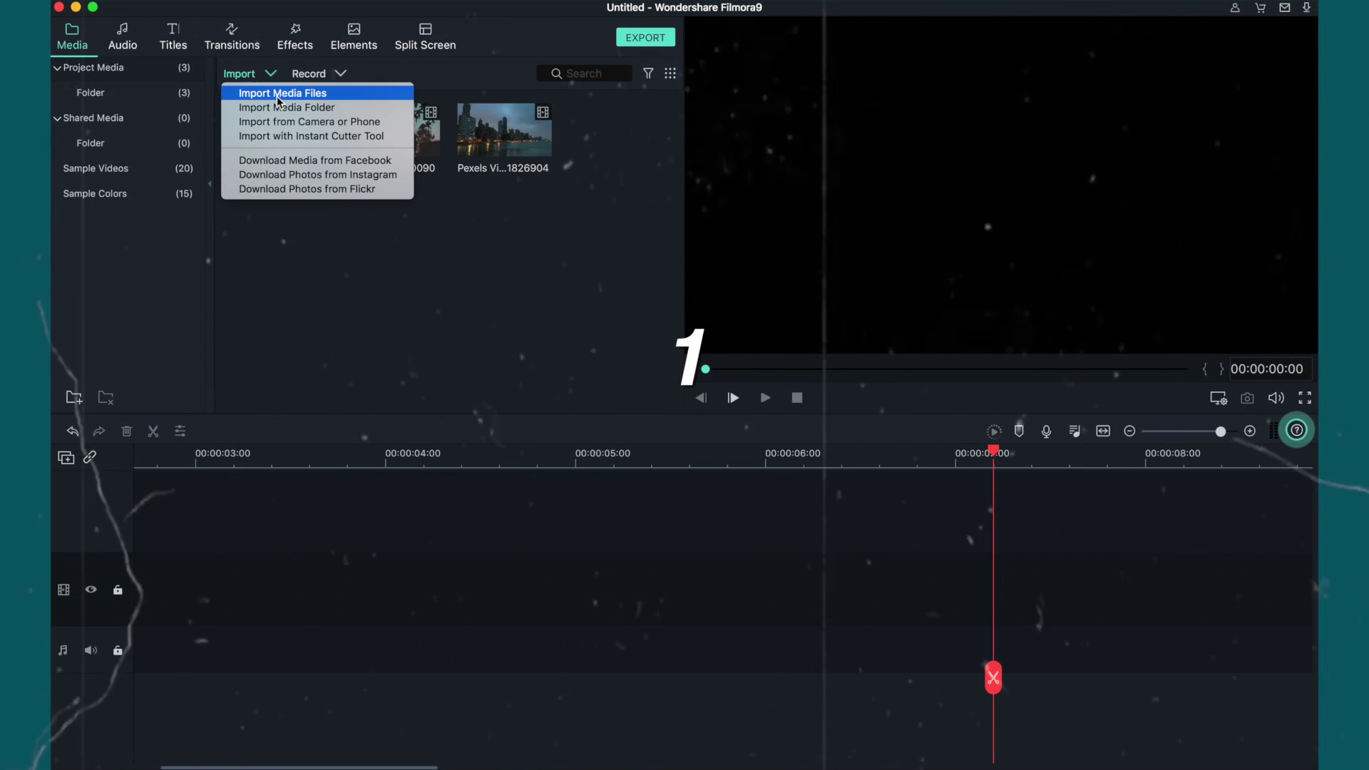
left_click(278, 100)
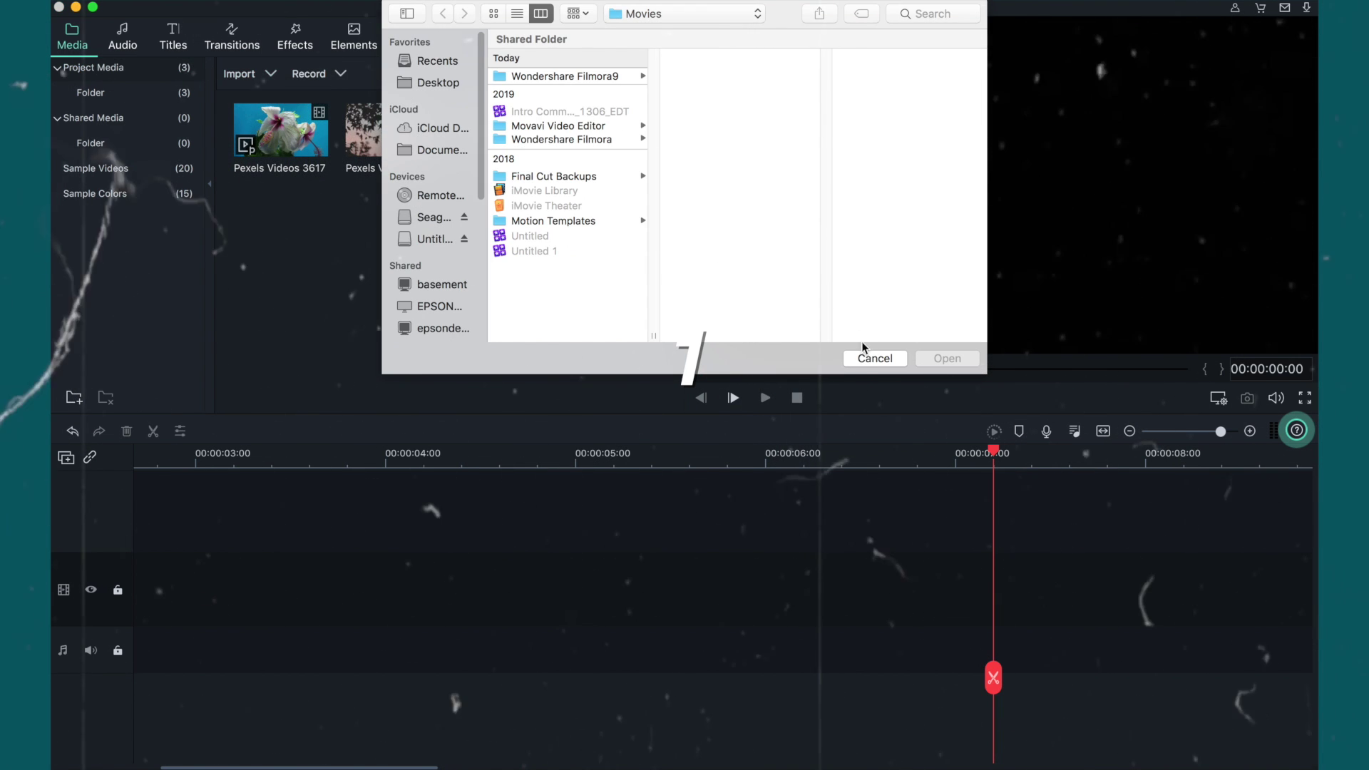
left_click(851, 358)
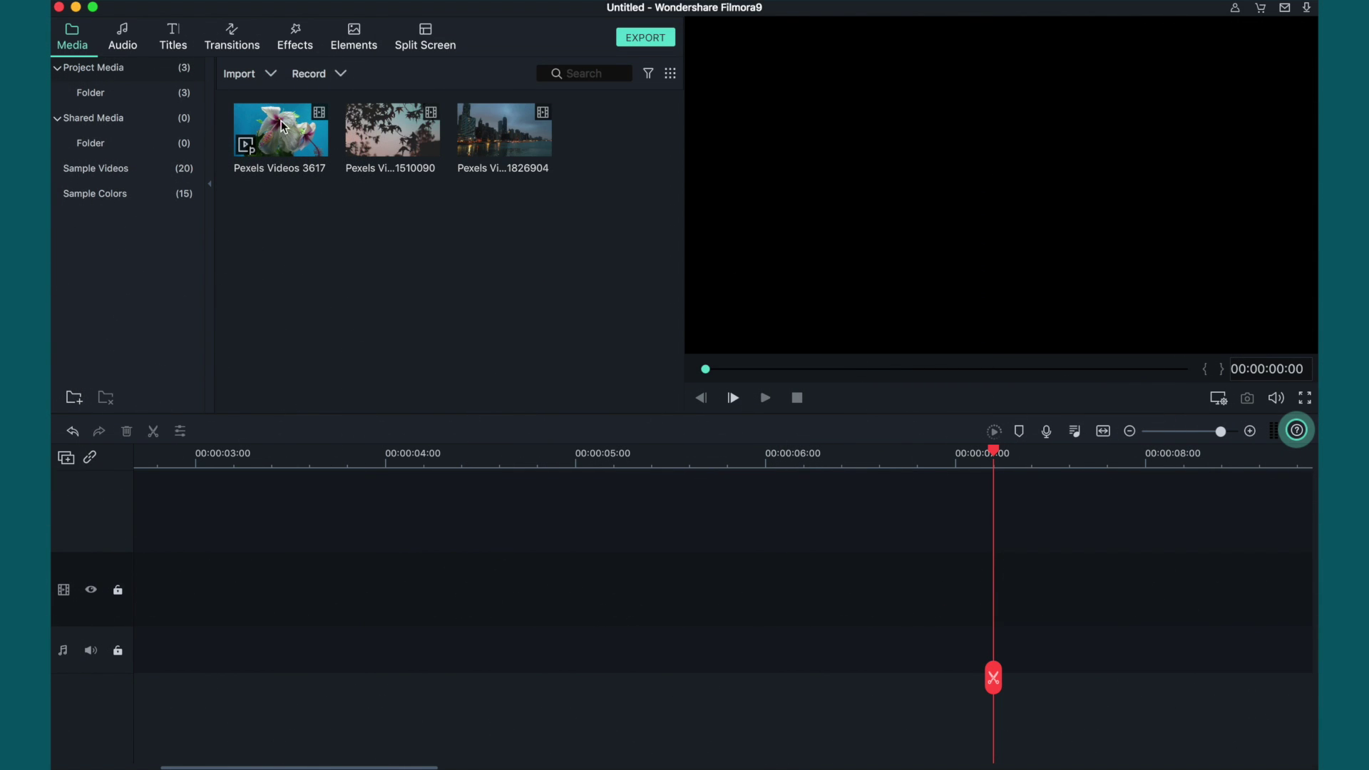
left_click_drag(279, 165, 198, 593)
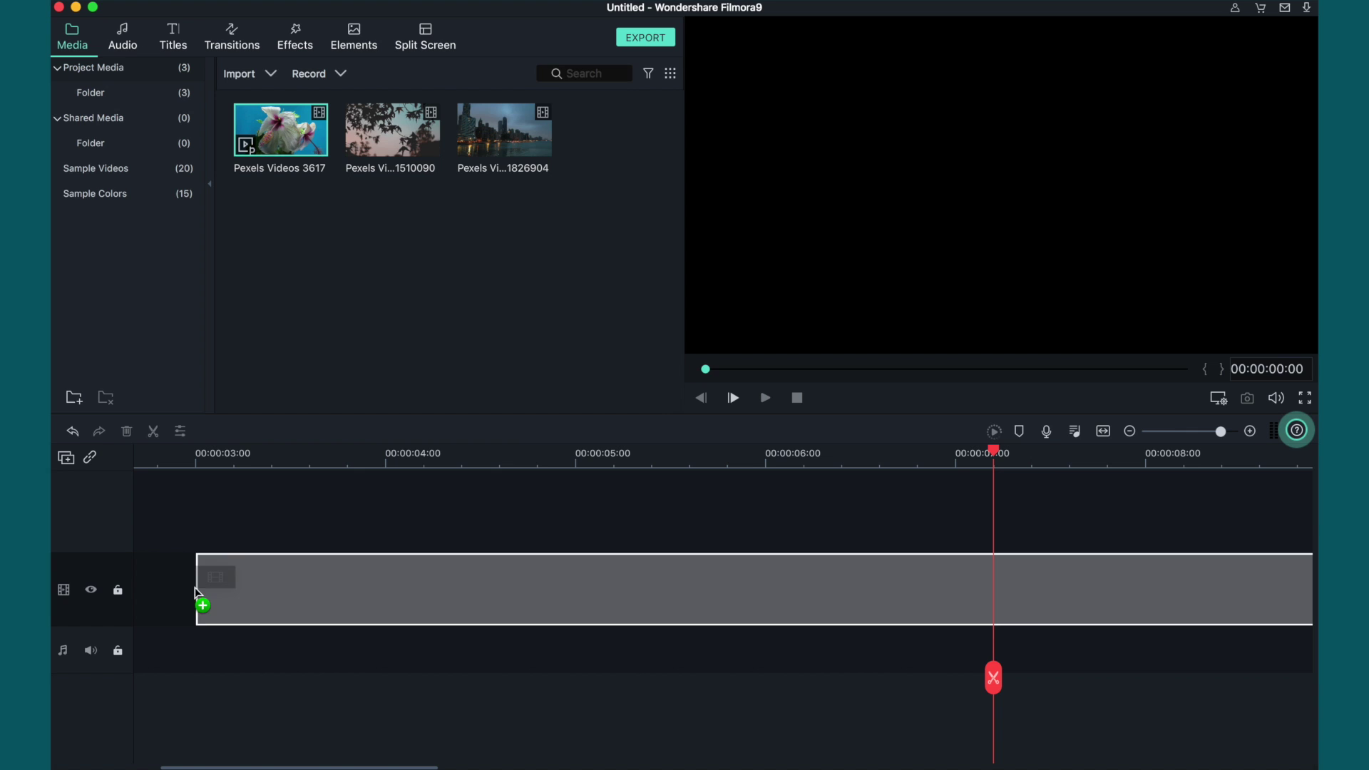
left_click_drag(109, 599, 153, 544)
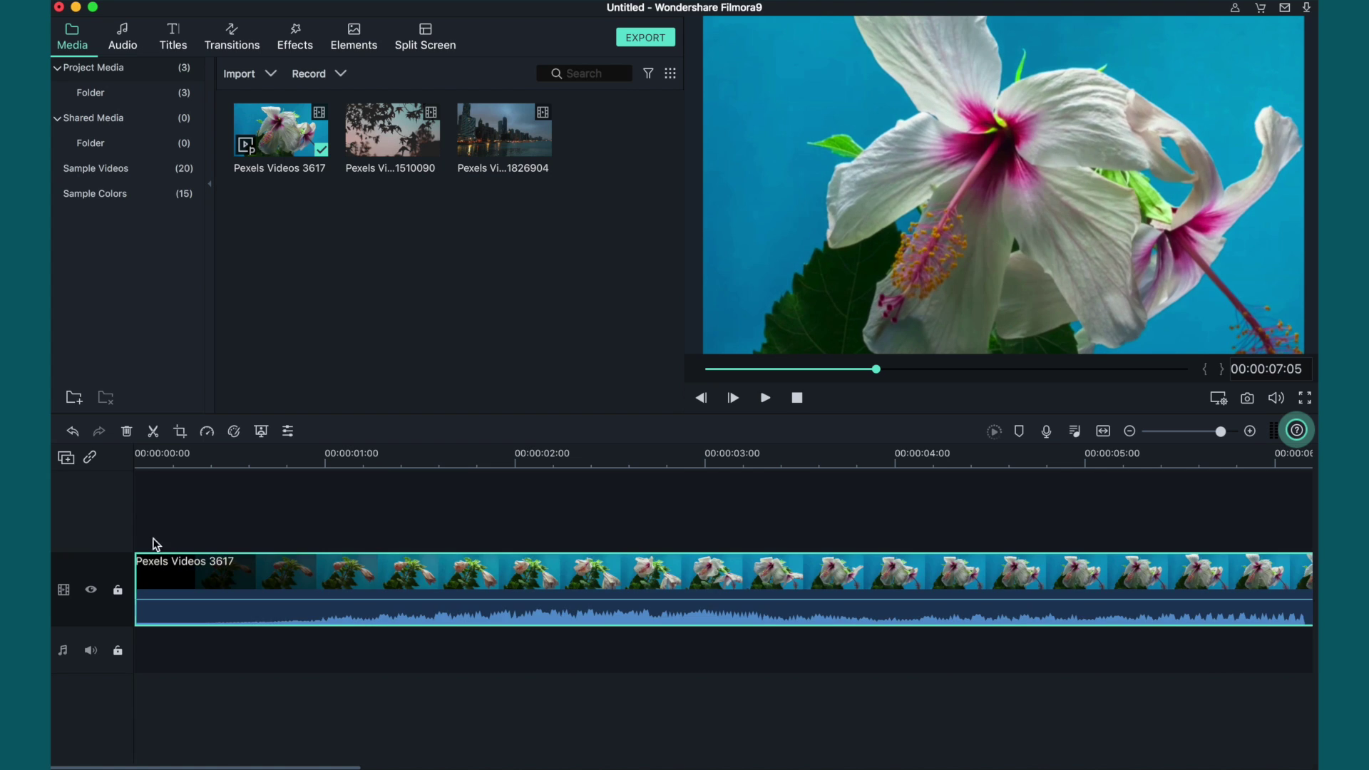
Step: Zoom the timeline out to show the full hibiscus clip, then park the playhead near 00:00:03:17
left_click(227, 507)
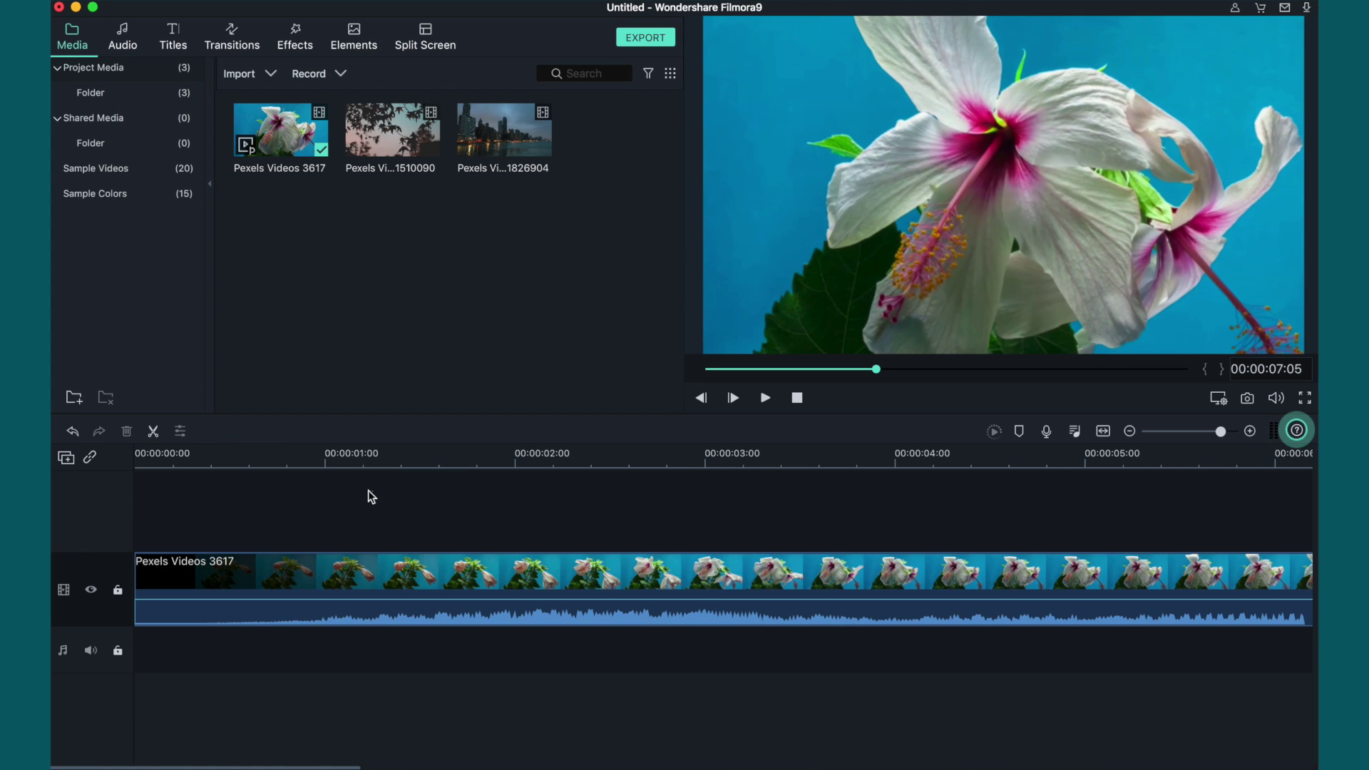
right_click(462, 514)
left_click(412, 455)
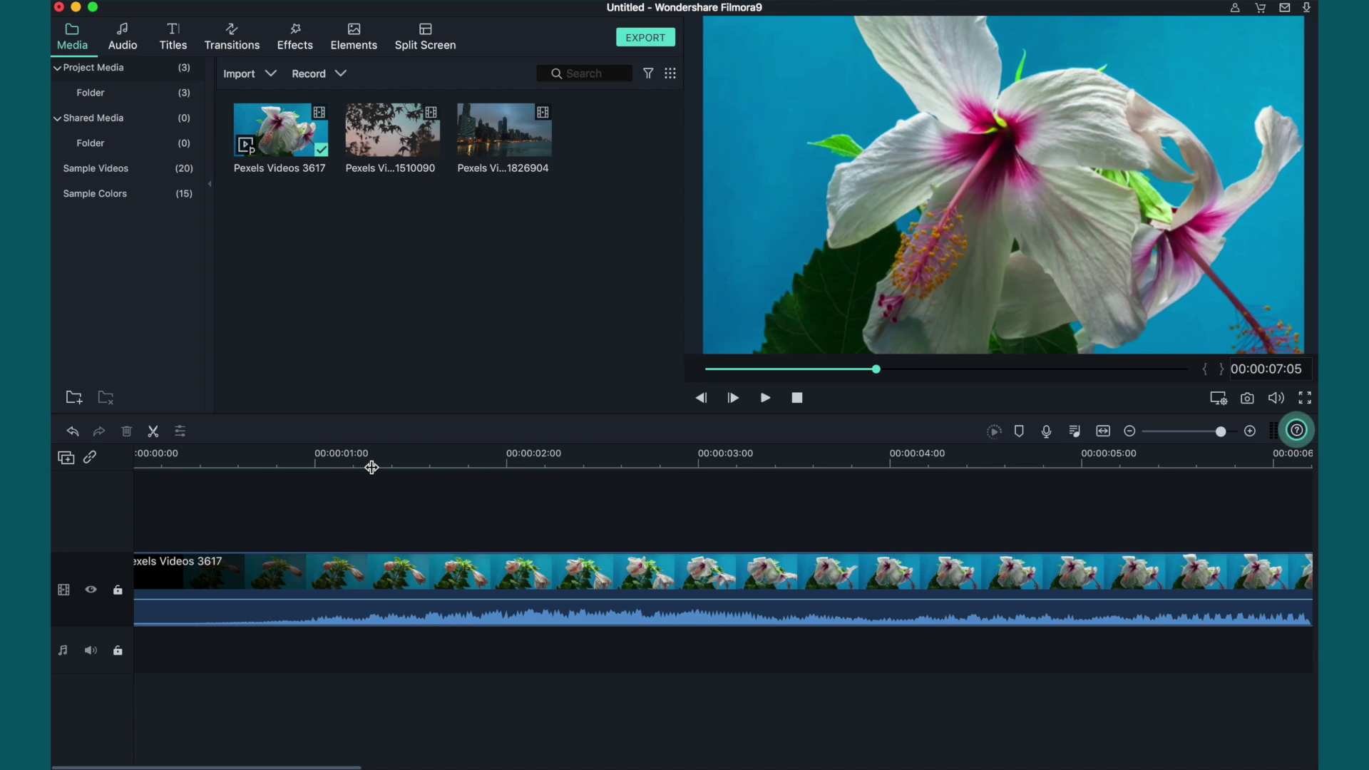
scroll(371, 467, "up", 2)
scroll(801, 505, "left", 5)
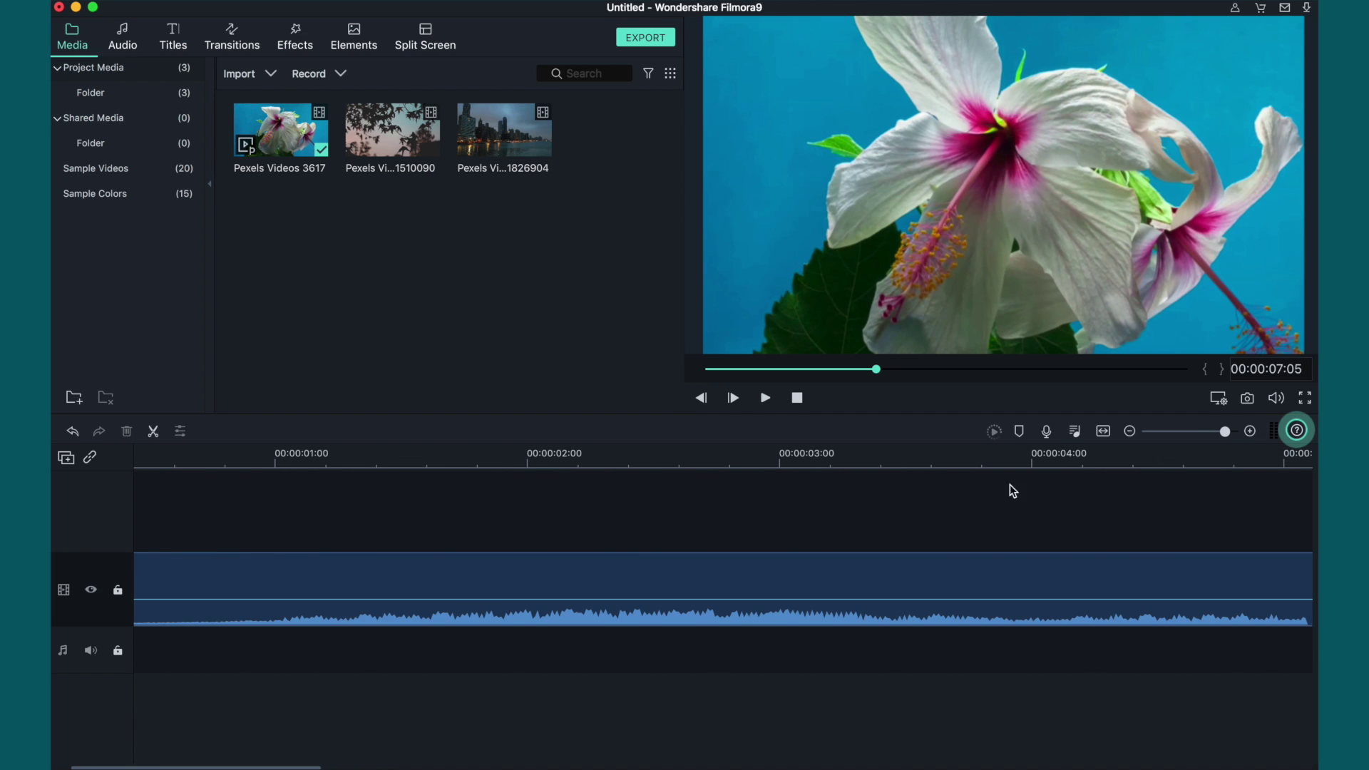
left_click_drag(1222, 430, 1196, 431)
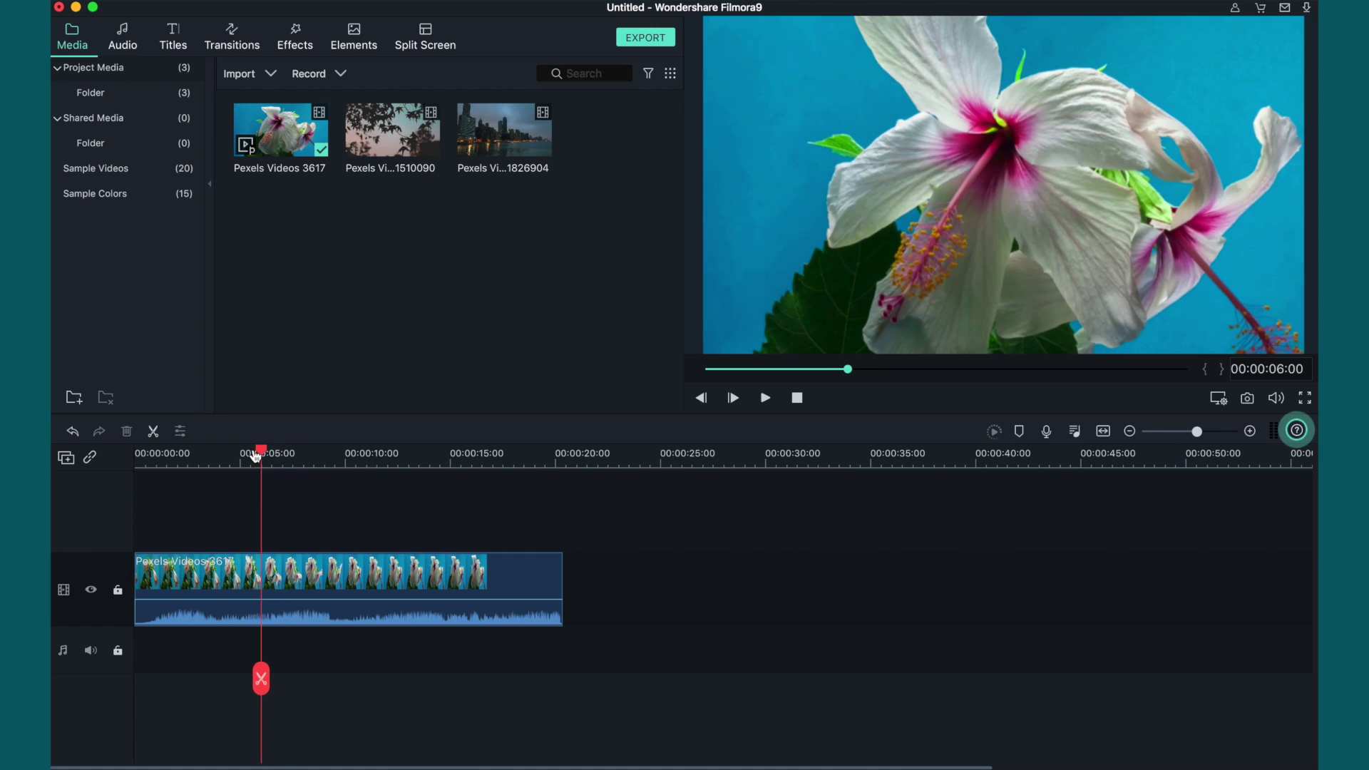
left_click_drag(256, 457, 213, 497)
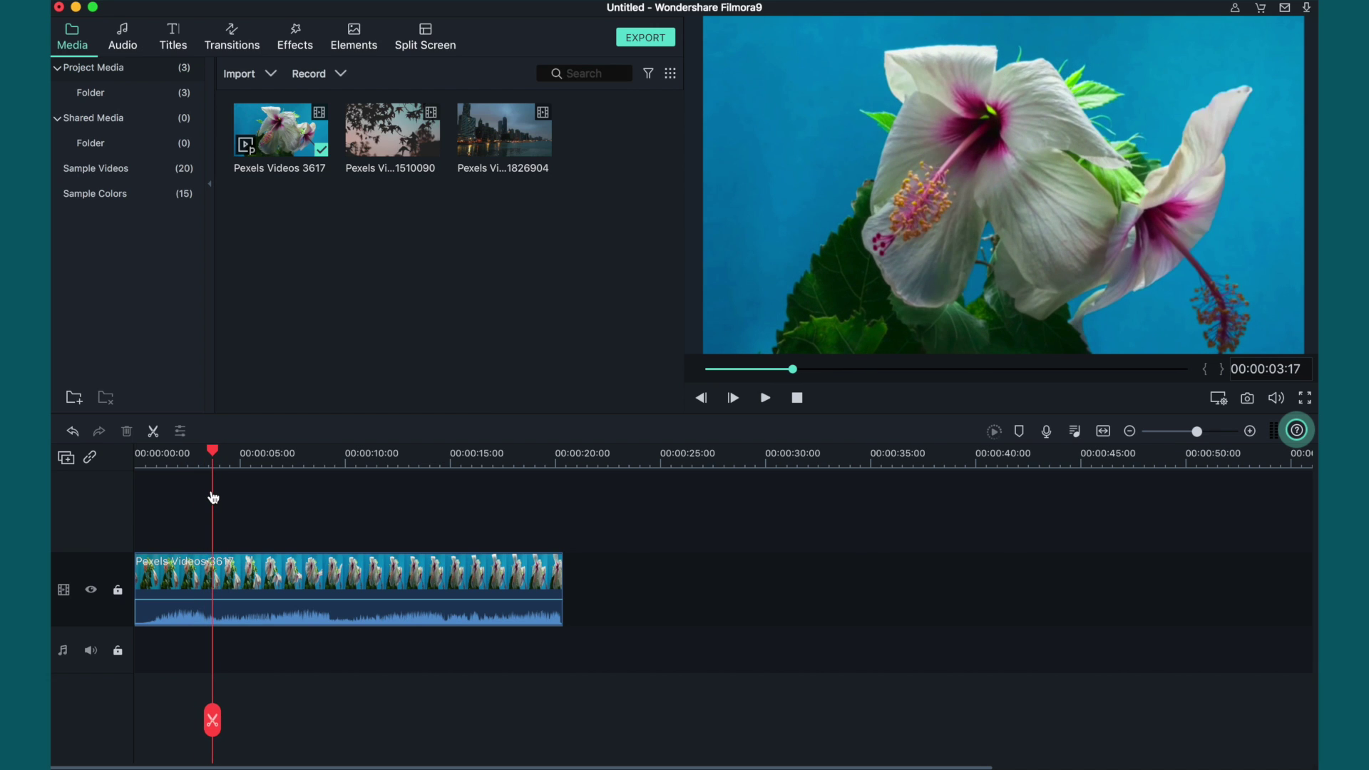
left_click(219, 574)
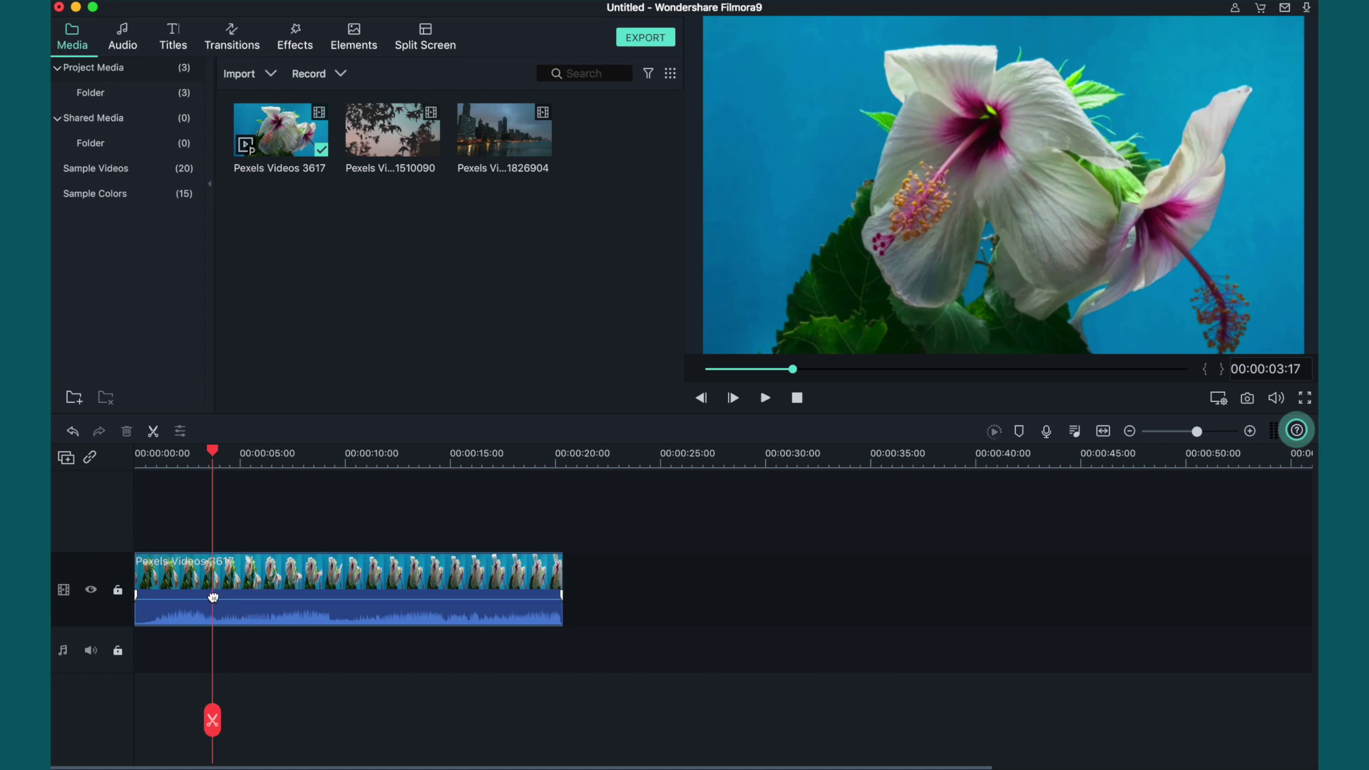
Step: Split the hibiscus clip at 00:00:03:17 and copy the opening piece
left_click(217, 509)
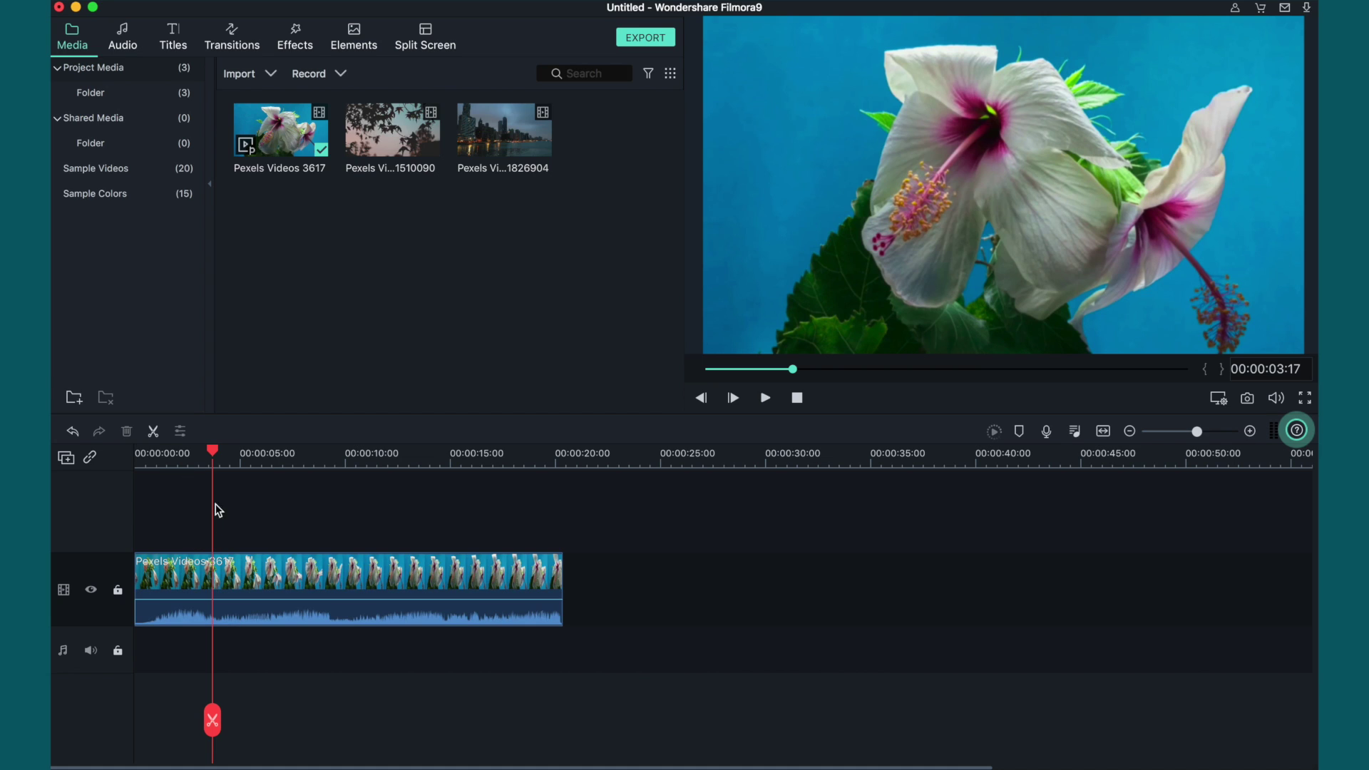
left_click(154, 432)
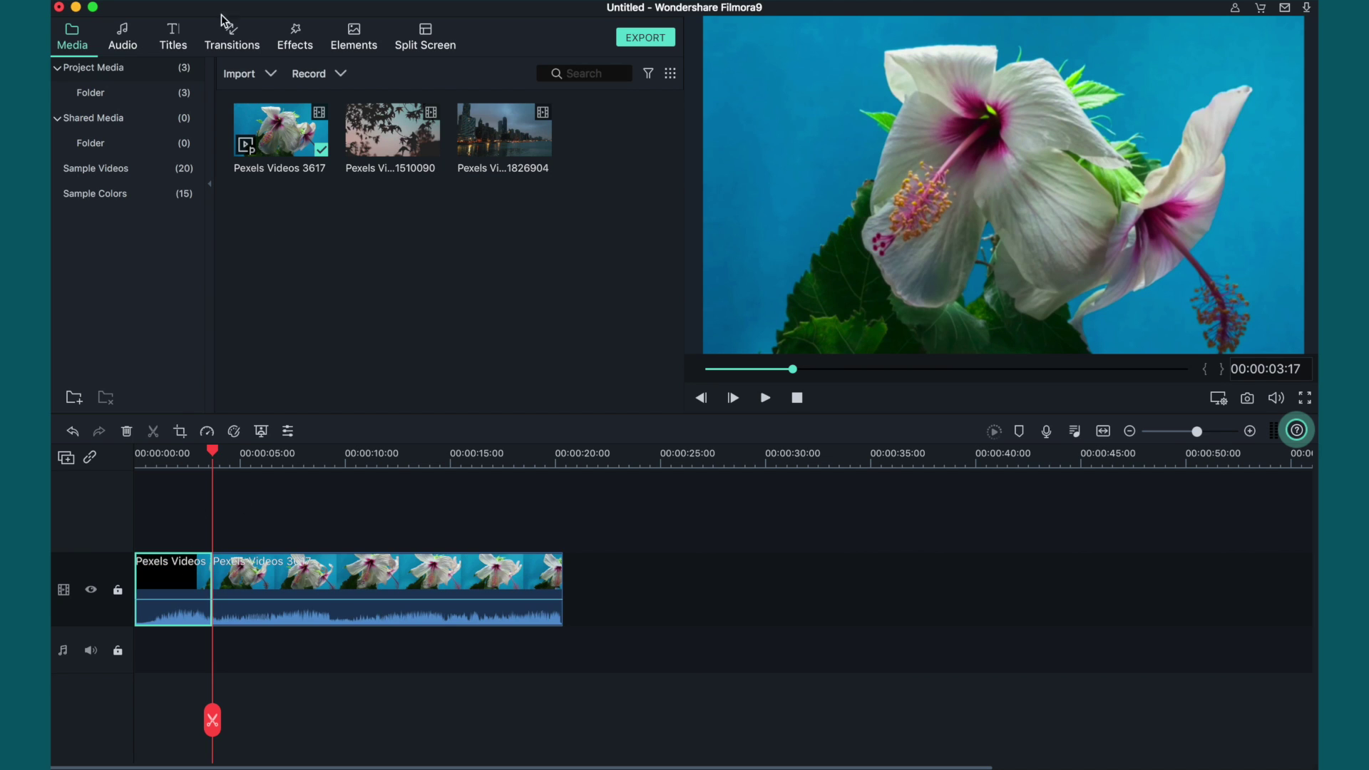
left_click(143, 0)
left_click(161, 66)
Step: Paste the copied opening piece at the playhead and select it as the middle piece
left_click(165, 0)
left_click(169, 83)
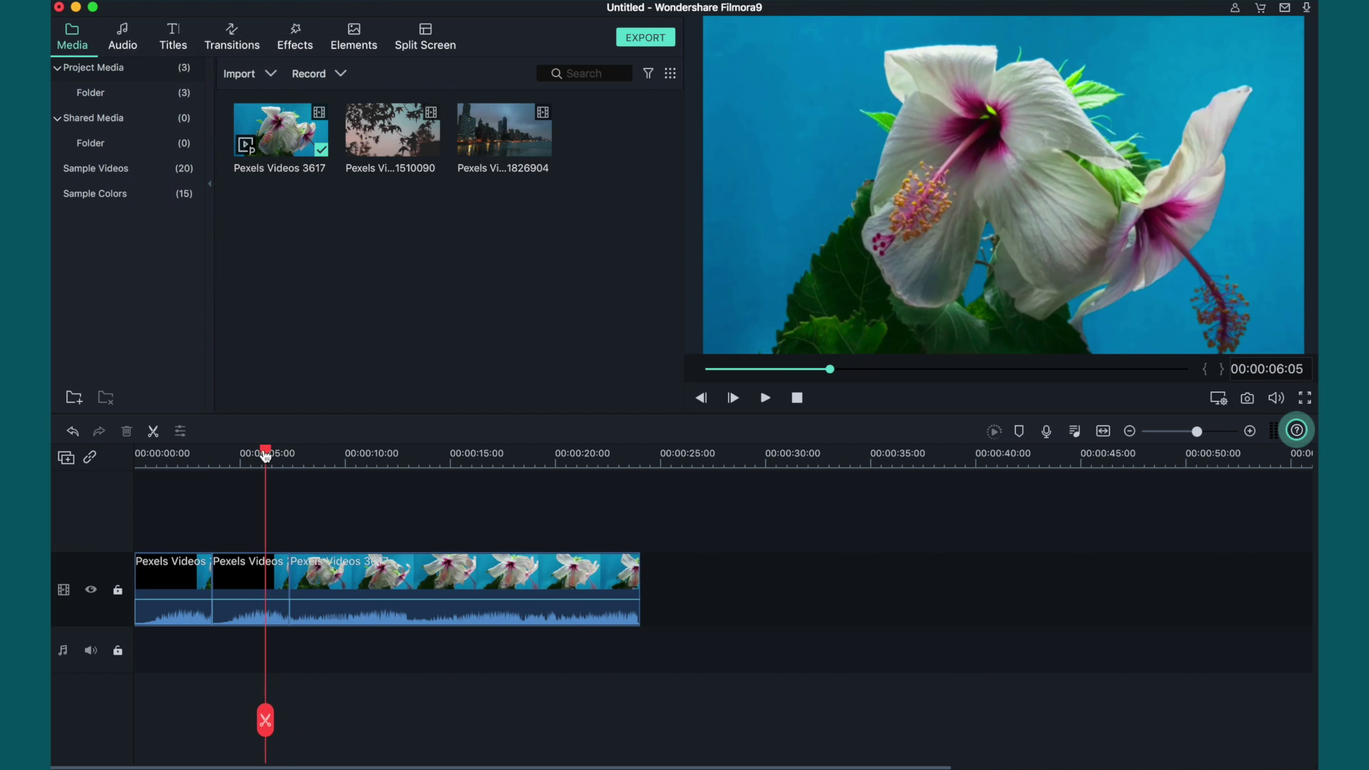
left_click_drag(265, 456, 256, 456)
left_click(235, 567)
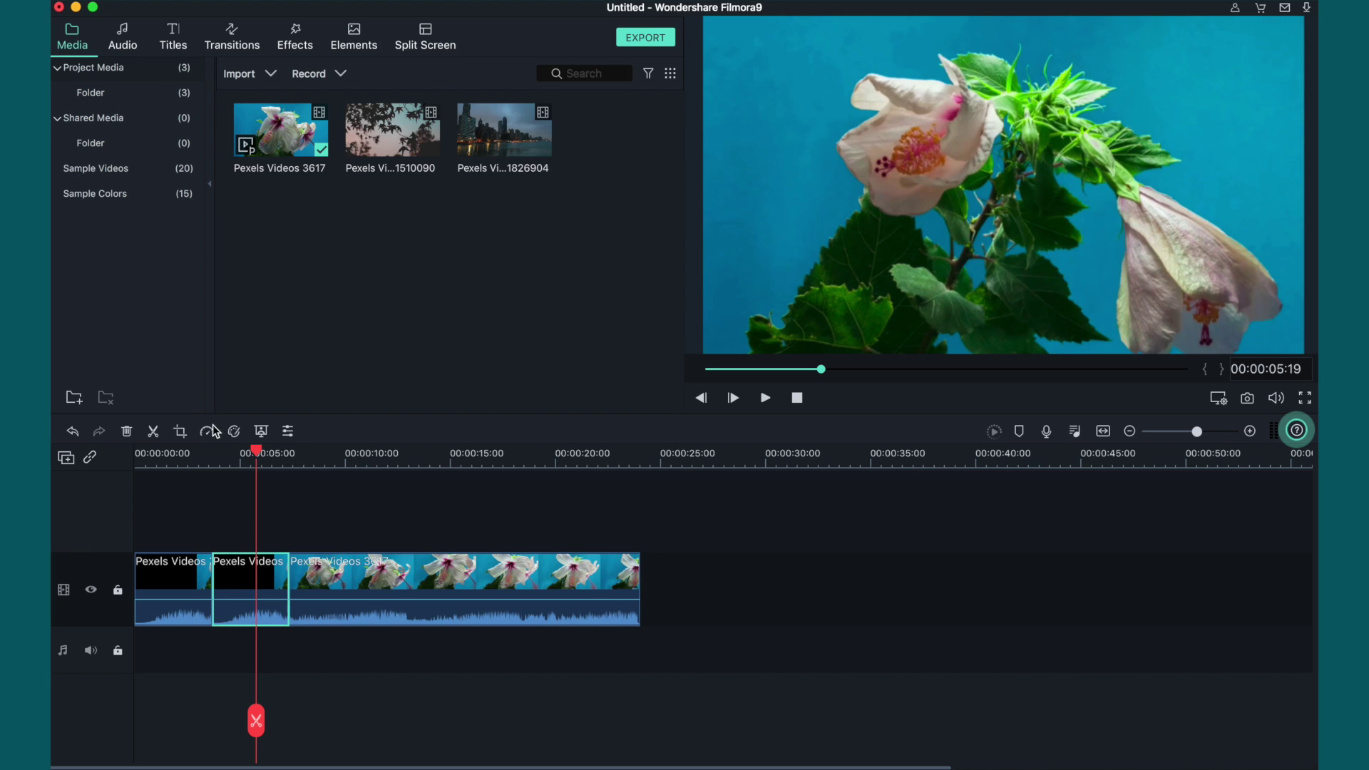
Step: Reverse the middle hibiscus piece and stretch it to 0.77x speed, then play the sequence
left_click(206, 432)
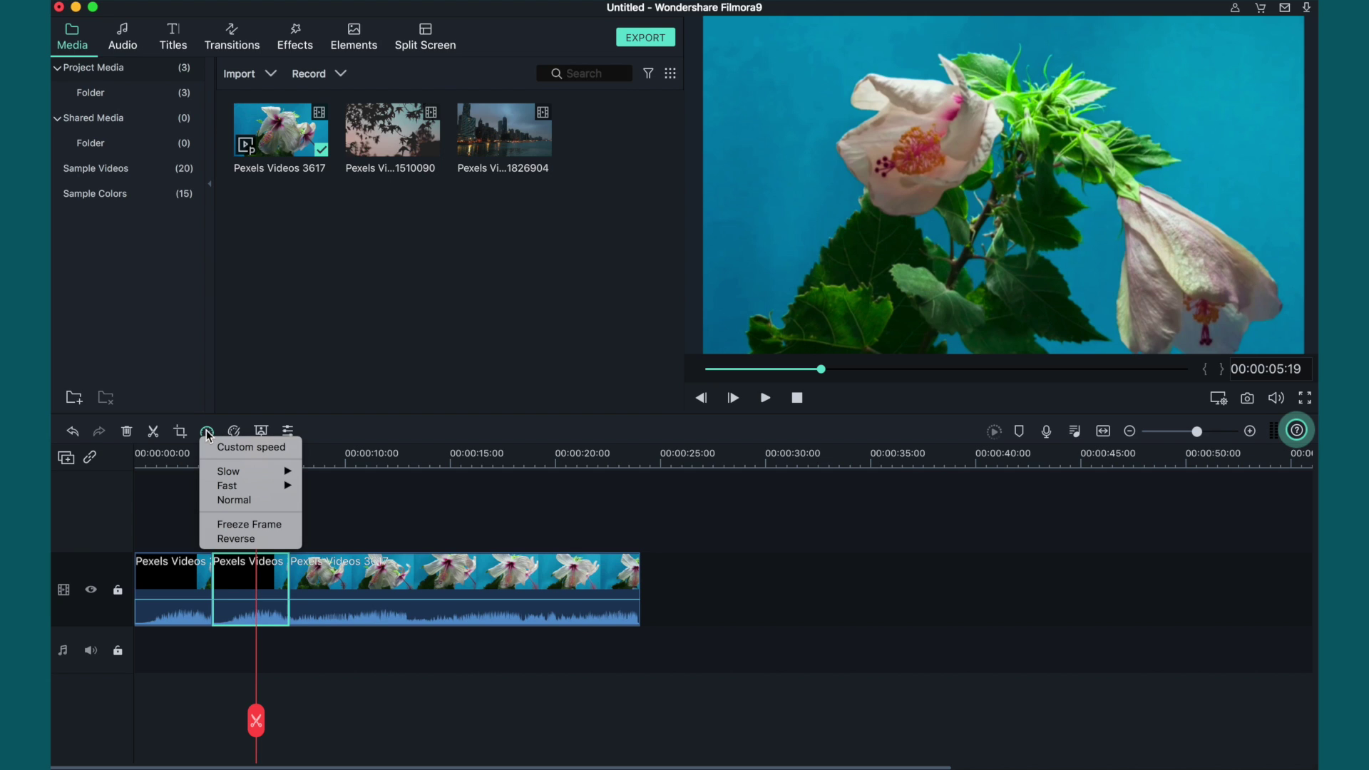
left_click(236, 539)
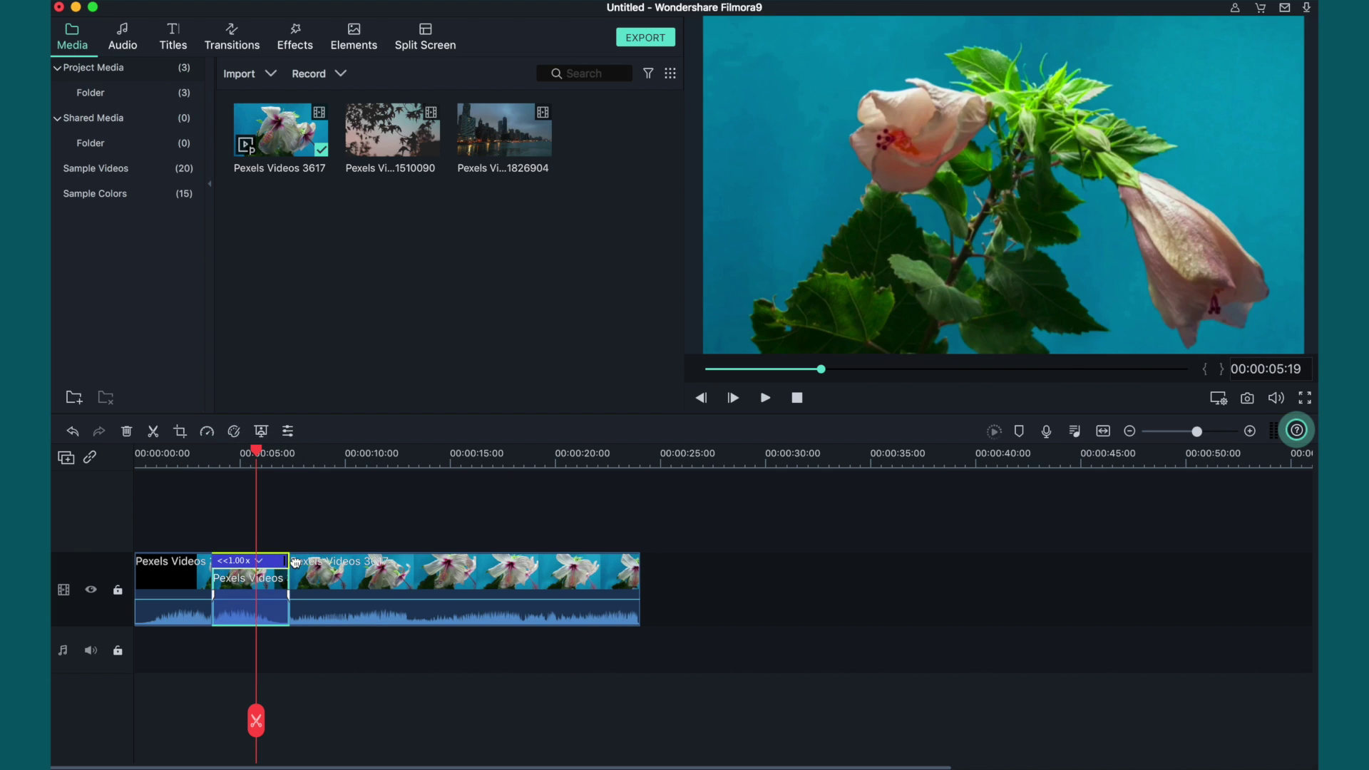
left_click(283, 561)
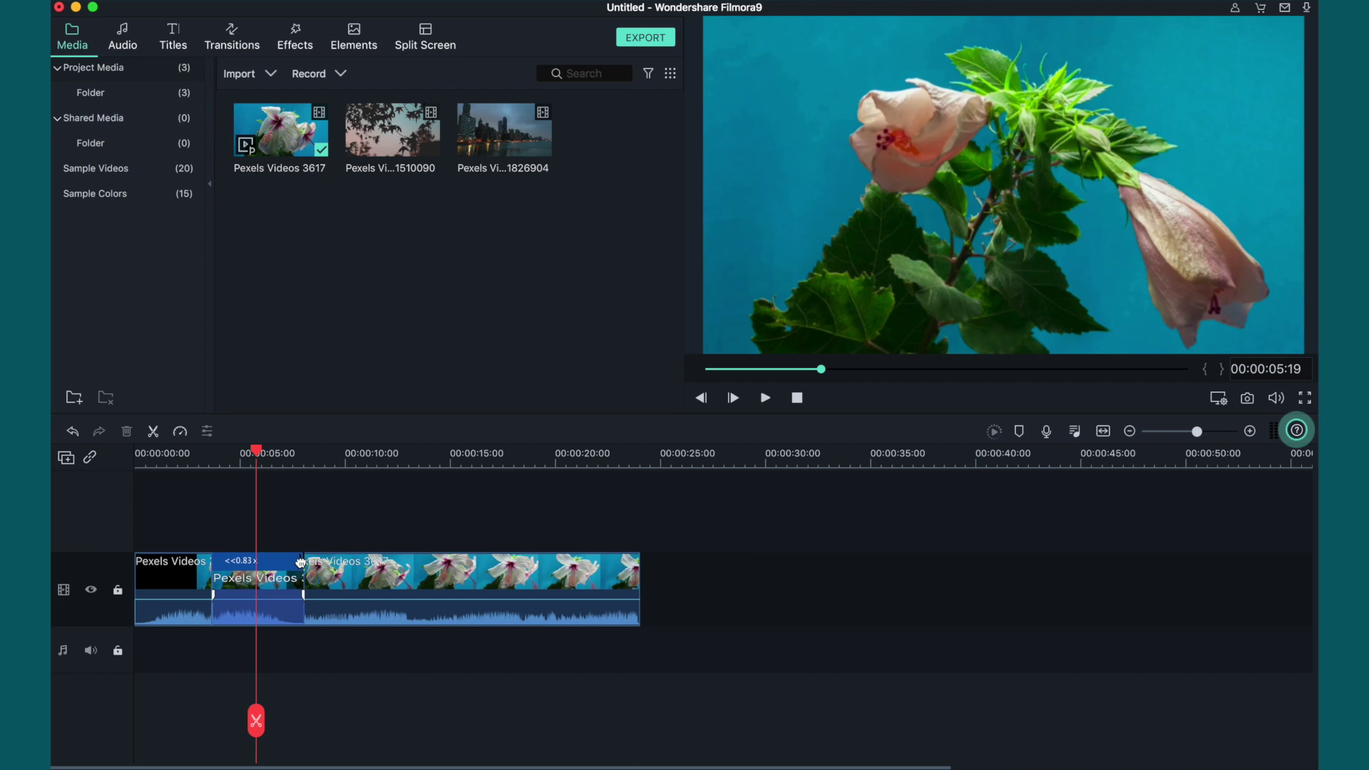
left_click_drag(300, 563, 297, 555)
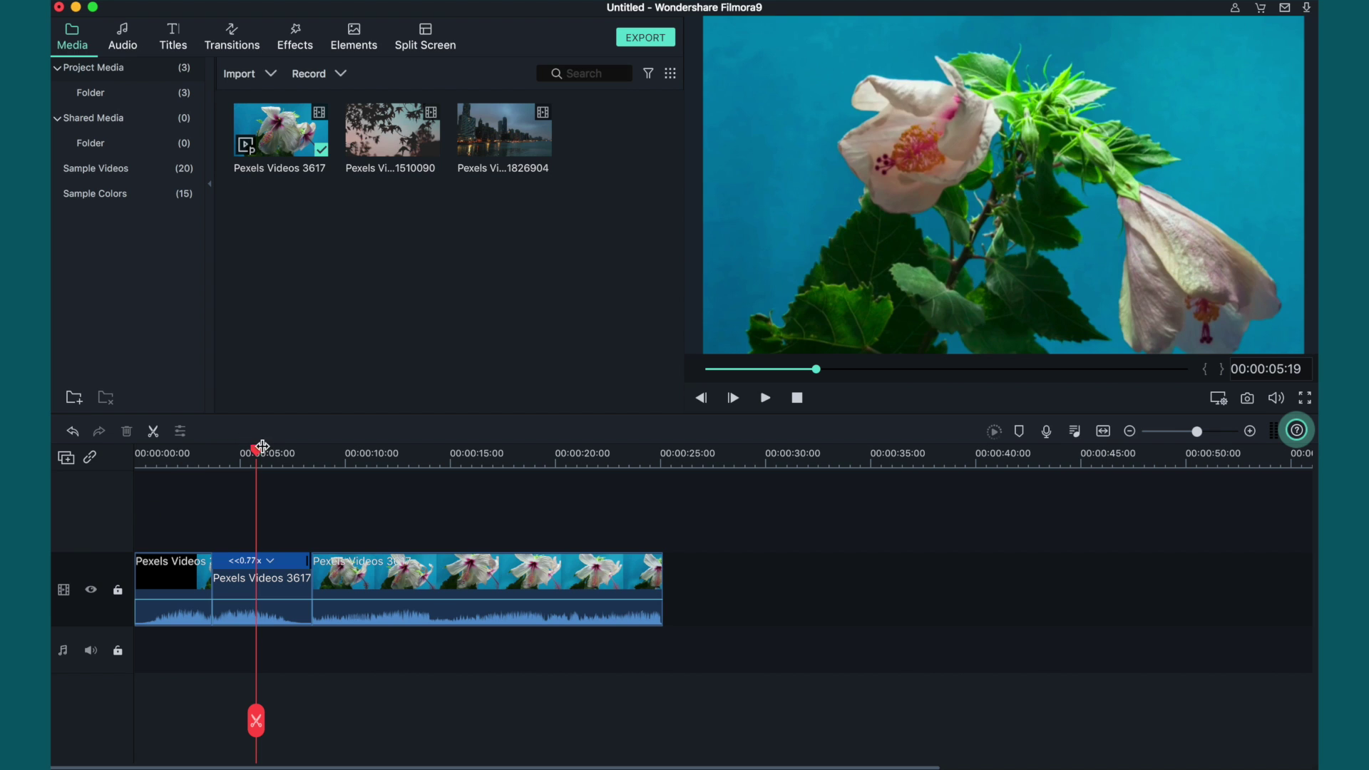
left_click_drag(263, 446, 187, 450)
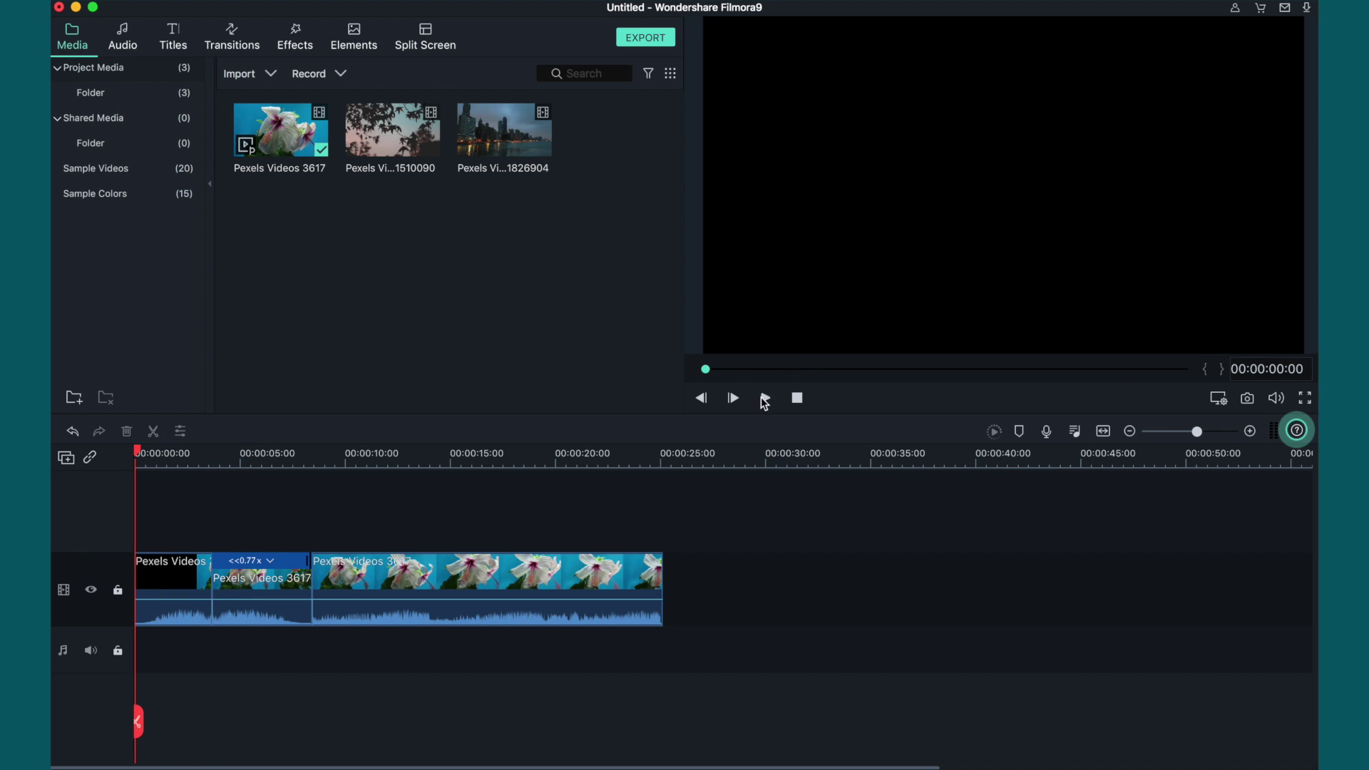
left_click(764, 399)
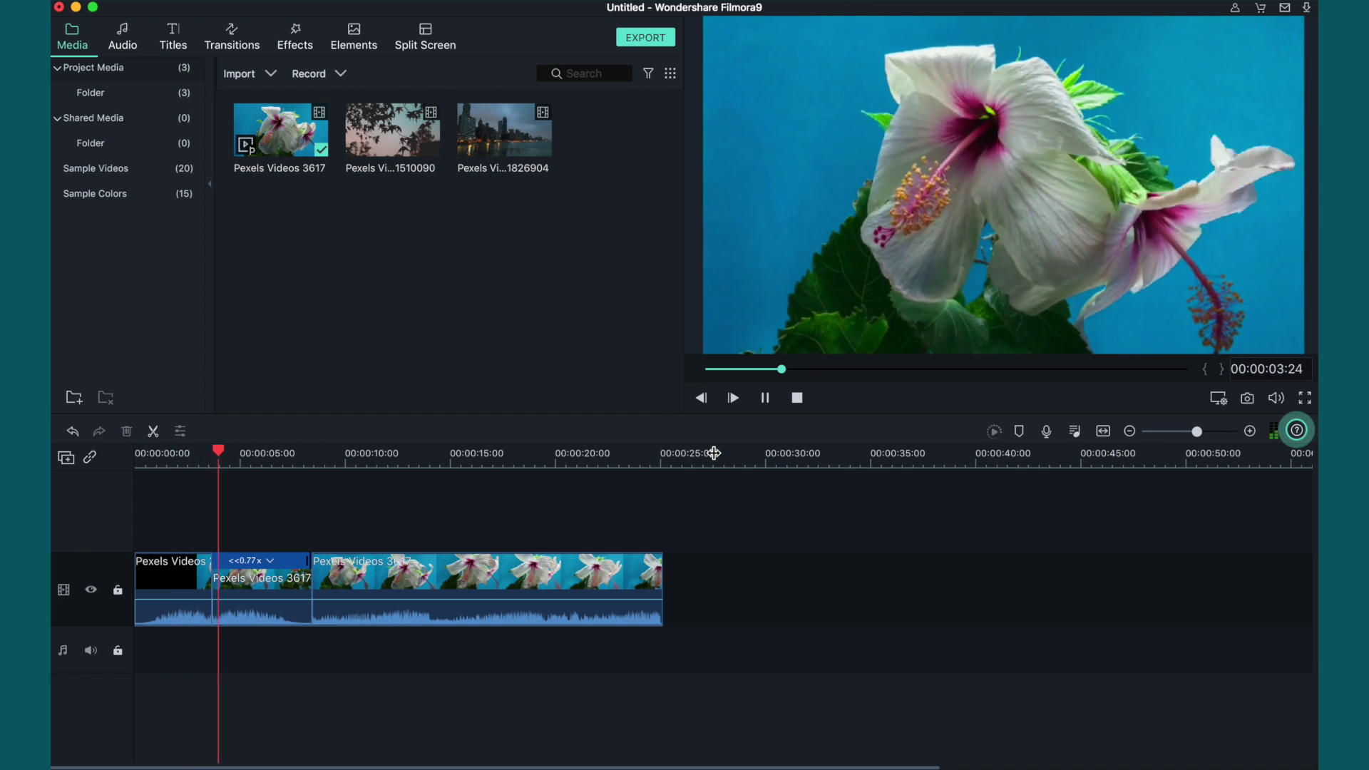
Step: Stop playback and delete the gap after the reversed middle piece
left_click(765, 399)
left_click(307, 559)
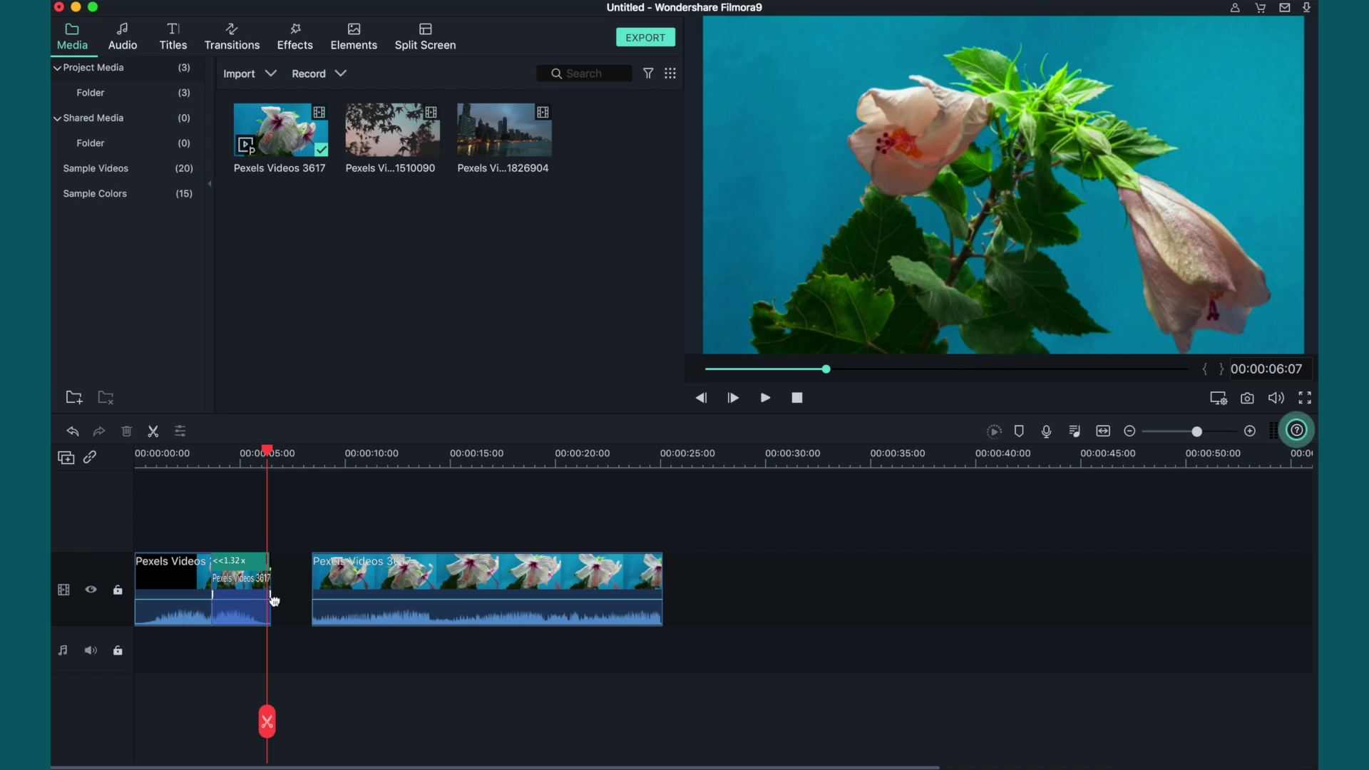
left_click(273, 597)
key("Delete")
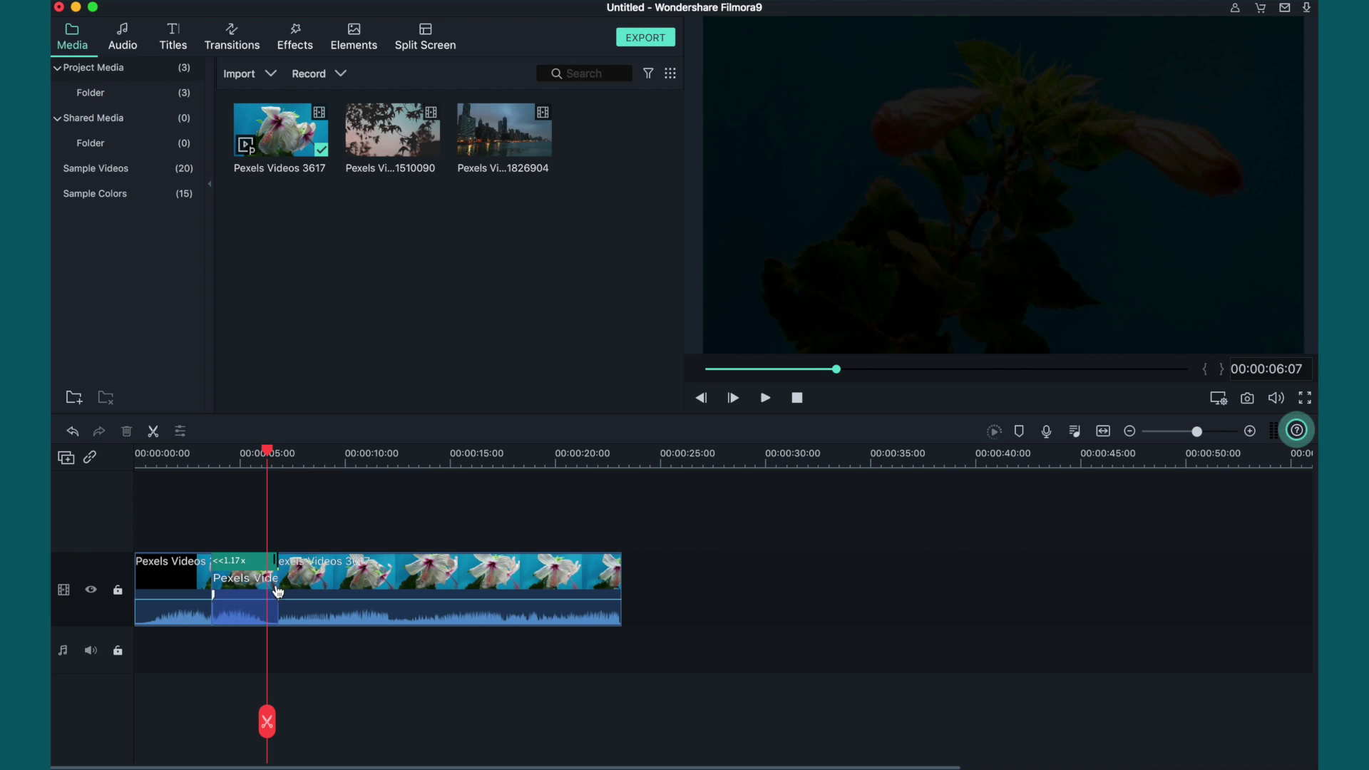
Step: Trim the reversed piece to 1.17x, delete the leftover sliver, and play from the start
left_click_drag(278, 592, 268, 593)
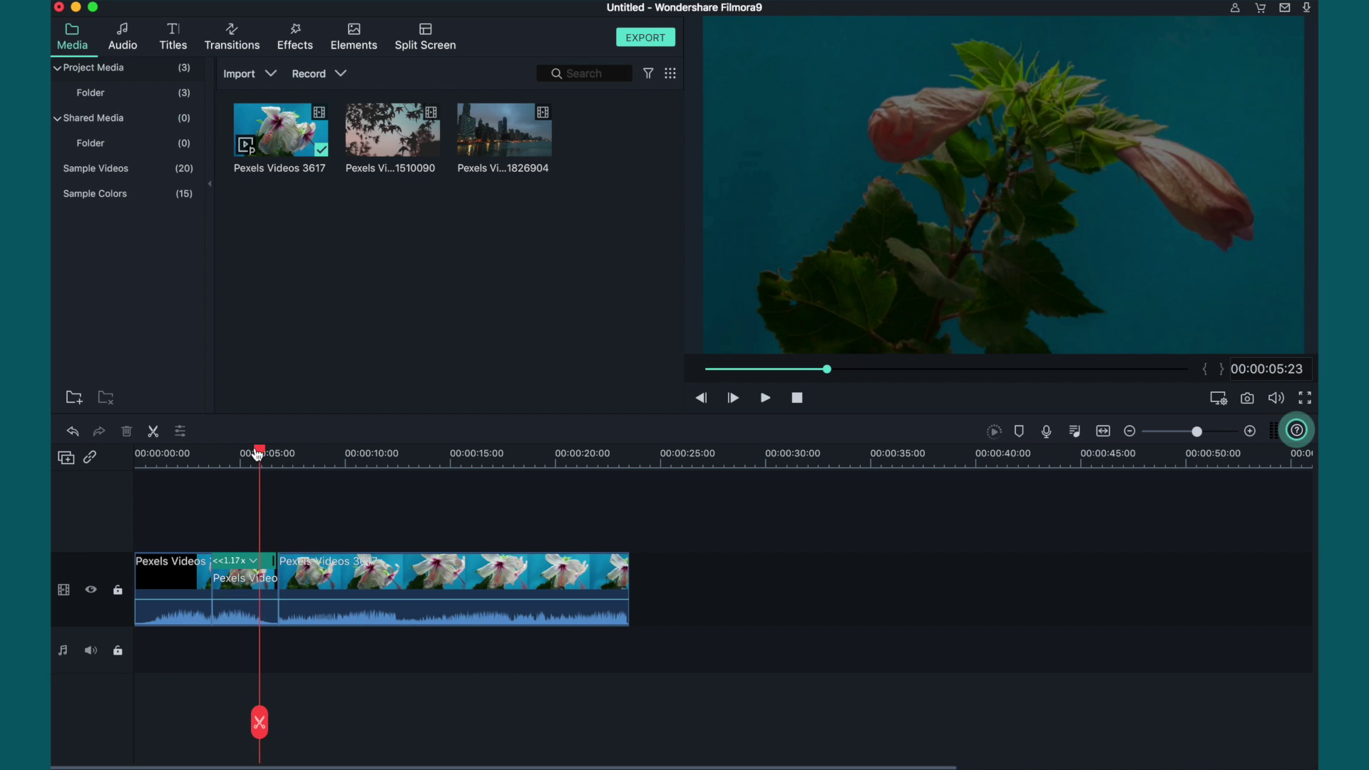
left_click_drag(258, 454, 244, 455)
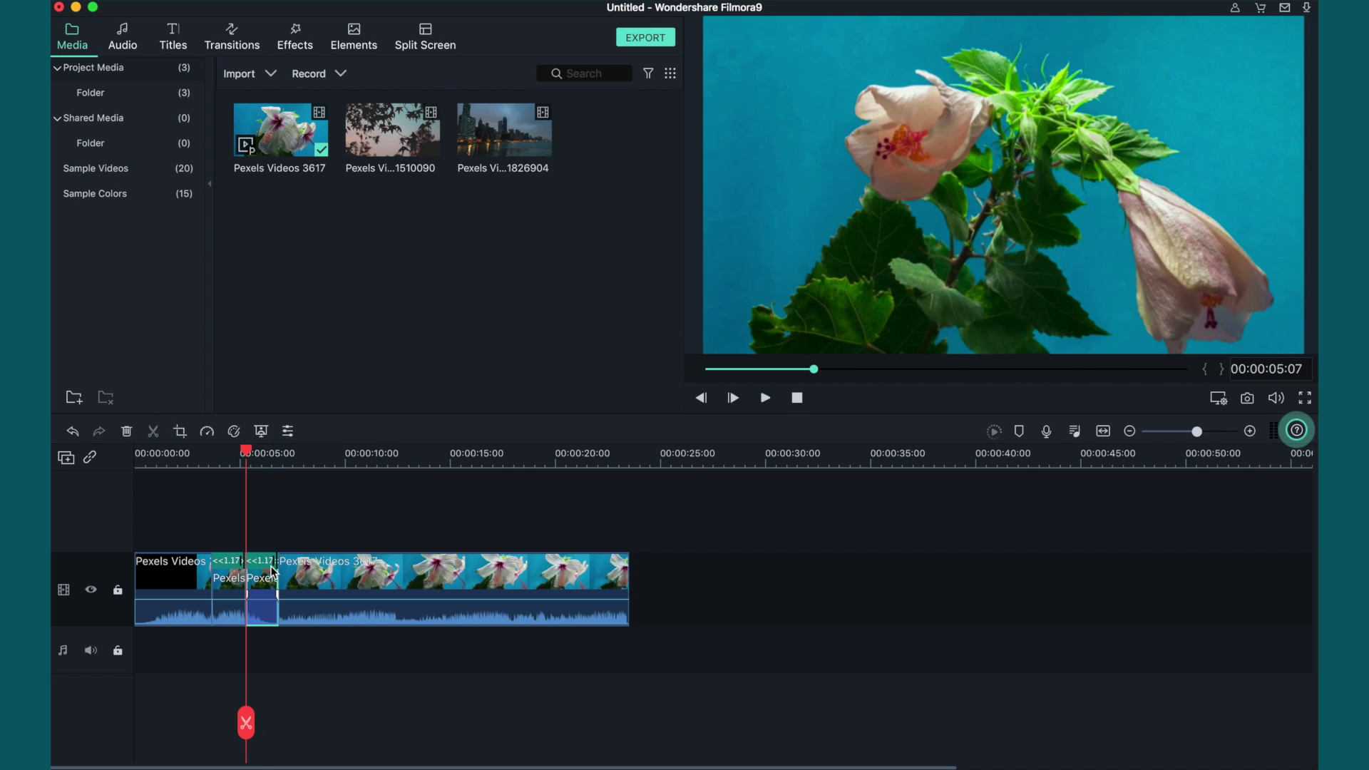
key("Delete")
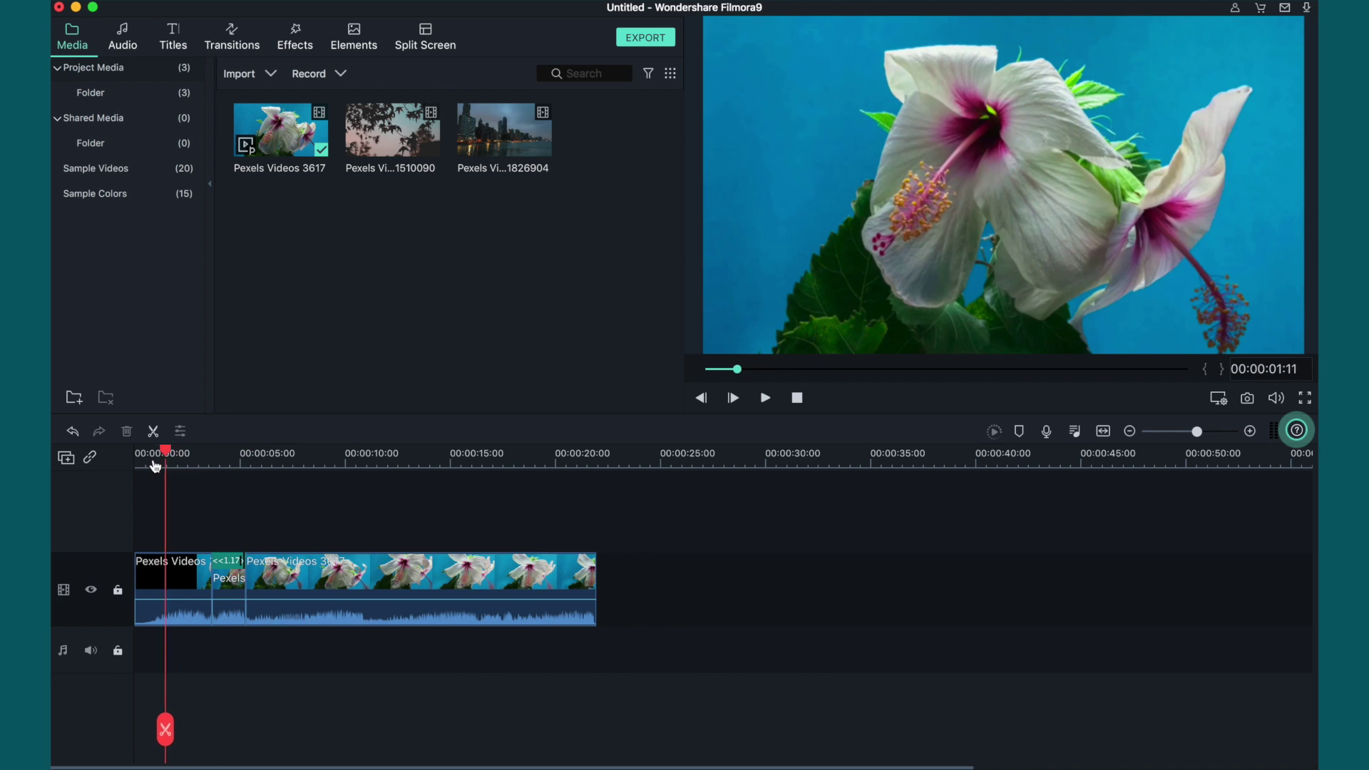
left_click(139, 460)
left_click(764, 399)
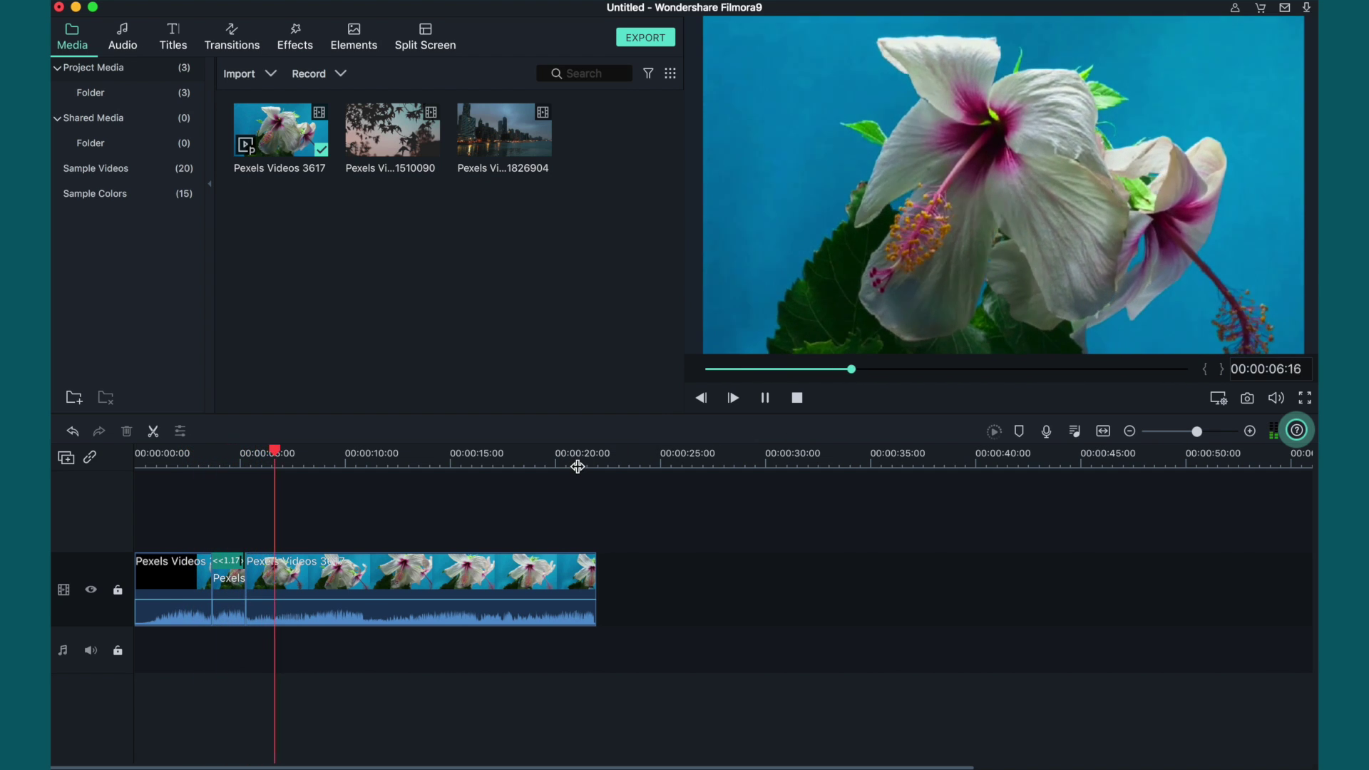
Step: Paste another copy of the 1.17x bud clip at about 5 seconds and select it
key("space")
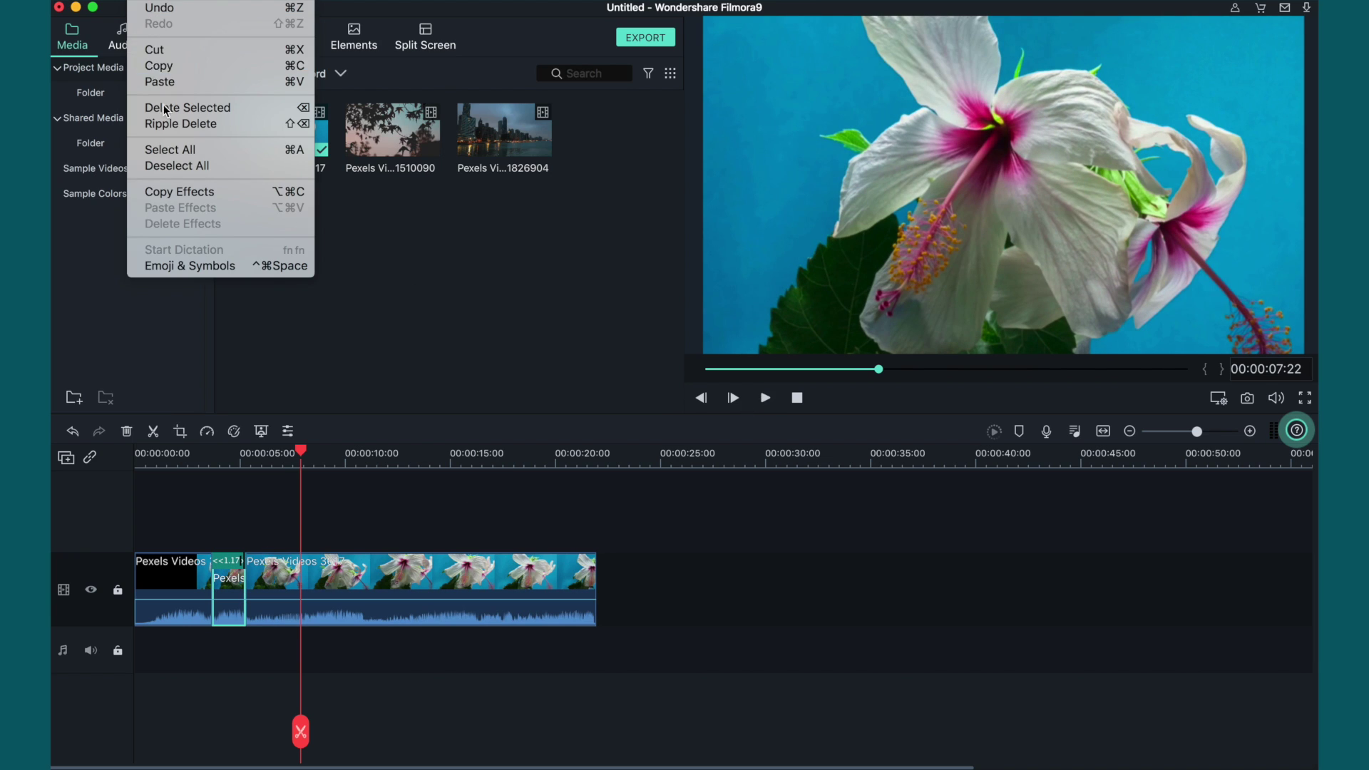
left_click(288, 550)
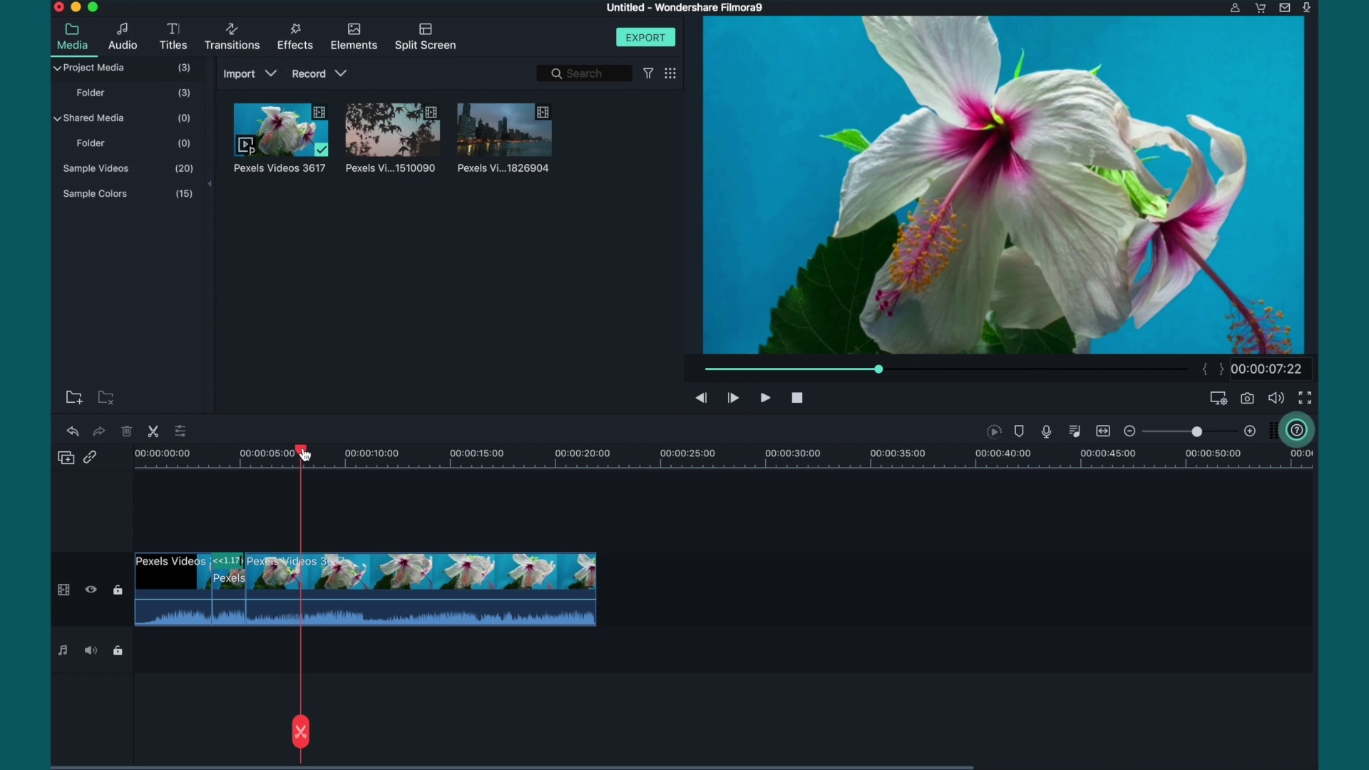
left_click_drag(305, 455, 249, 463)
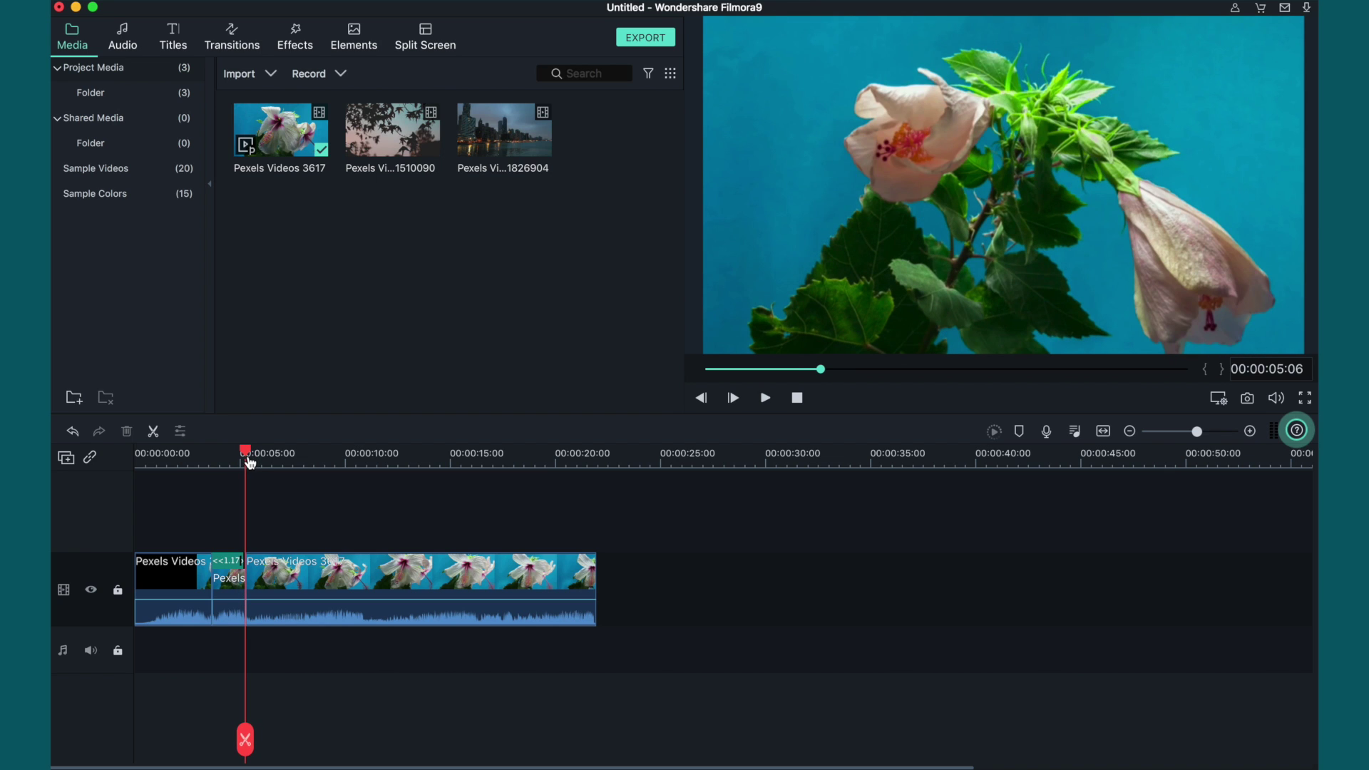
left_click(142, 0)
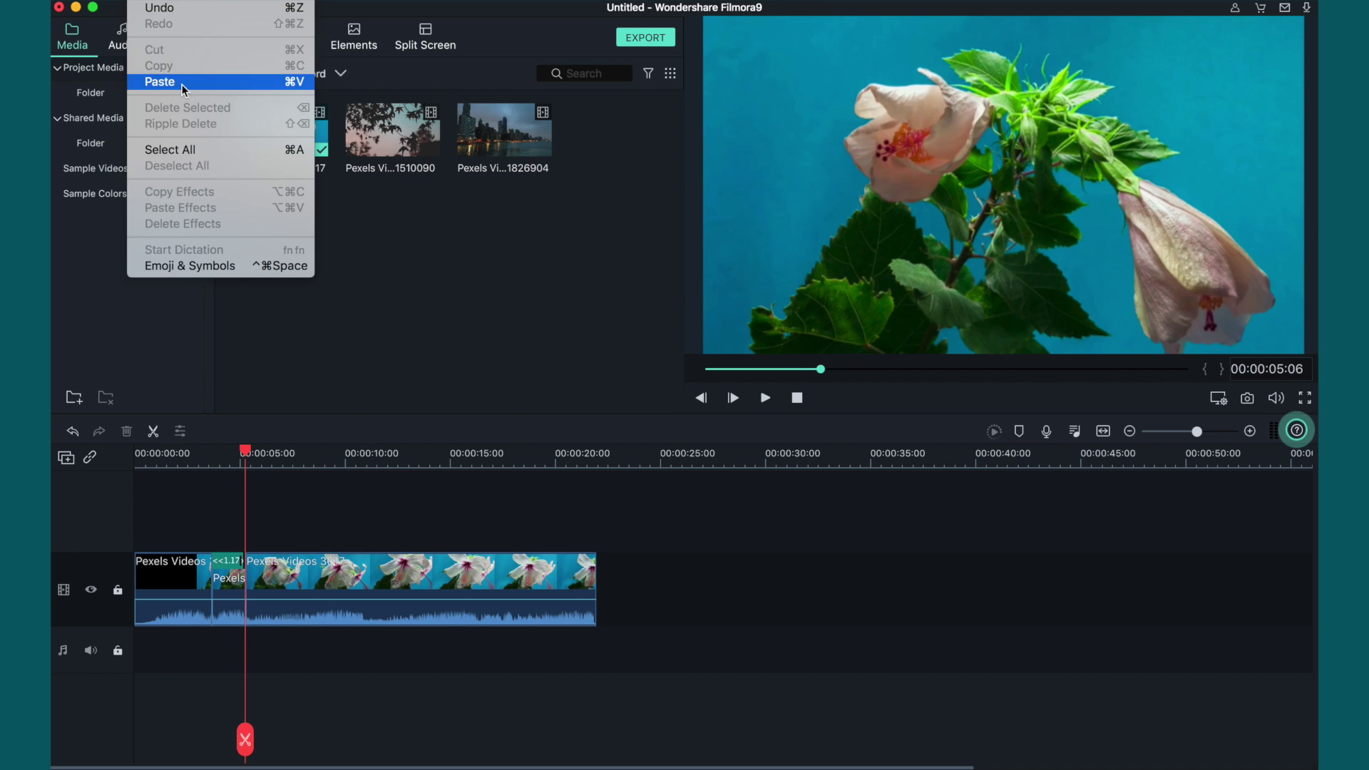
left_click(184, 89)
left_click(255, 571)
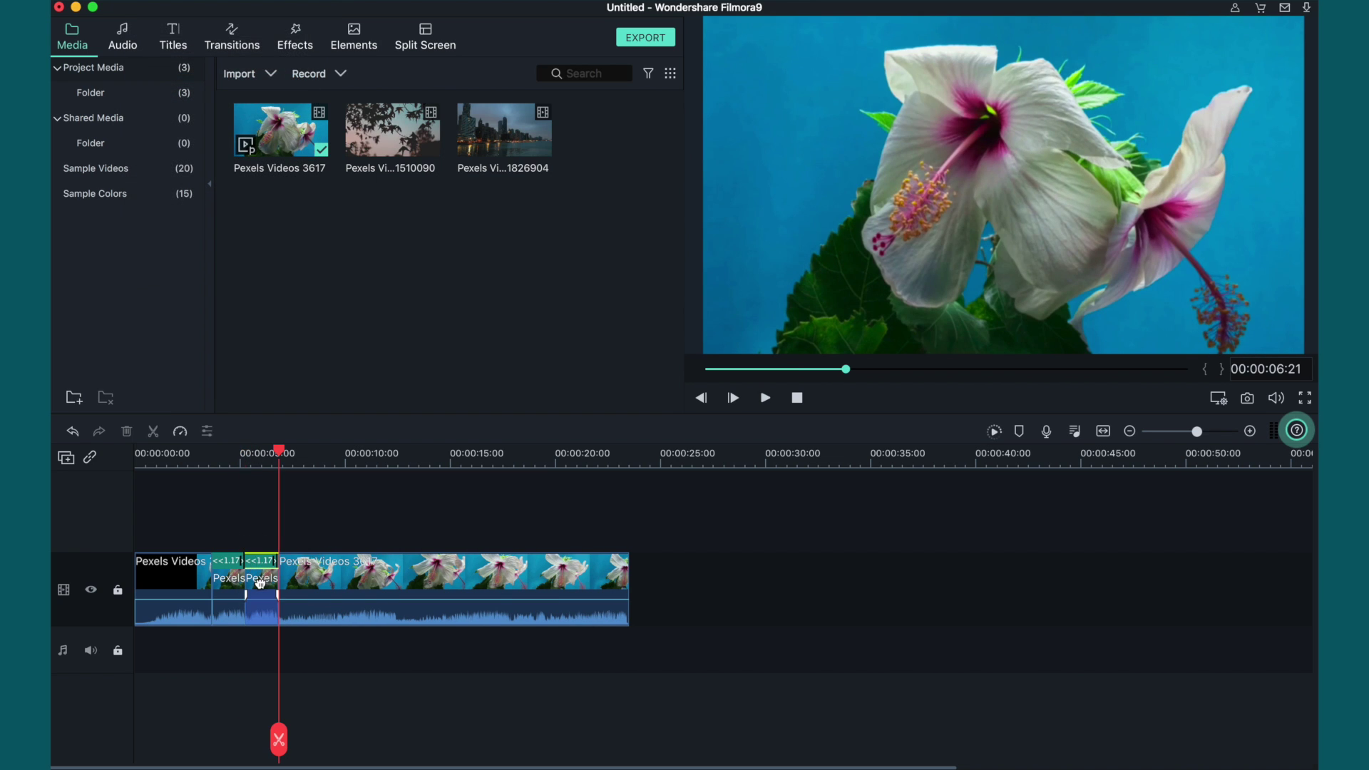
Step: Toggle Reverse so the pasted clip plays forward, then play the sequence from near the start
left_click(207, 432)
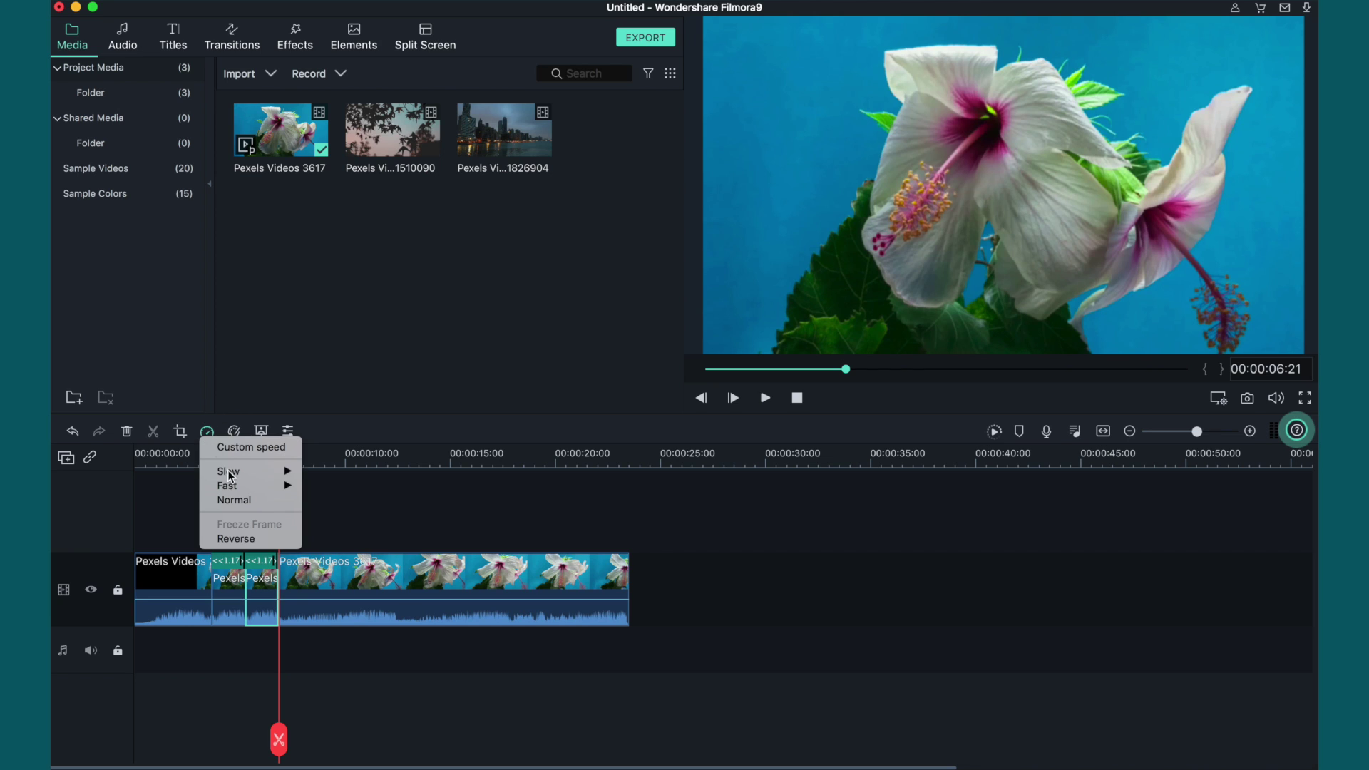
left_click(238, 540)
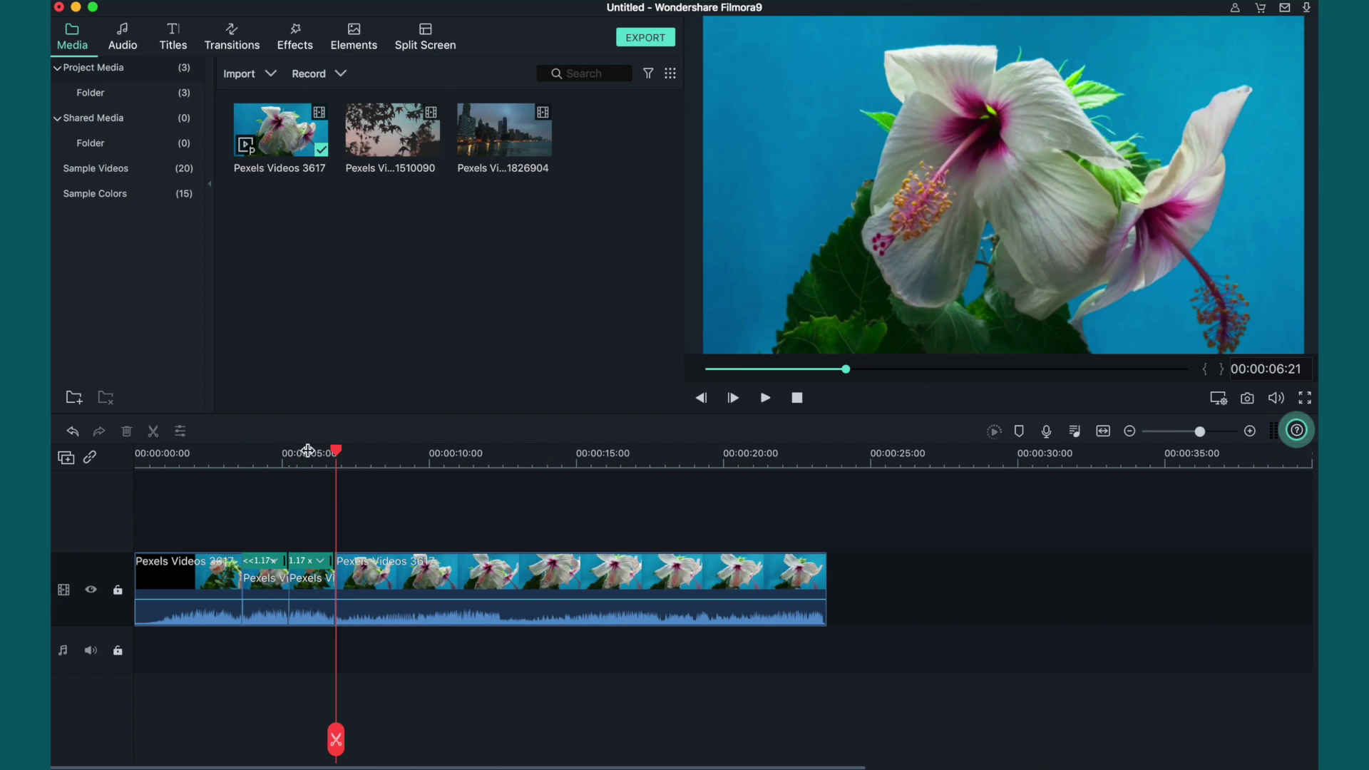
left_click_drag(337, 451, 177, 451)
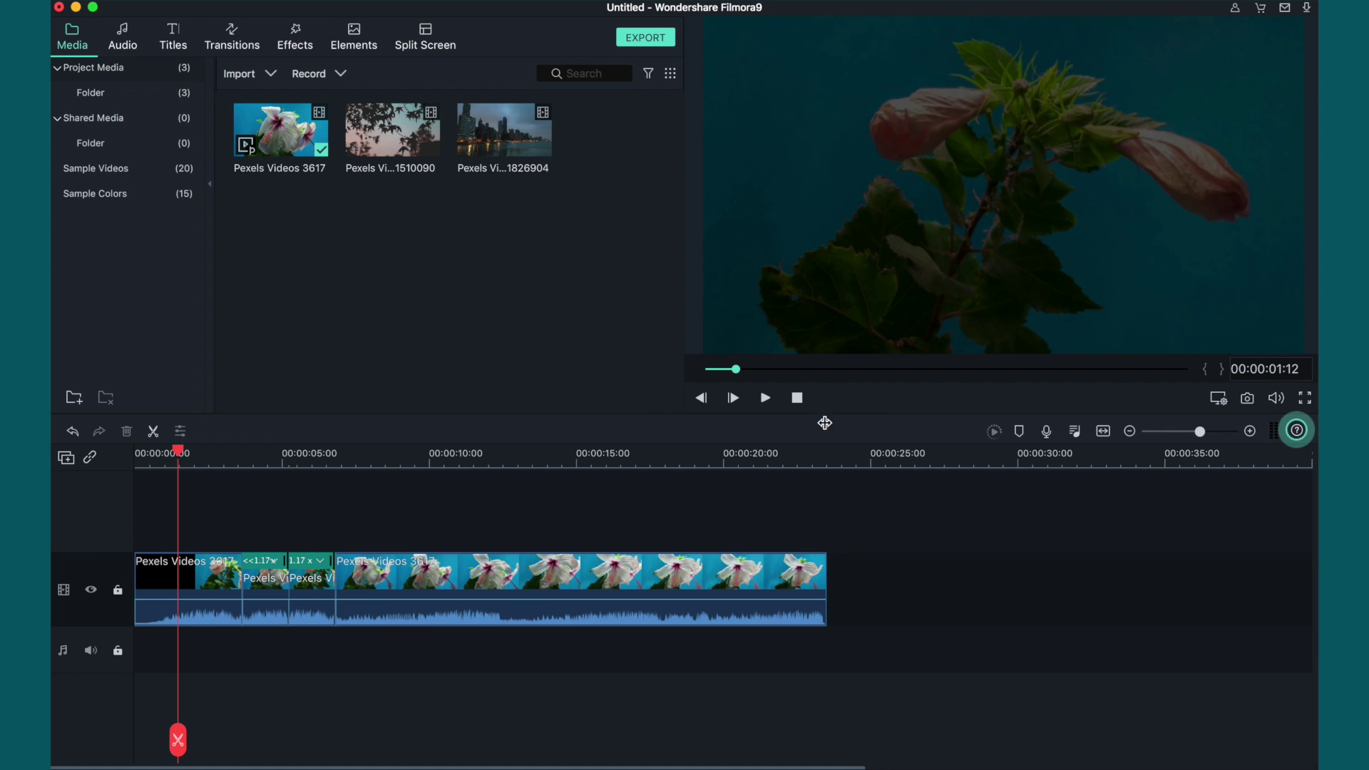
left_click(762, 400)
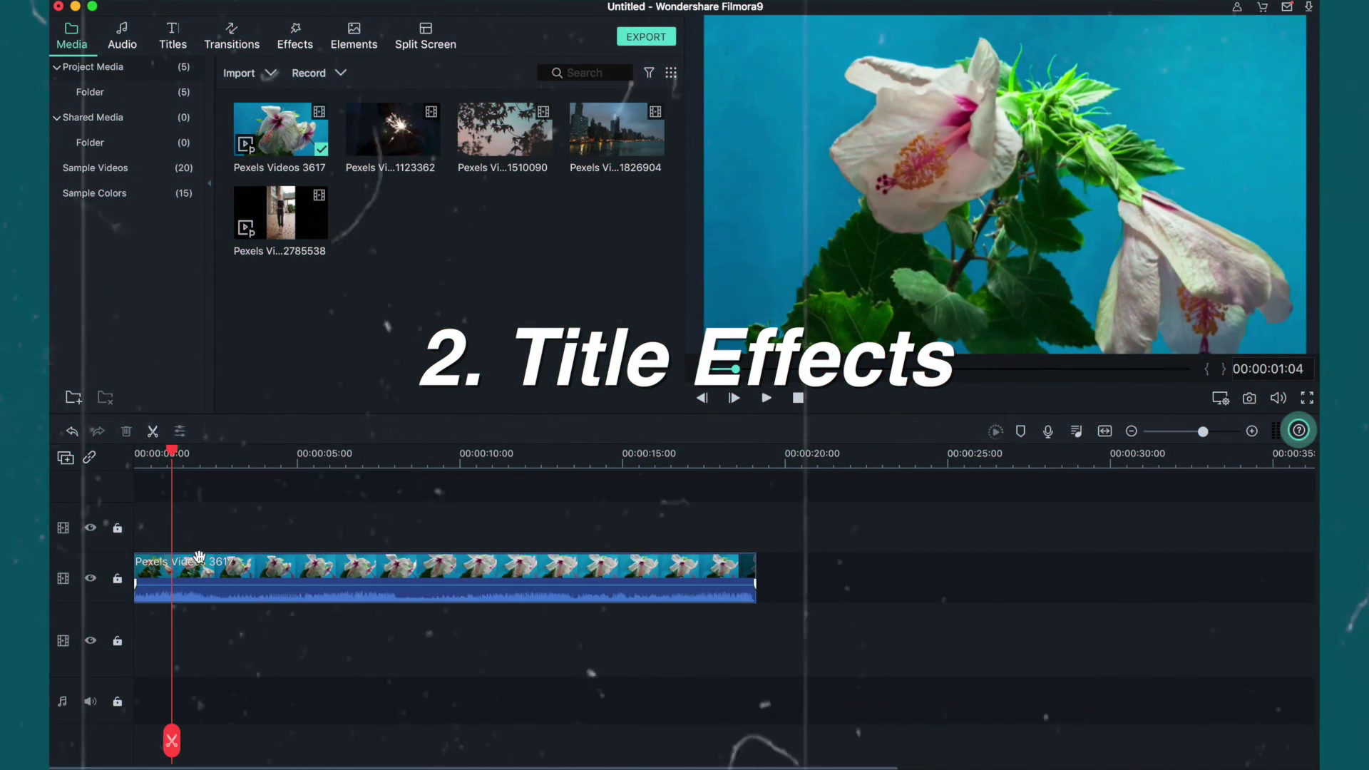
Step: Browse all included title templates and the Opener category in the Titles library
left_click(173, 41)
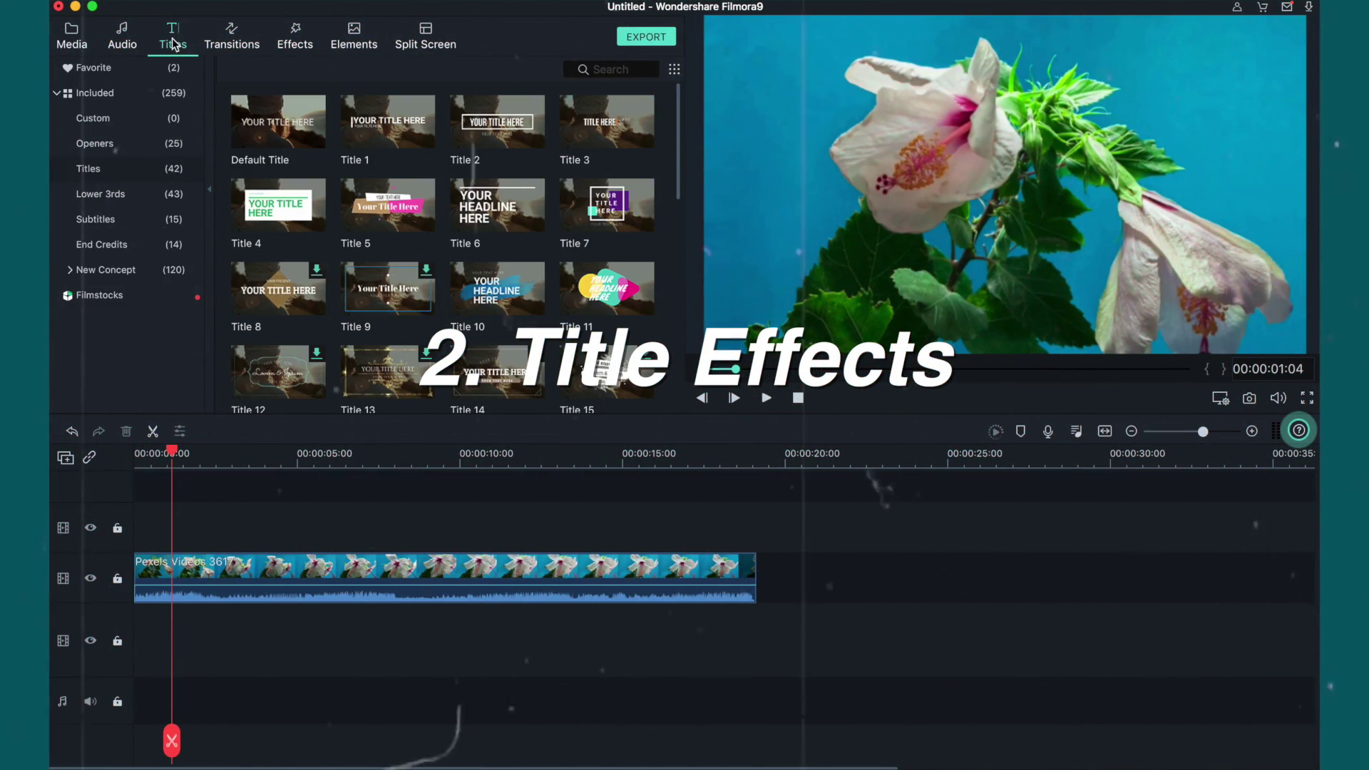
left_click(148, 100)
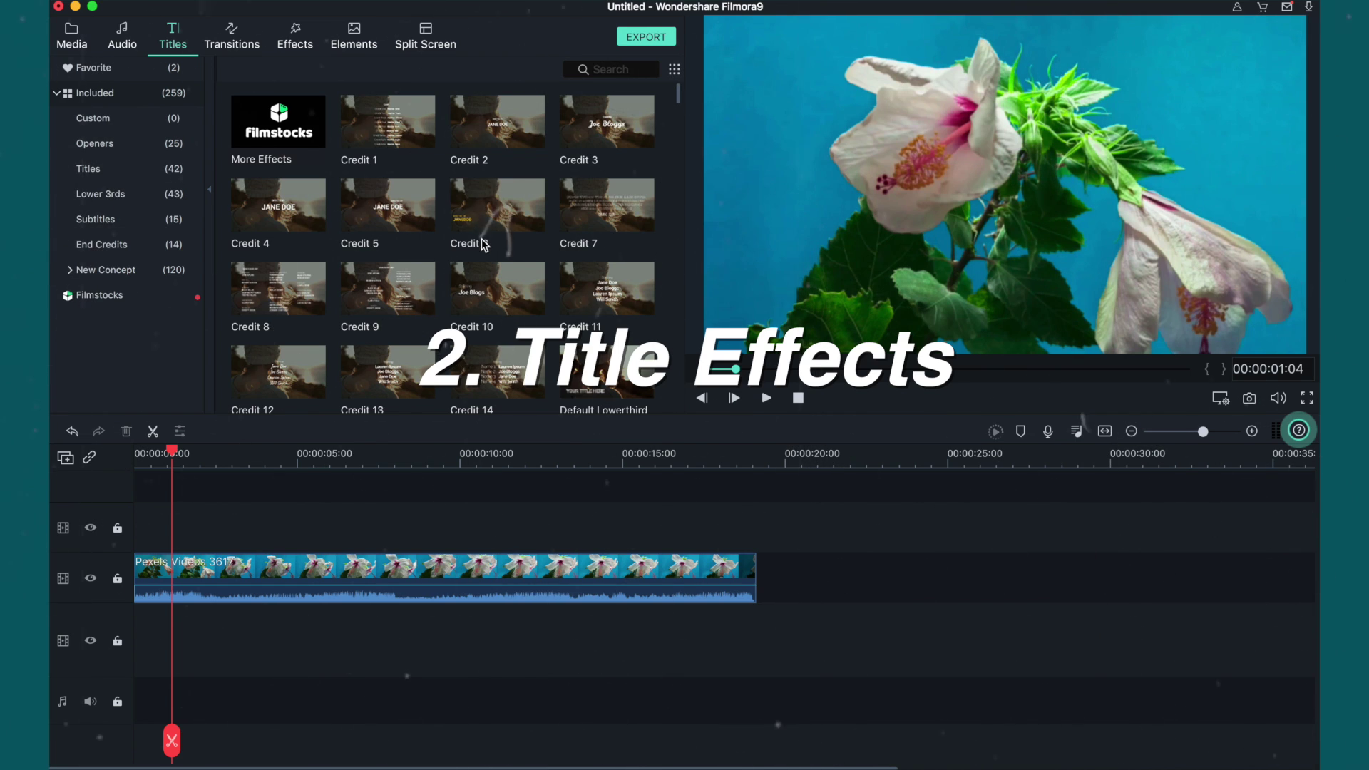
scroll(482, 245, "down", 3)
scroll(483, 245, "down", 20)
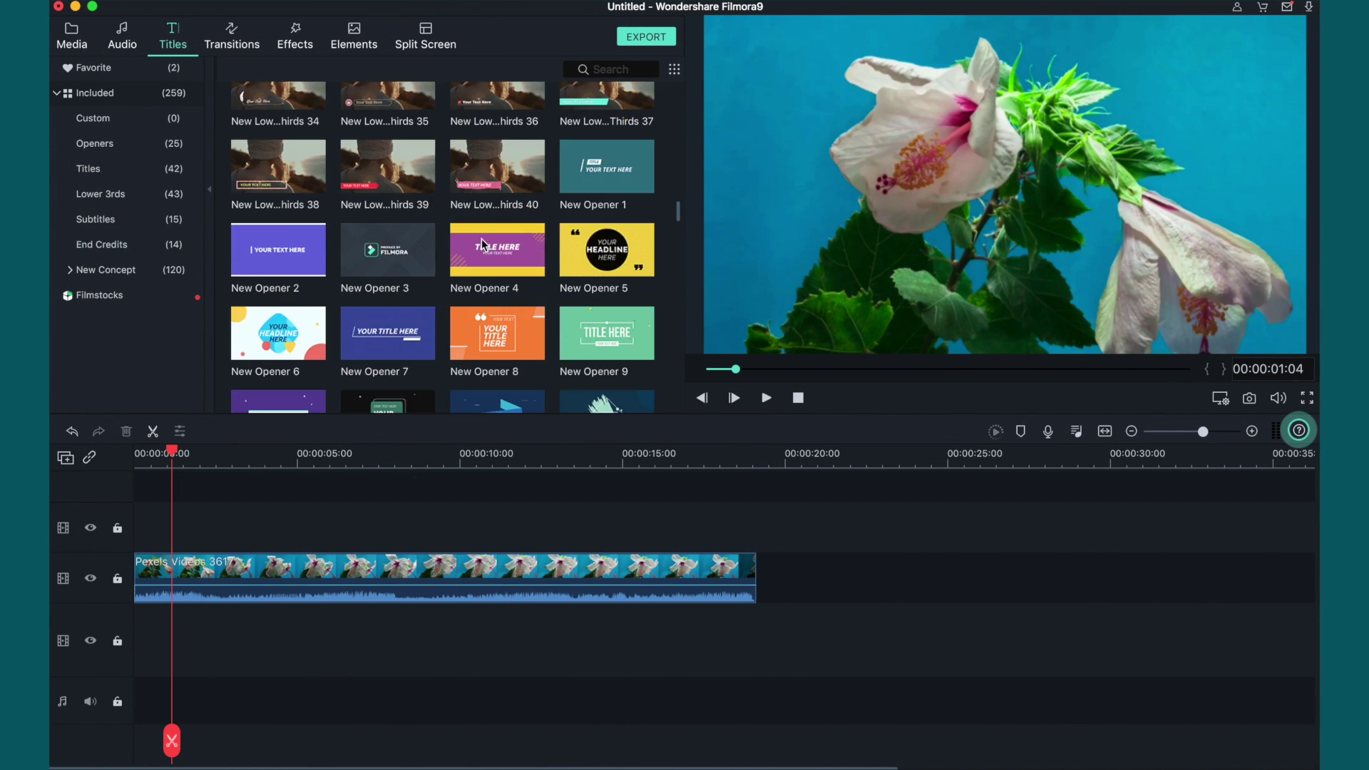
scroll(483, 244, "down", 10)
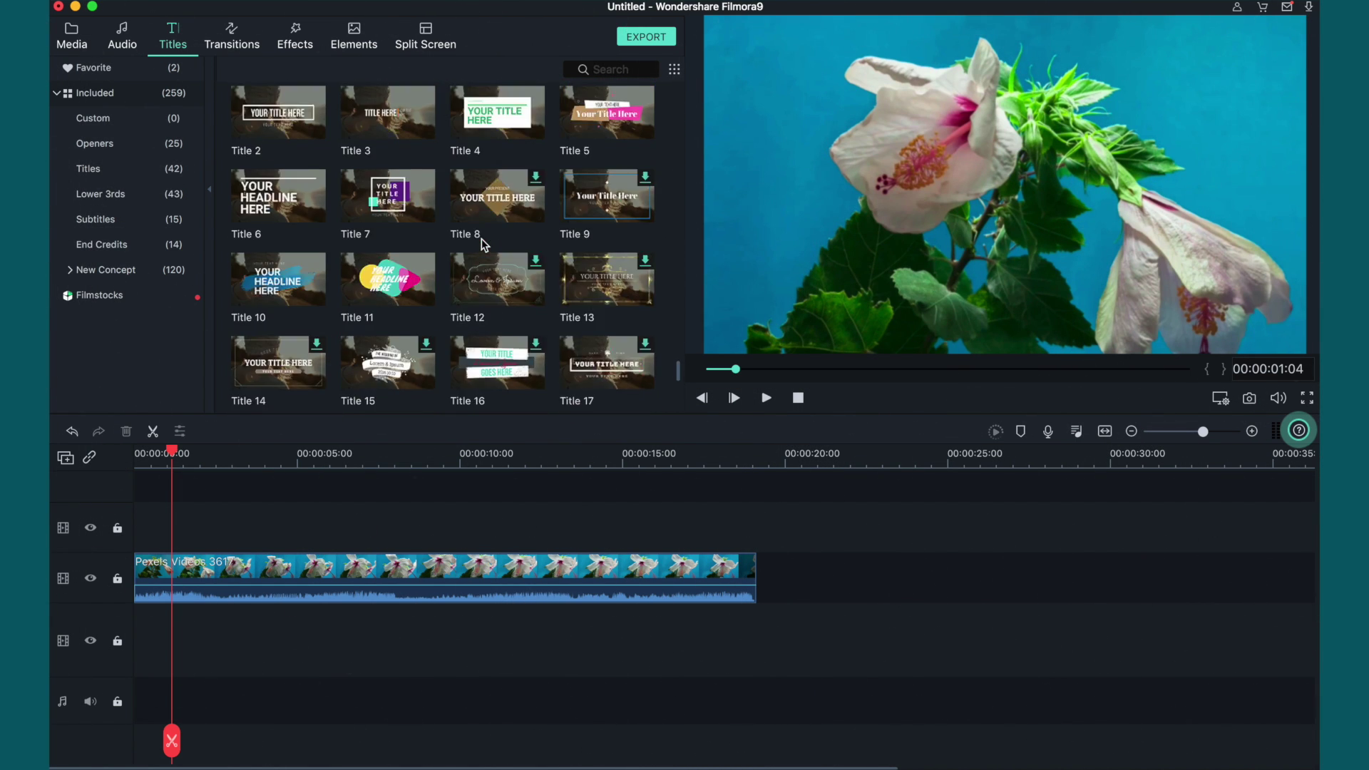
scroll(483, 245, "down", 6)
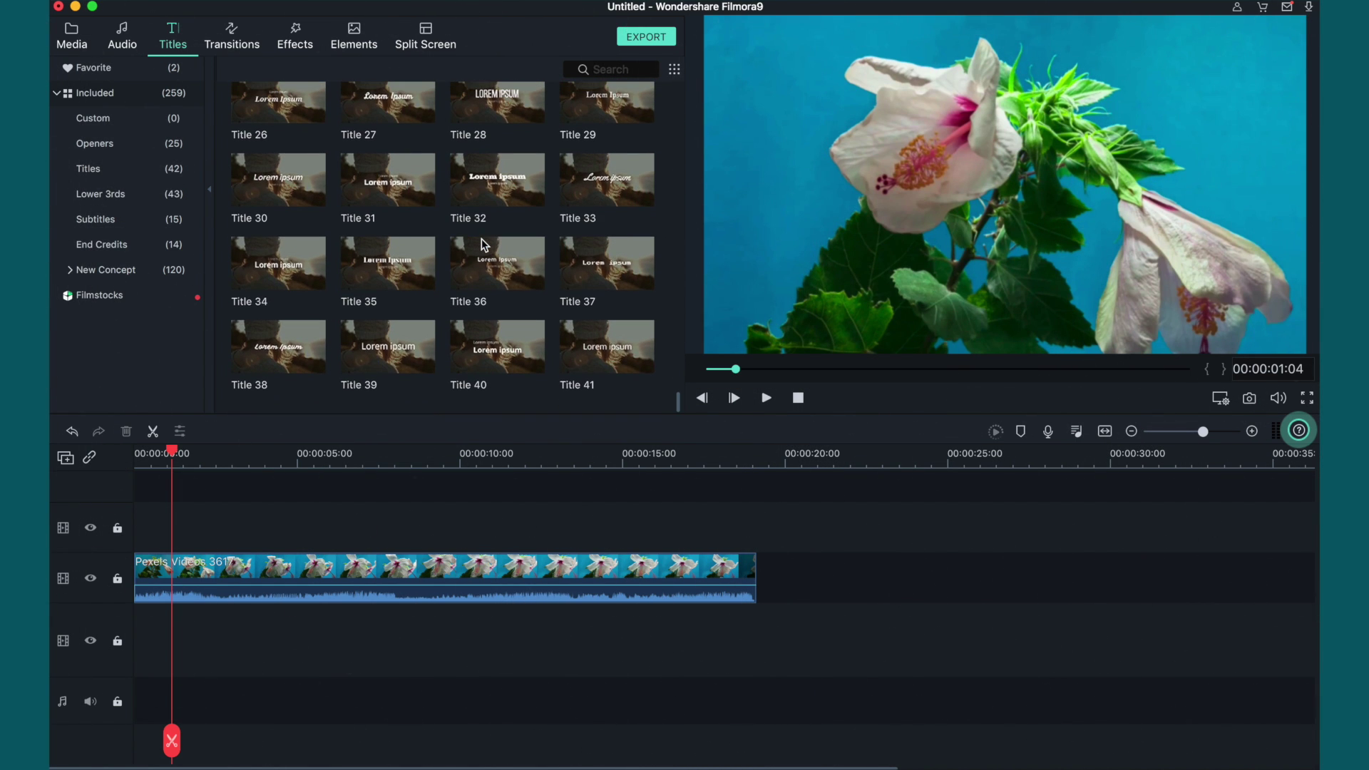
left_click(142, 141)
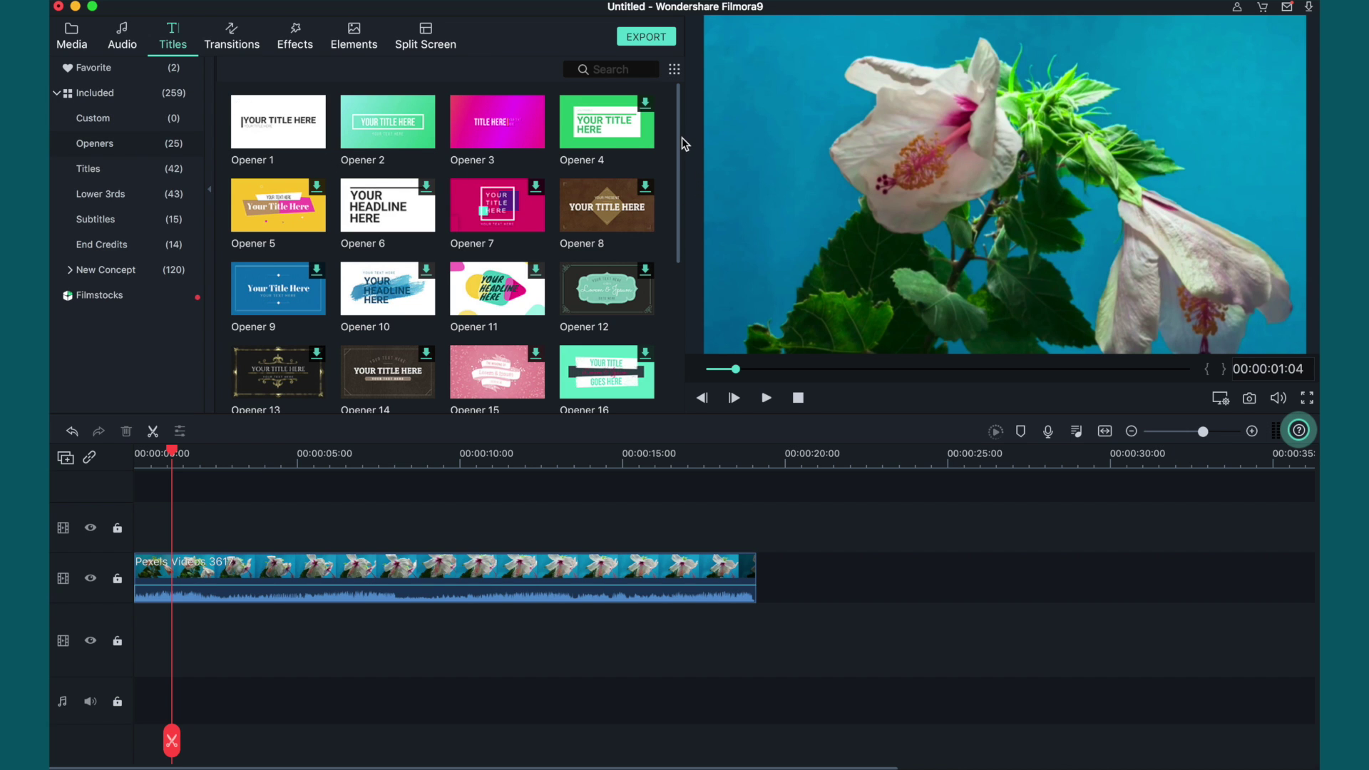
mouse_move(682, 138)
left_mouse_down()
mouse_move(677, 296)
mouse_move(673, 121)
left_mouse_up()
Step: Look through the Titles, Lower Thirds, Subtitles and End Credit template categories
left_click(144, 161)
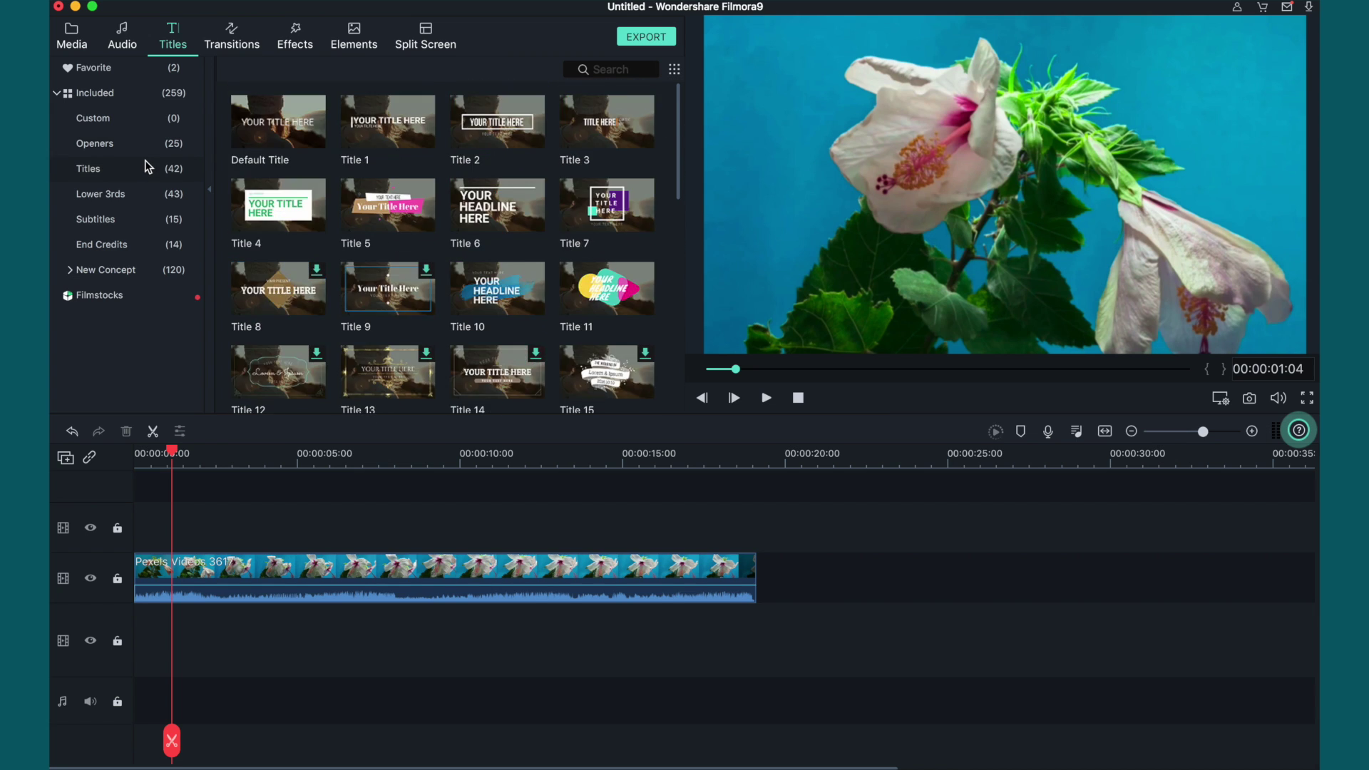
left_click_drag(680, 129, 674, 350)
left_click(129, 194)
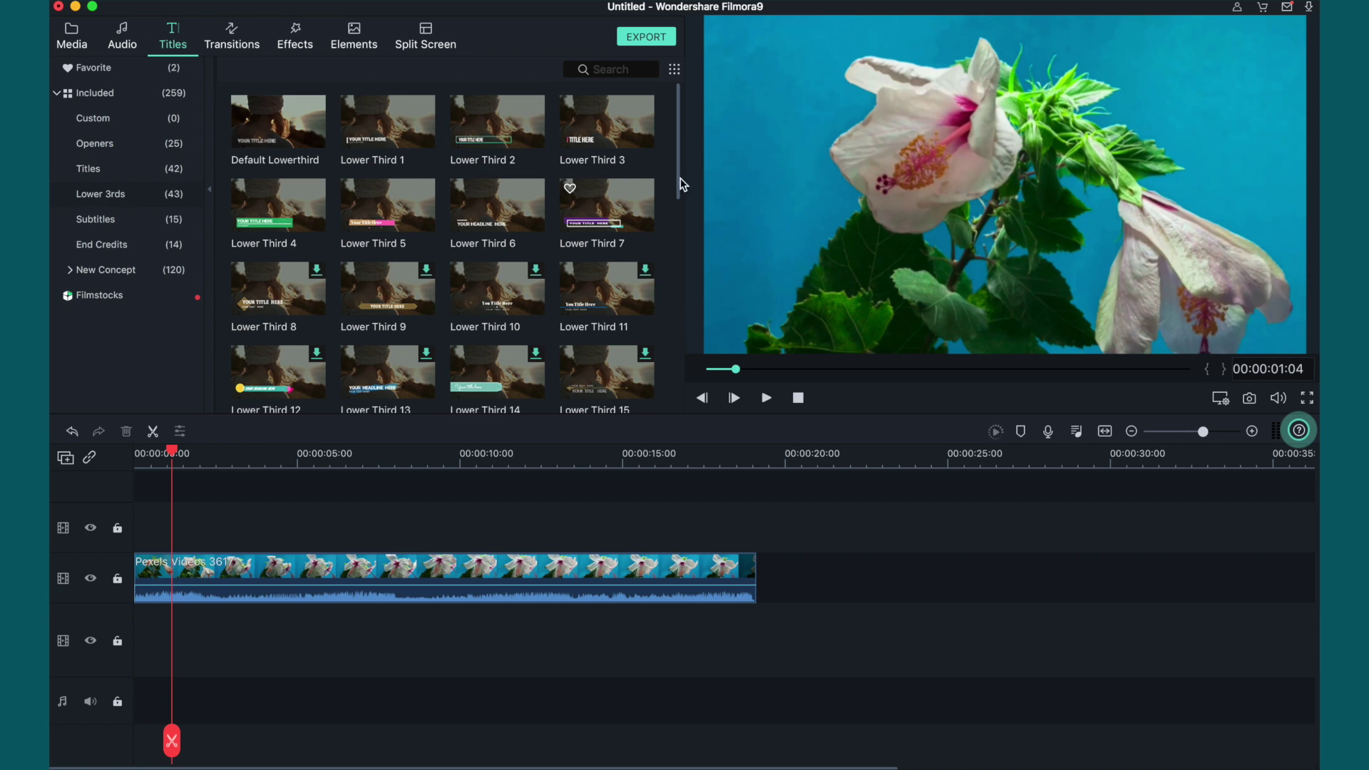
left_click_drag(683, 114, 677, 324)
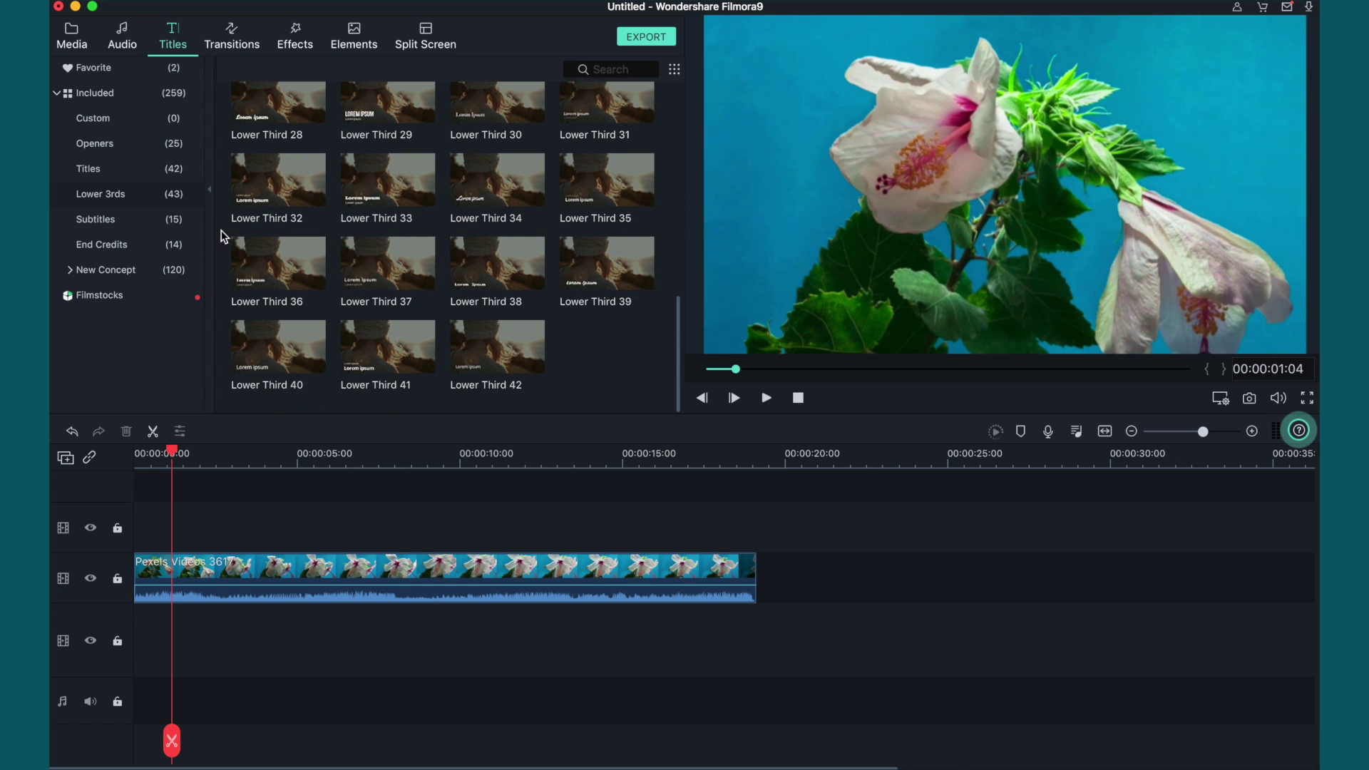
left_click(169, 230)
left_click_drag(678, 196, 676, 229)
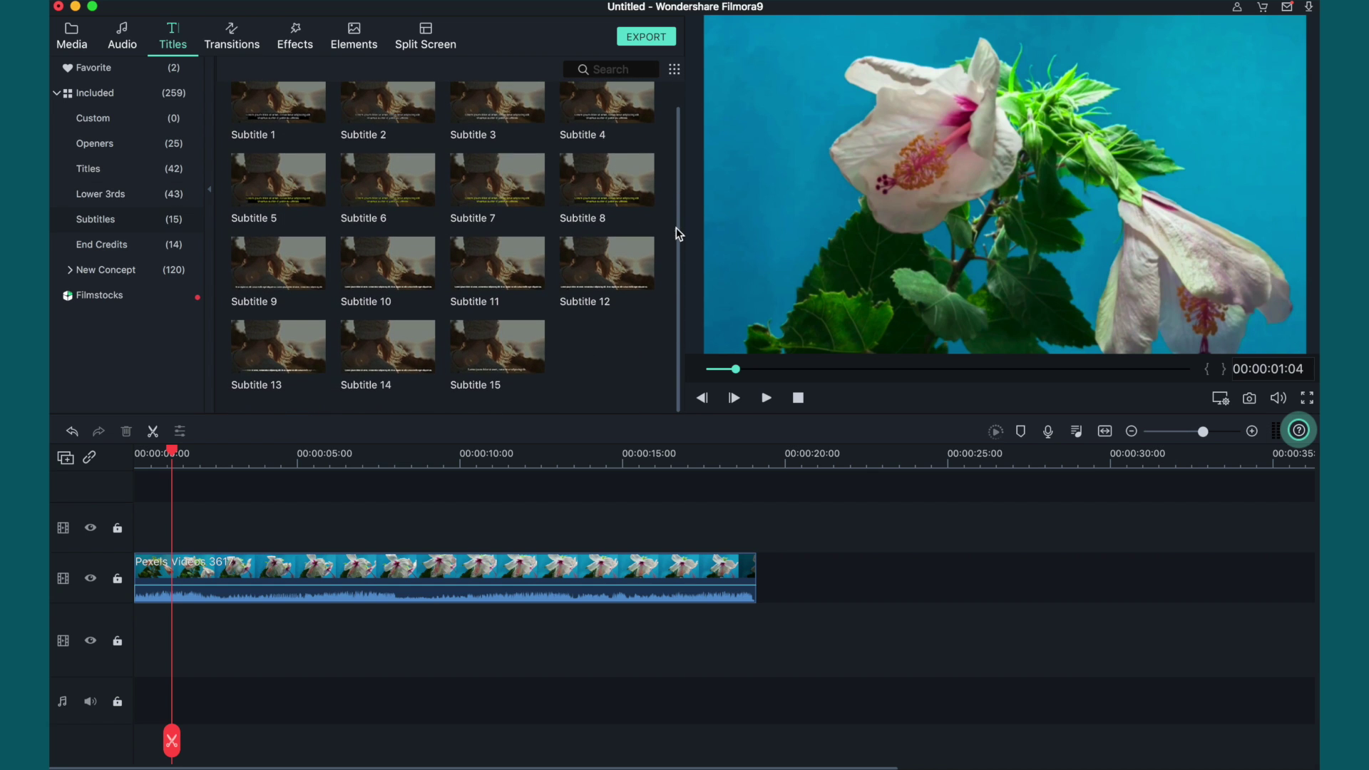
left_click(149, 246)
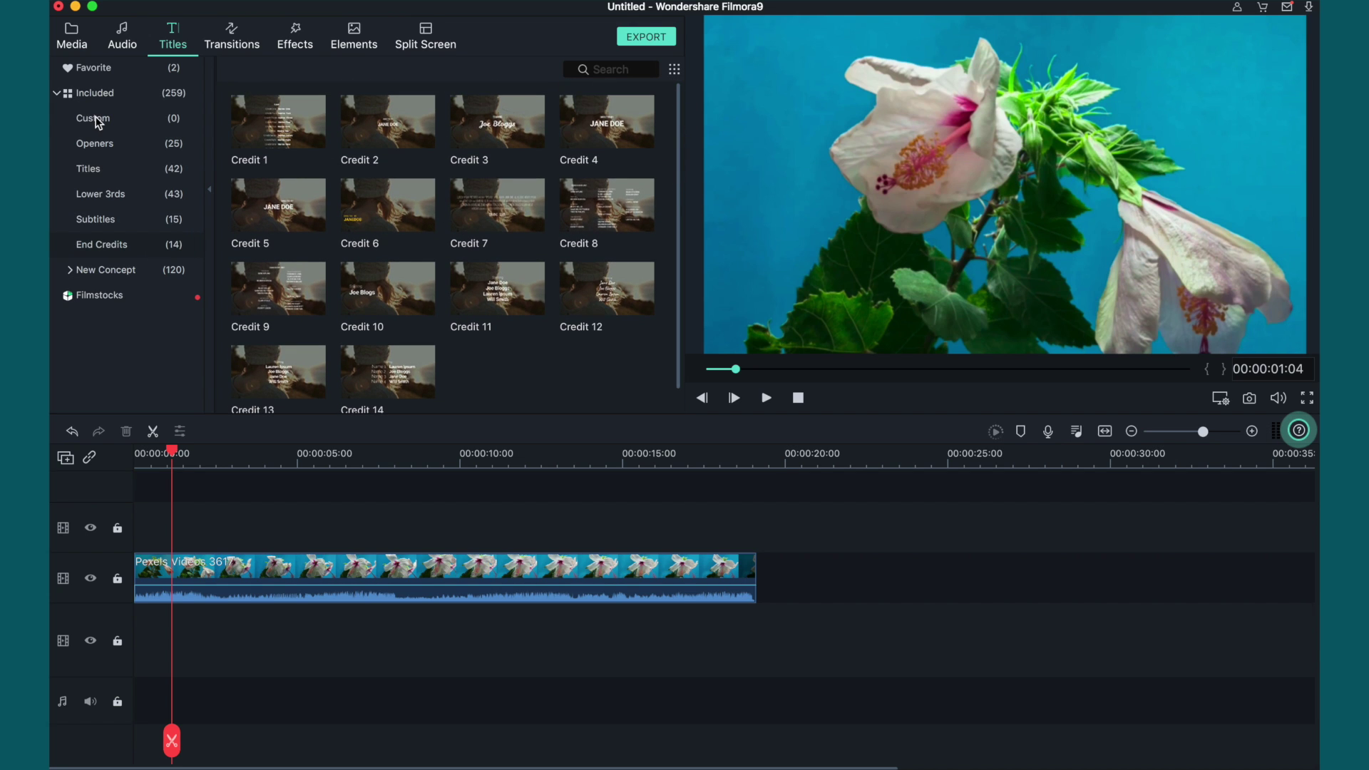
Step: Place Title 10 above the video at about 5 s and Title 11 near 13 s
left_click(114, 143)
left_click(125, 170)
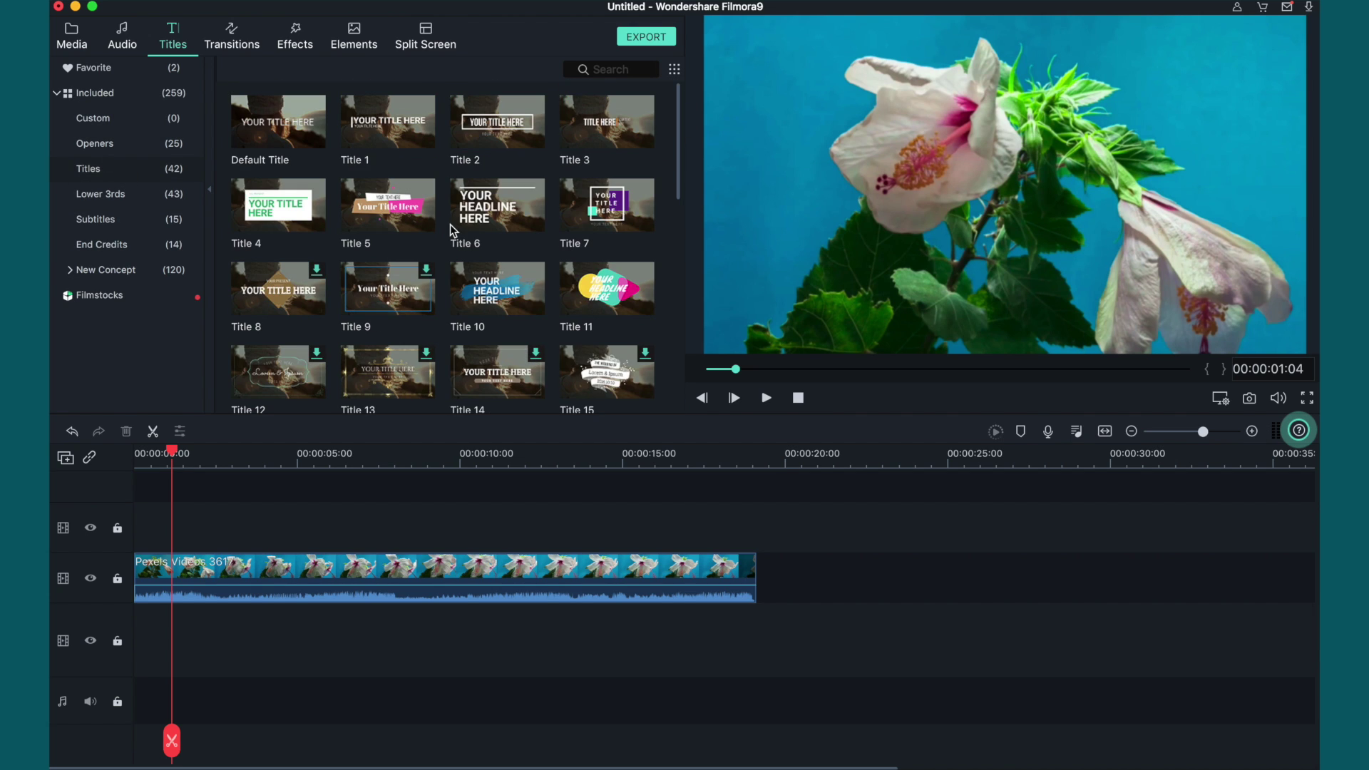
scroll(451, 230, "down", 2)
left_click_drag(512, 202, 293, 537)
left_click_drag(611, 211, 559, 512)
Step: Change Title 10's headline to 'Change The Text' and line up the words in the preview
left_click(347, 450)
double_click(356, 515)
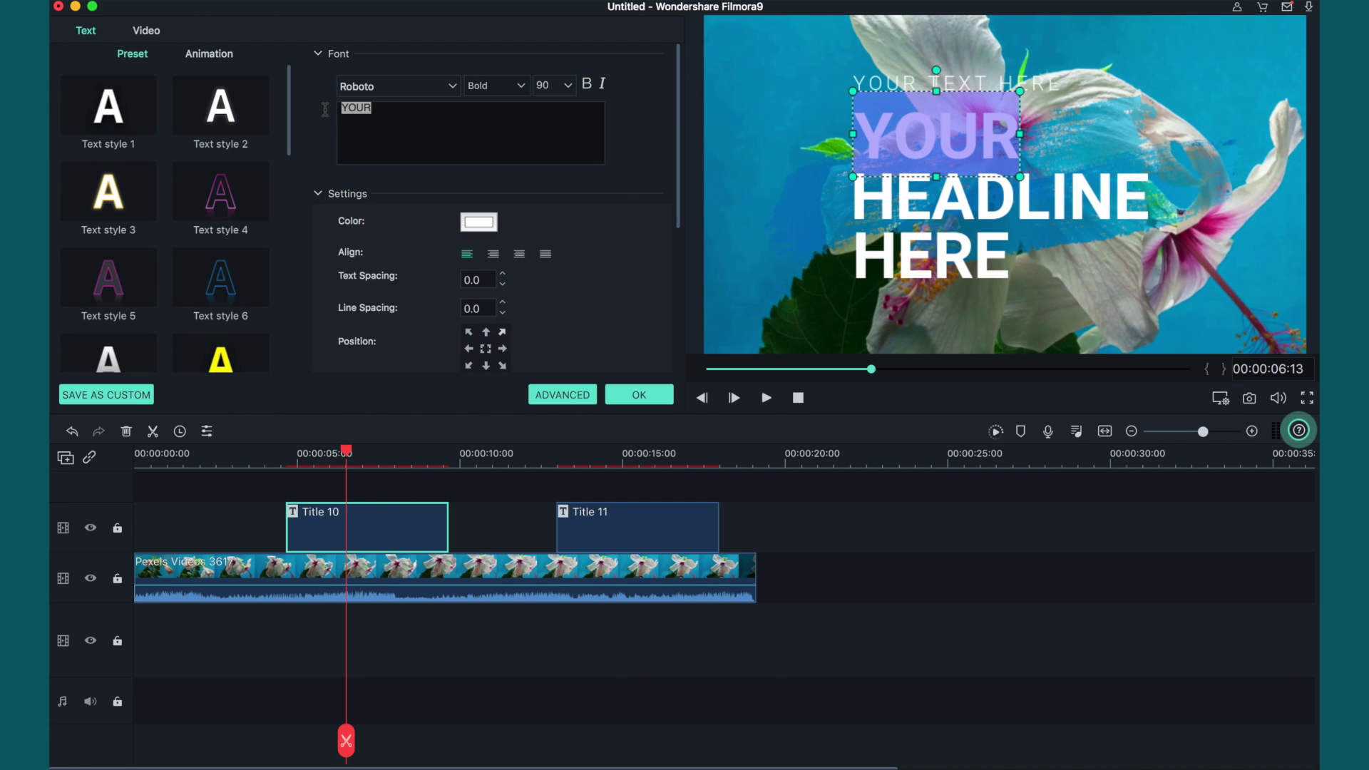
type("Change")
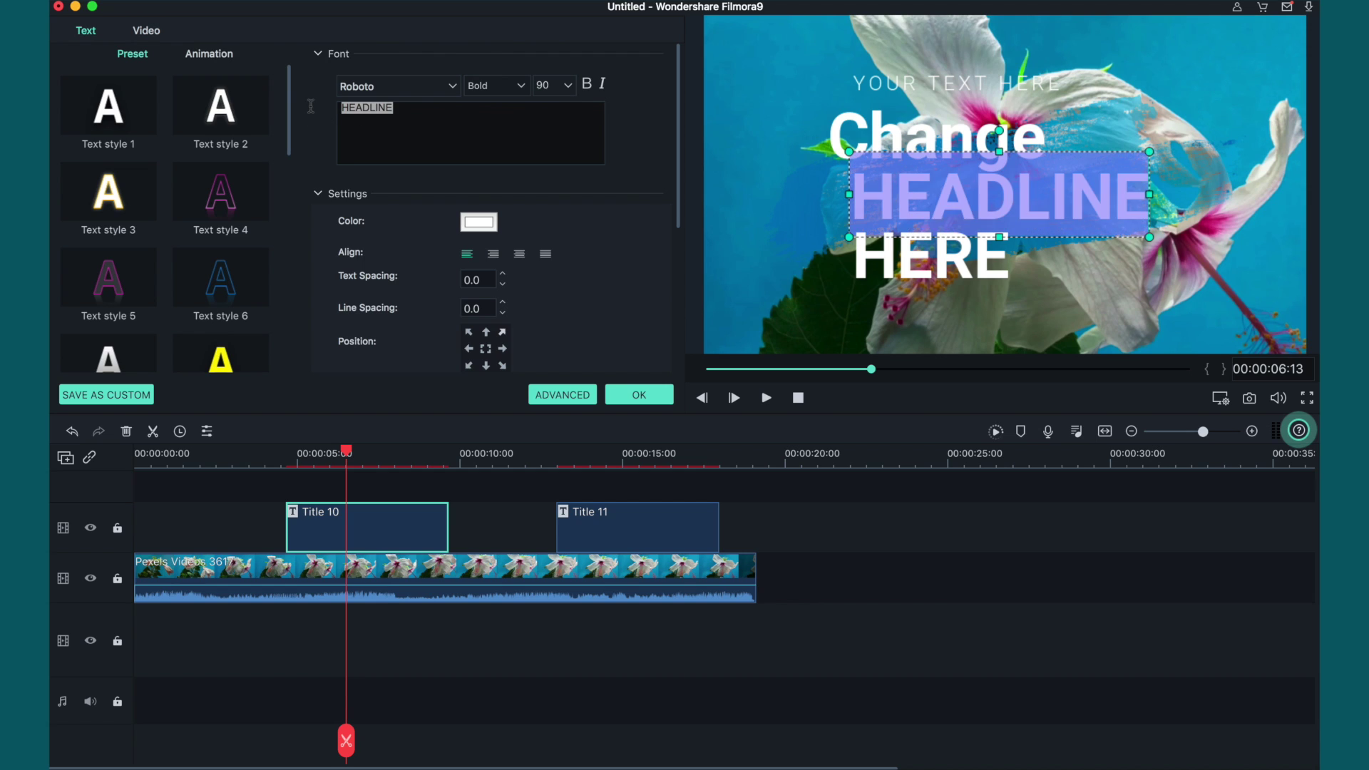
type("The")
left_click(877, 249)
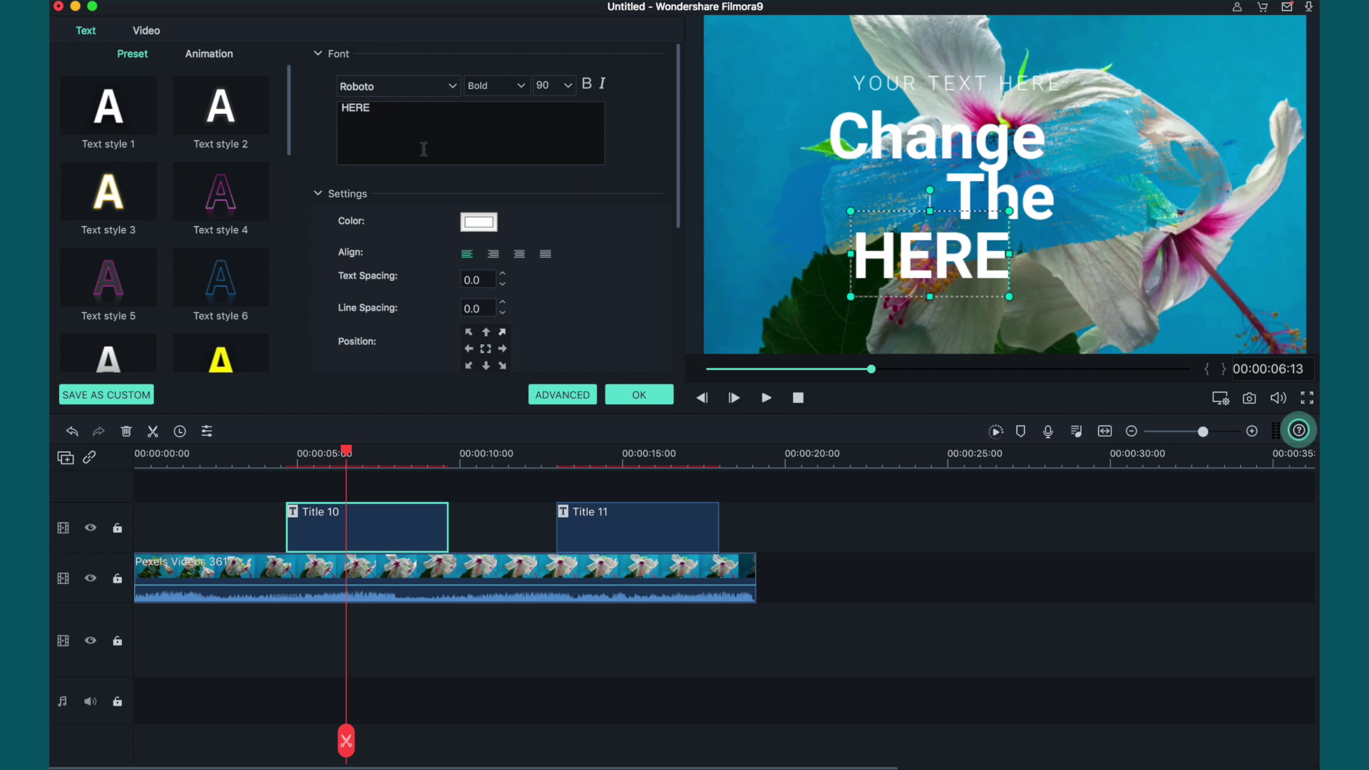
double_click(877, 250)
type("Text")
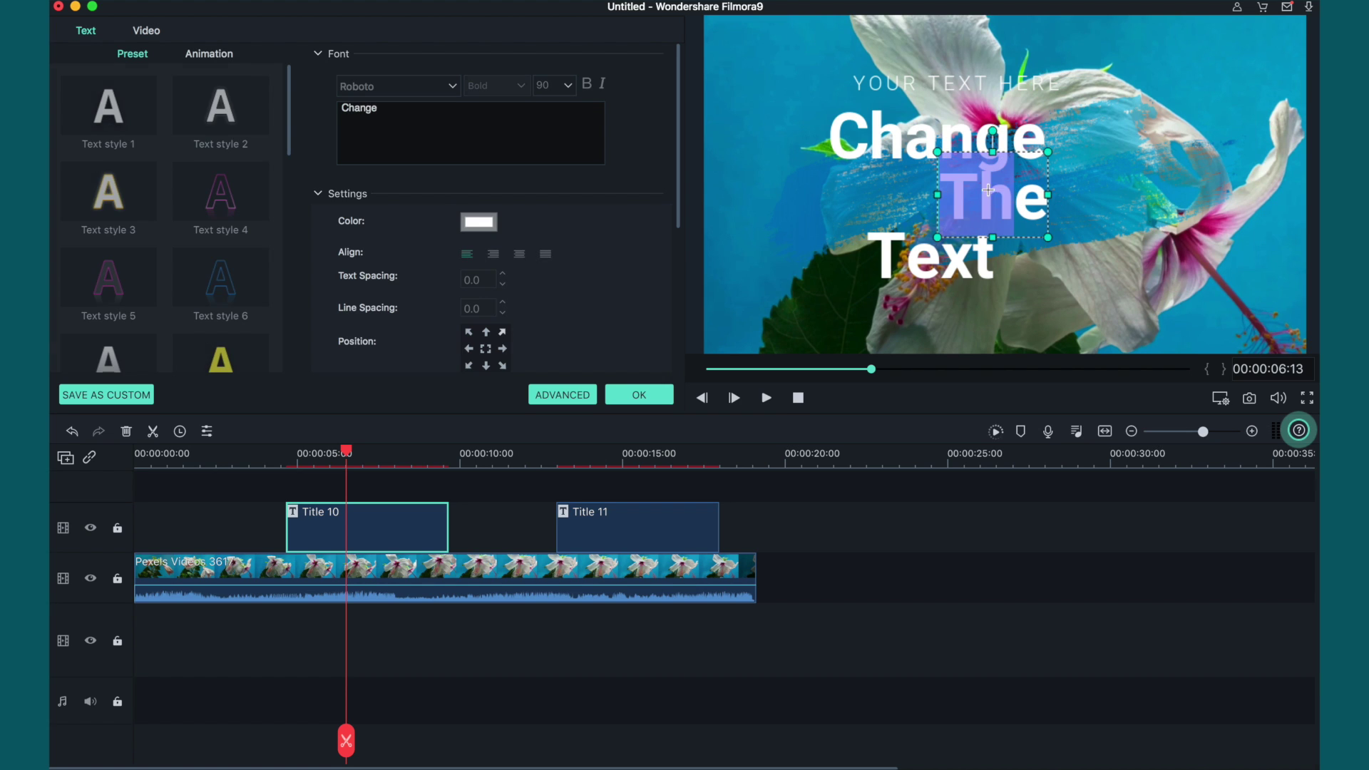
left_click_drag(980, 197, 871, 200)
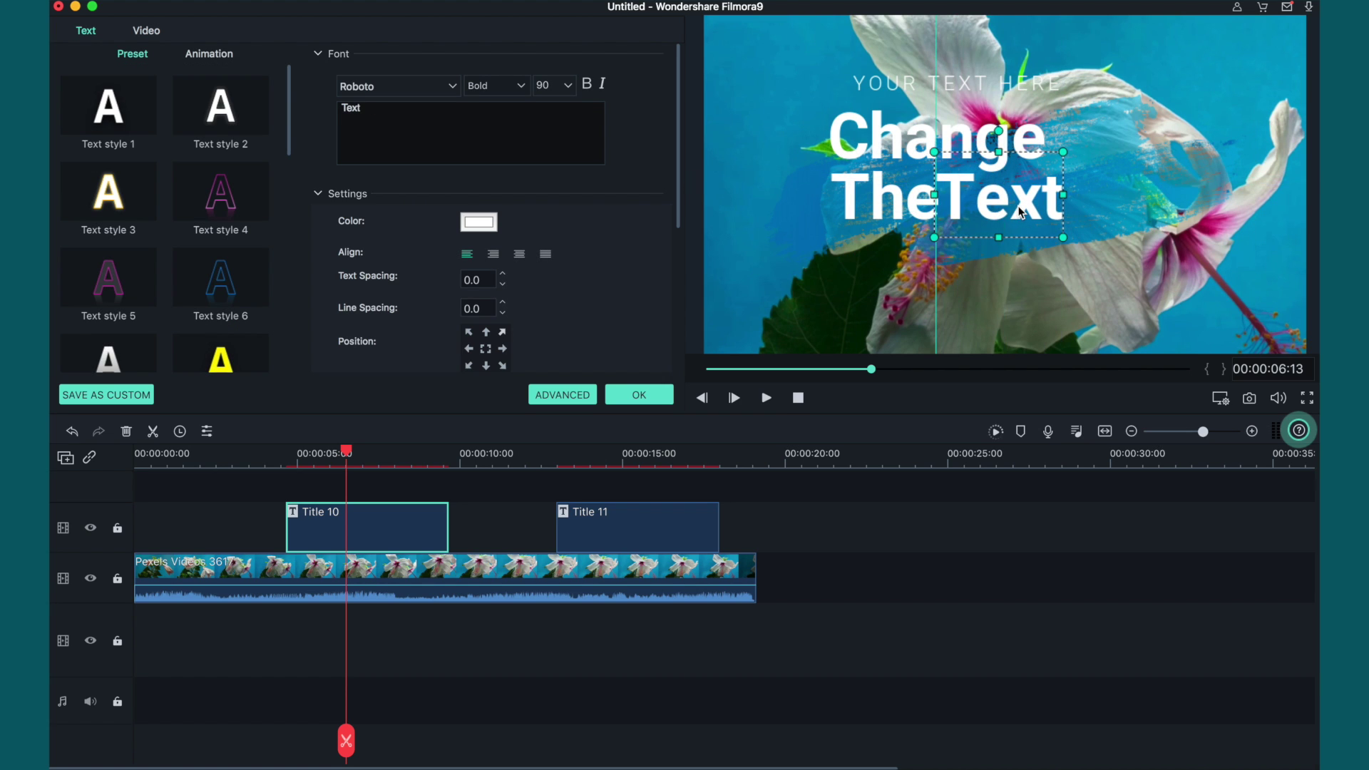
left_click_drag(1019, 212, 1011, 212)
left_click(1028, 290)
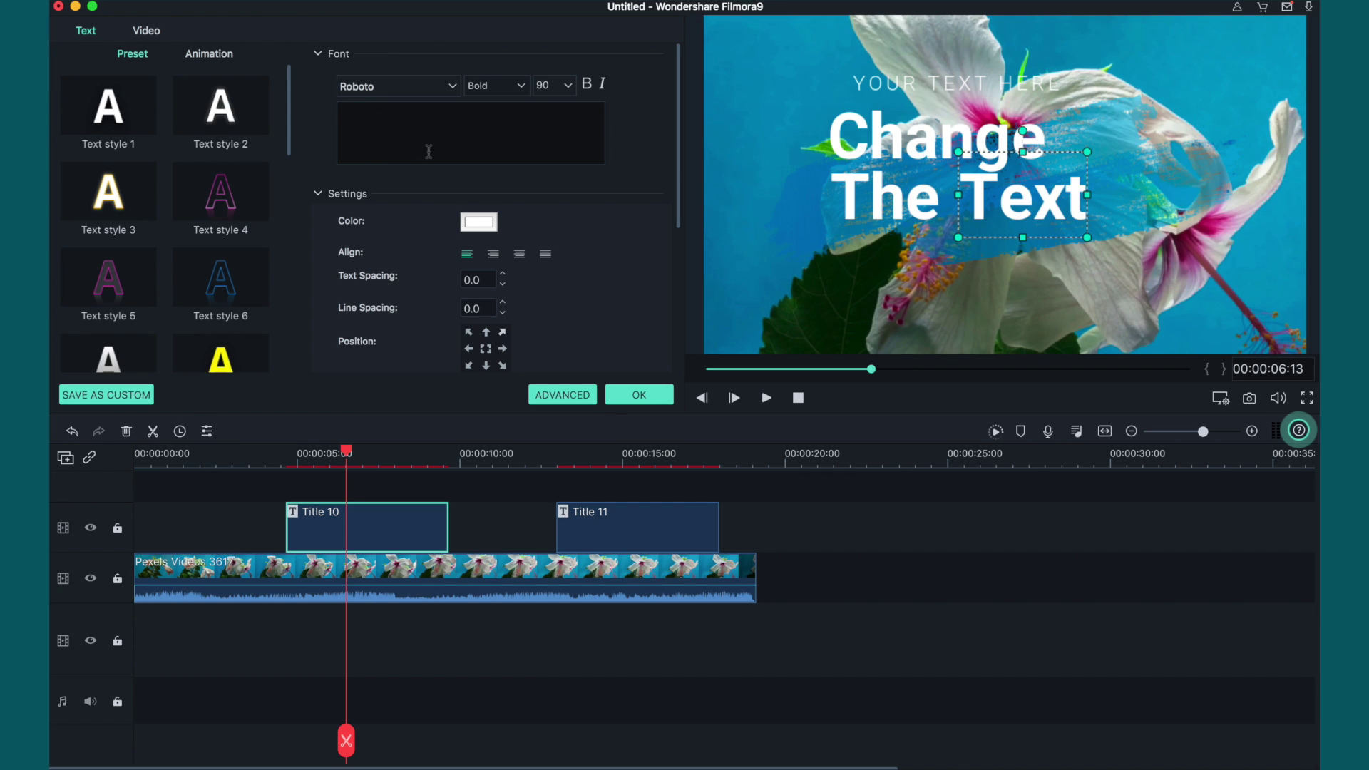
Step: Review the Roboto Bold font and size 90 settings, then start picking a text colour
left_click(454, 85)
left_click(637, 216)
left_click(522, 86)
left_click(550, 91)
left_click(477, 222)
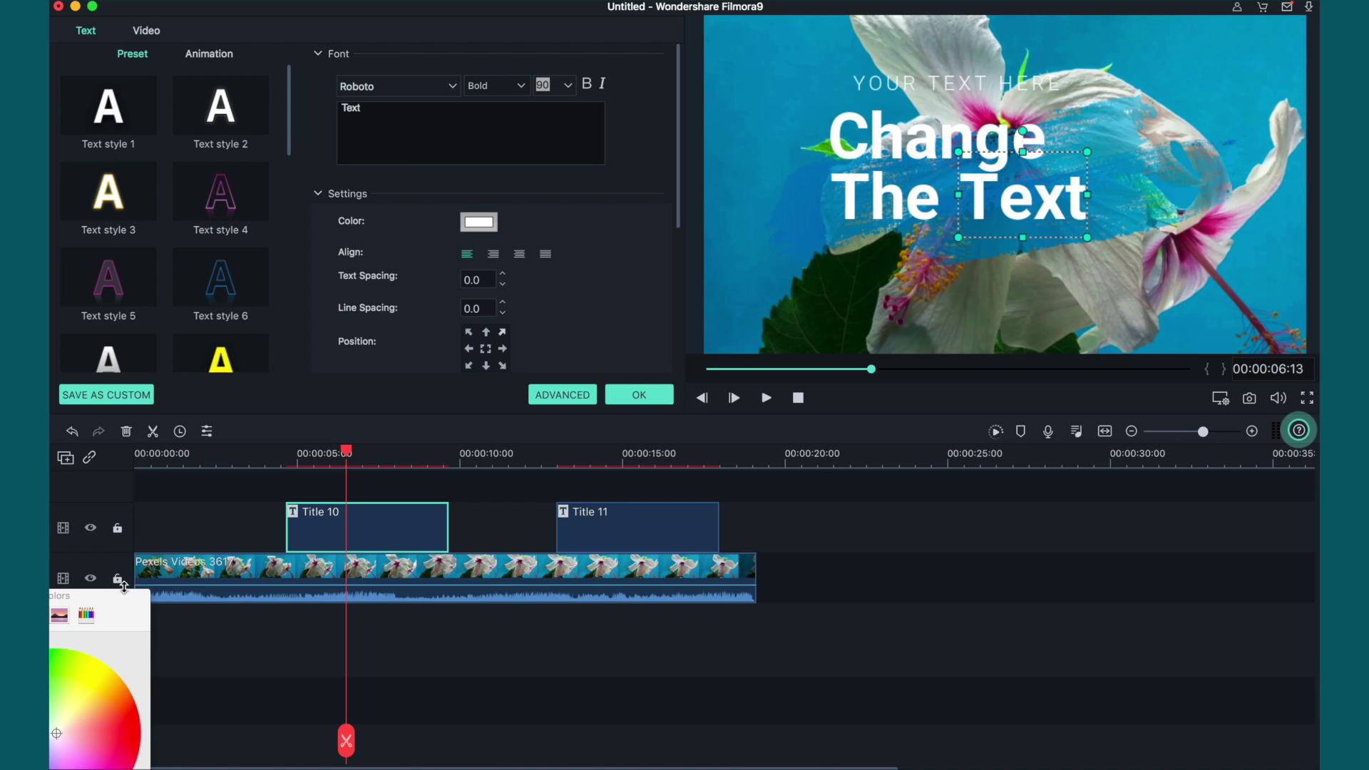
Step: Try orange, Text style 21 and Text style 22 presets, then restore plain white Text style 1
left_click(436, 286)
scroll(456, 293, "down", 5)
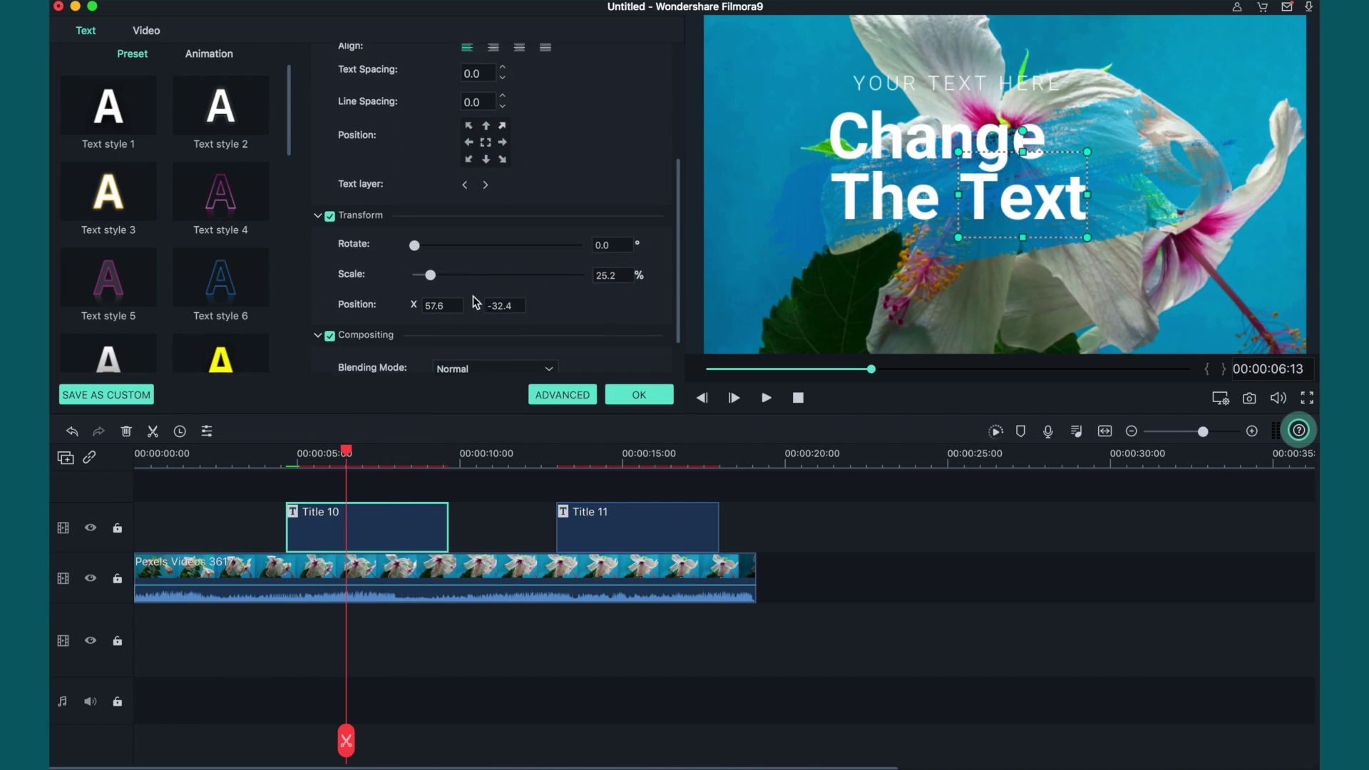
scroll(474, 307, "down", 2)
scroll(446, 221, "up", 8)
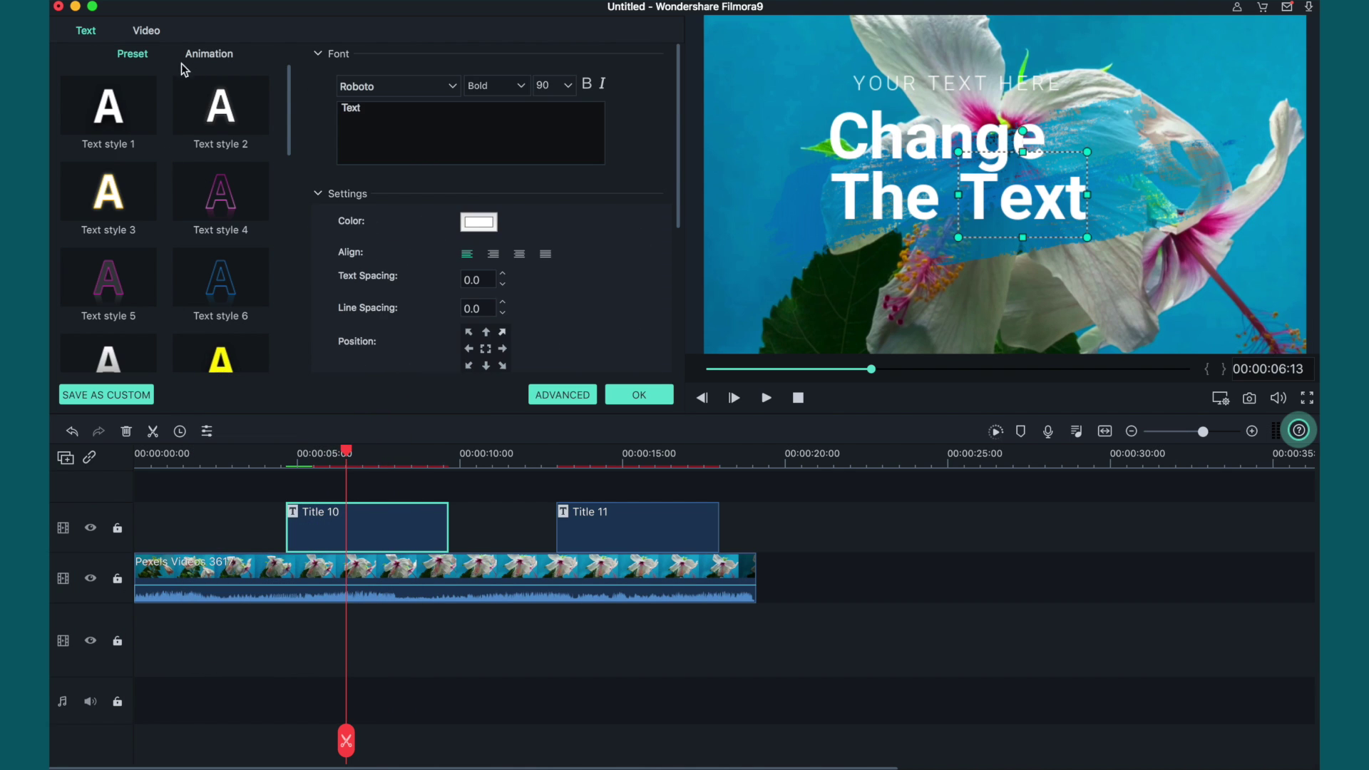
scroll(157, 182, "down", 10)
scroll(157, 182, "up", 10)
left_click(134, 194)
scroll(135, 214, "down", 4)
scroll(134, 267, "down", 4)
left_click(108, 289)
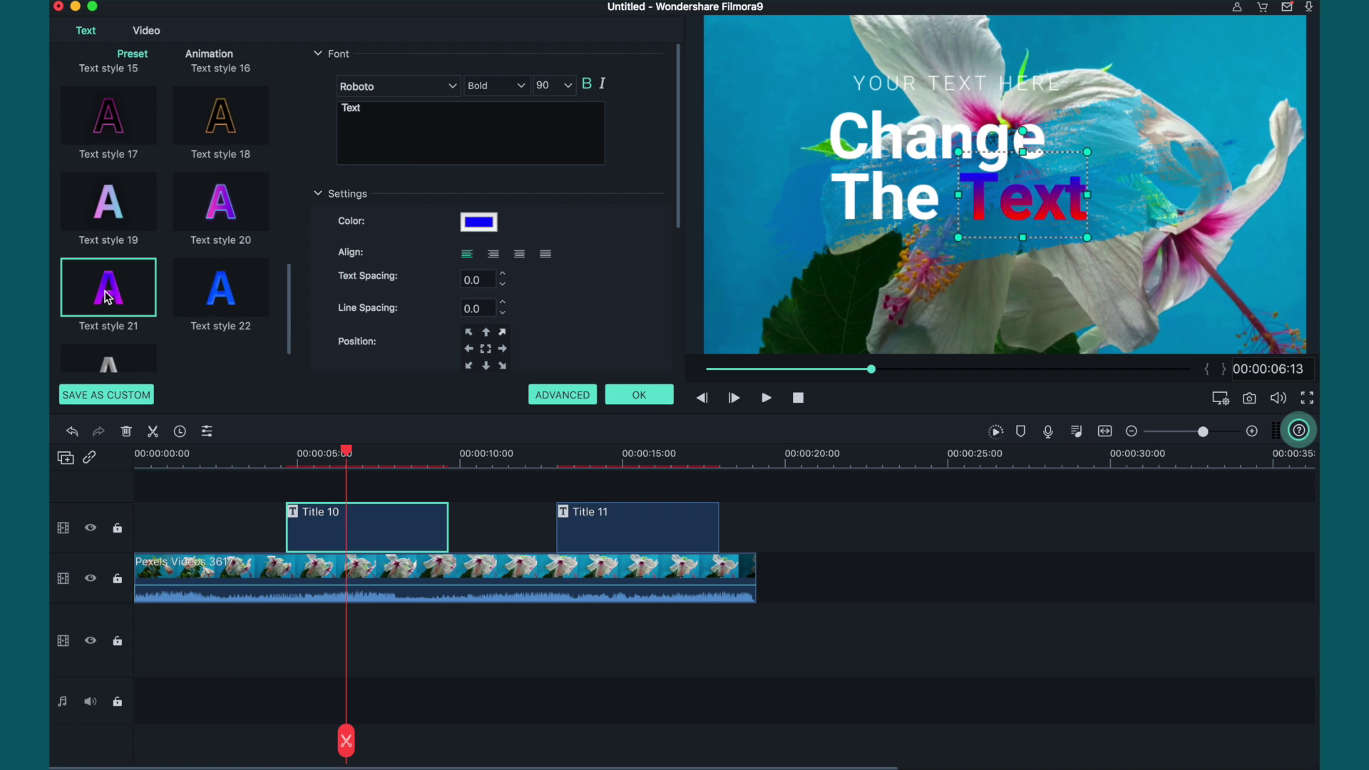
left_click(219, 288)
scroll(139, 196, "up", 10)
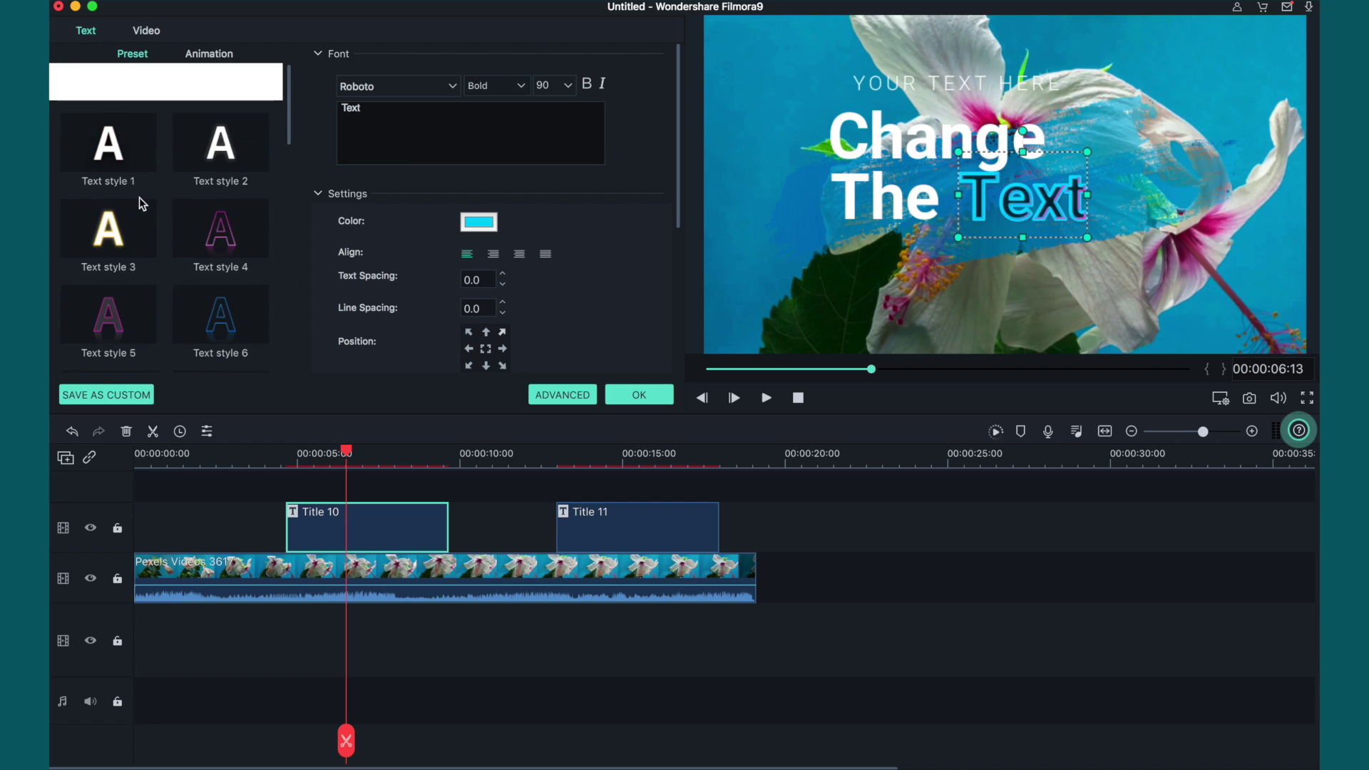
left_click(126, 117)
Step: Apply the Rich Tick text animation to the title
left_click(209, 54)
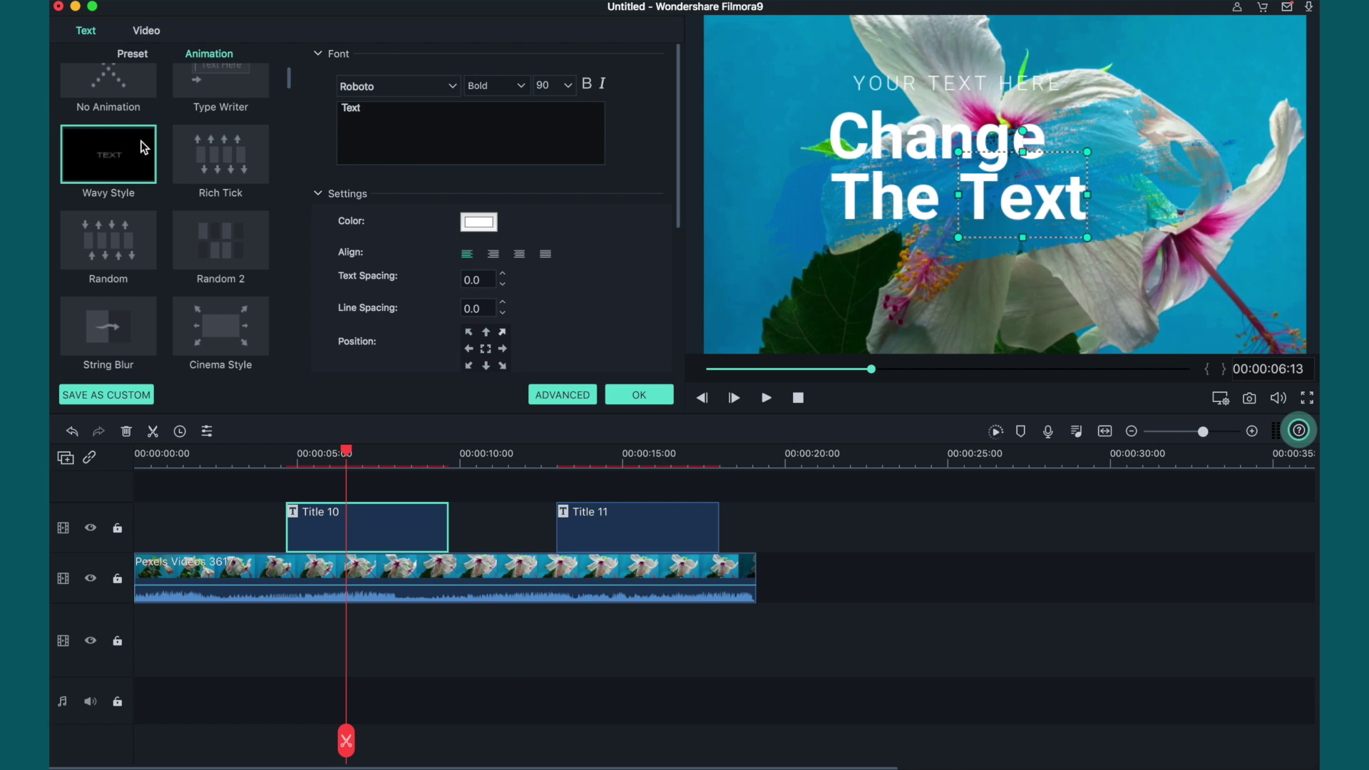
left_click(229, 162)
scroll(230, 214, "down", 15)
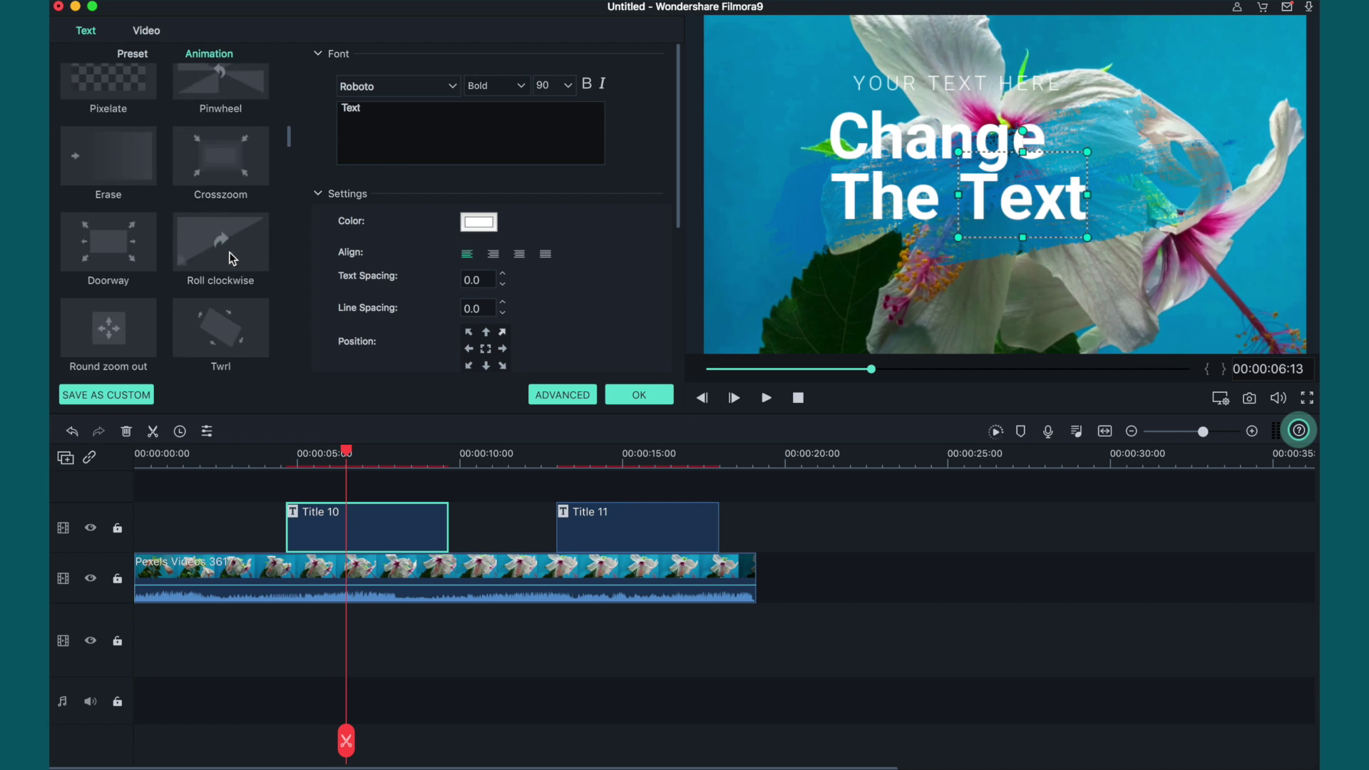
scroll(230, 258, "up", 15)
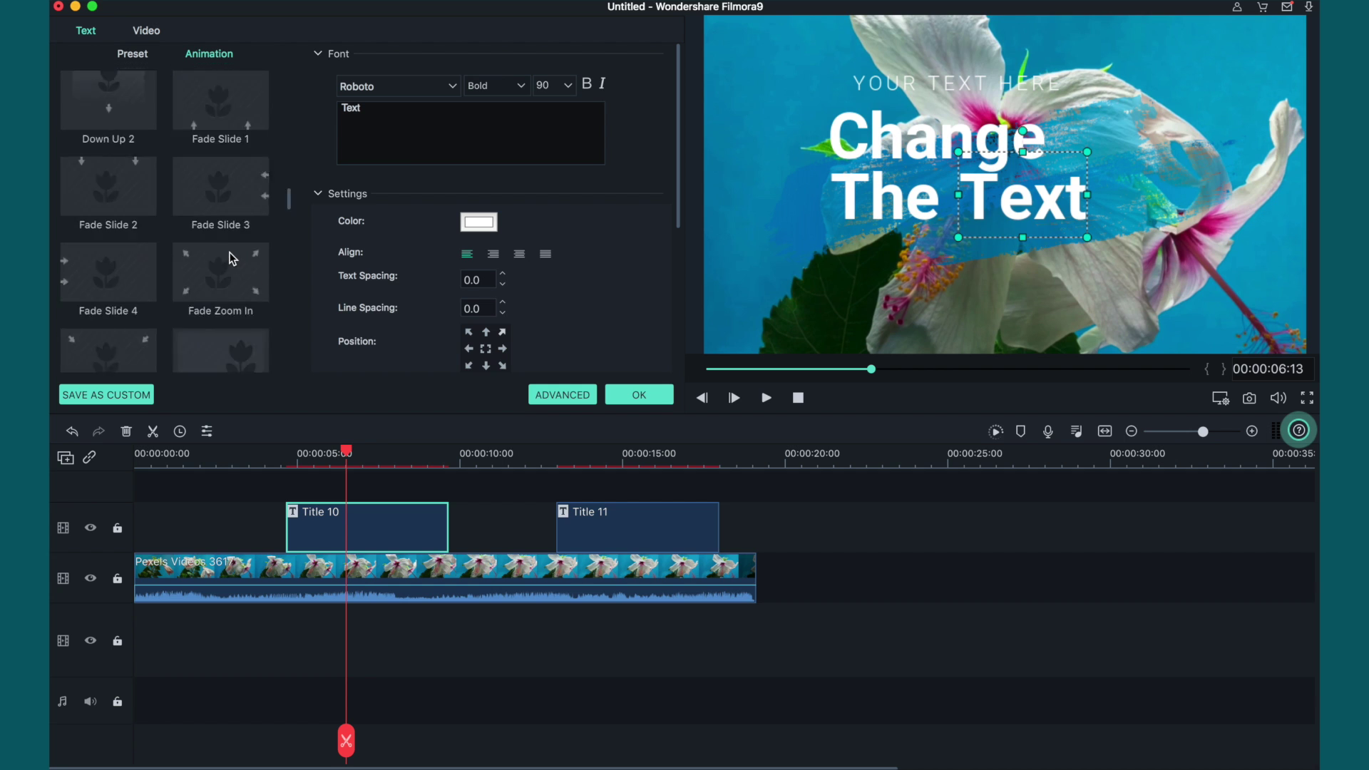
left_click(654, 396)
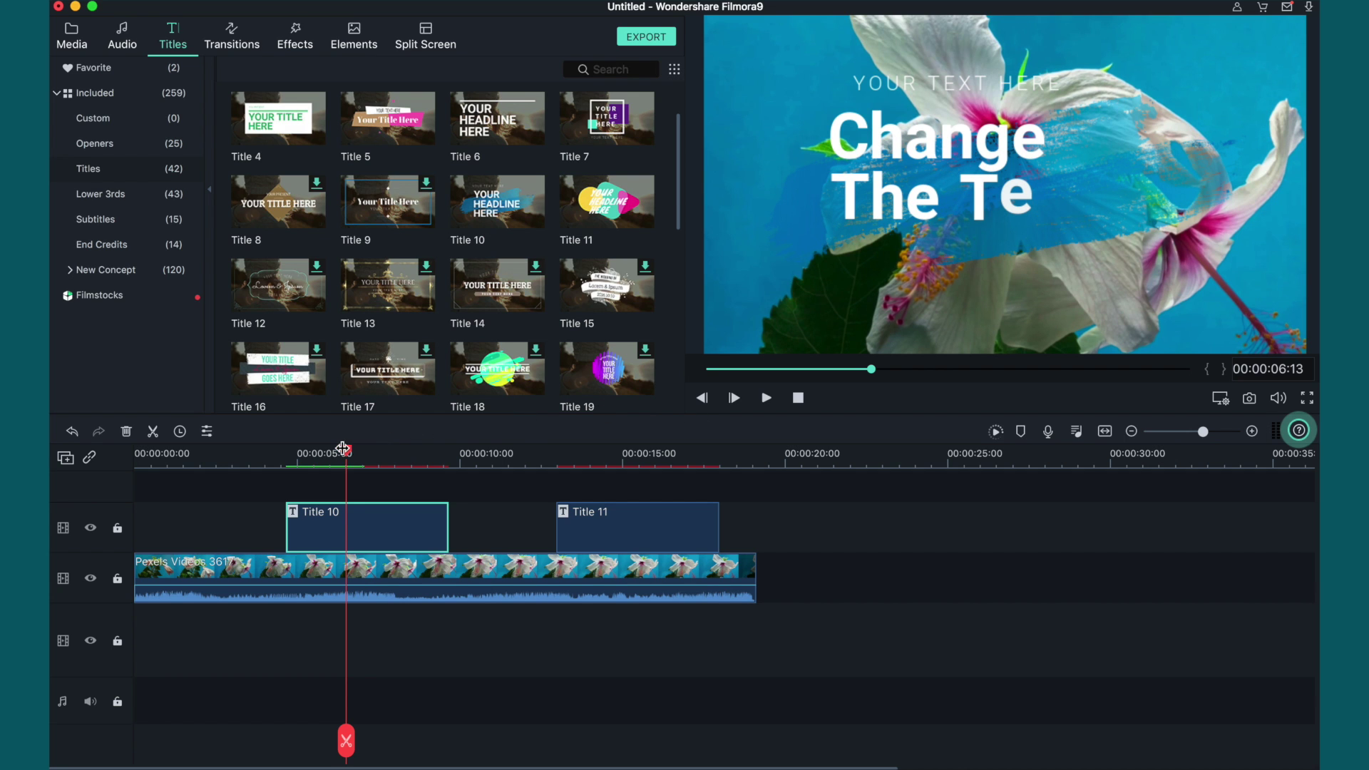
left_click_drag(387, 457, 288, 456)
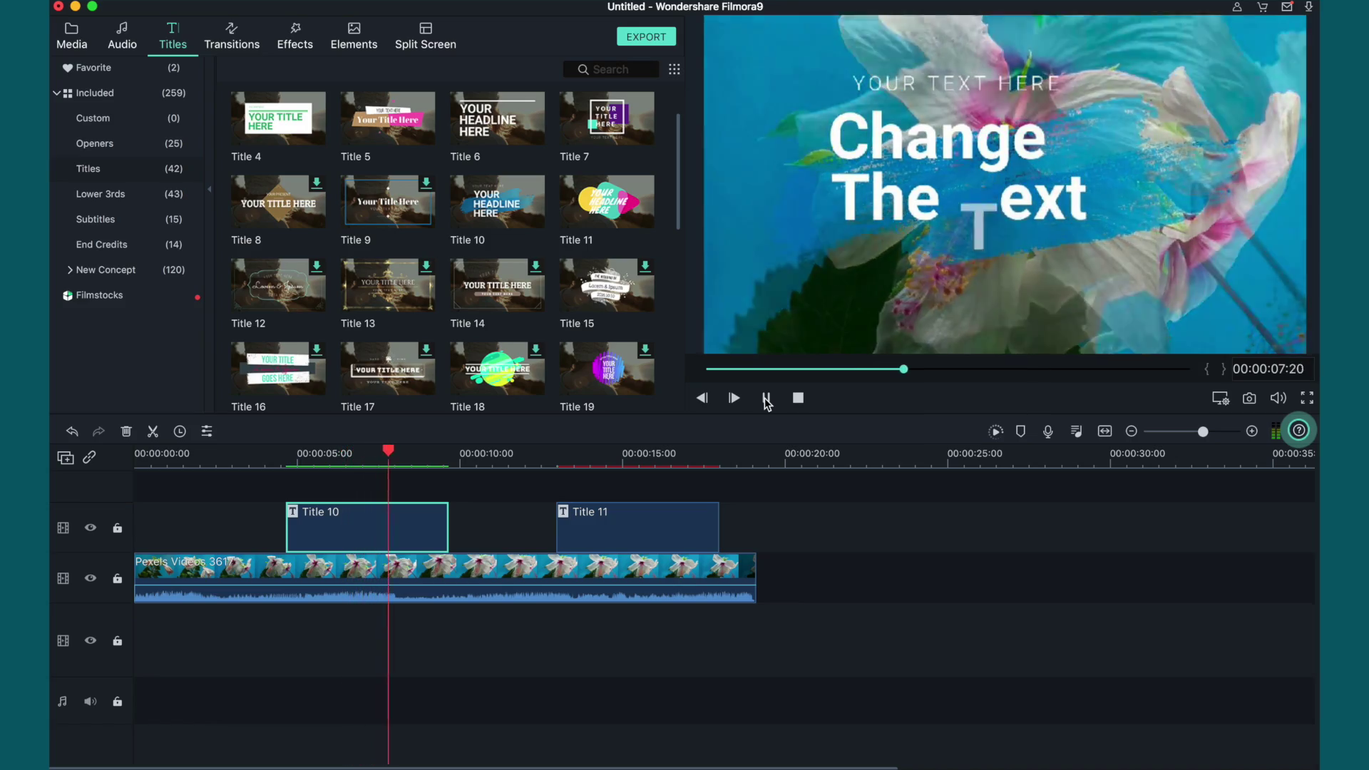
left_click(766, 399)
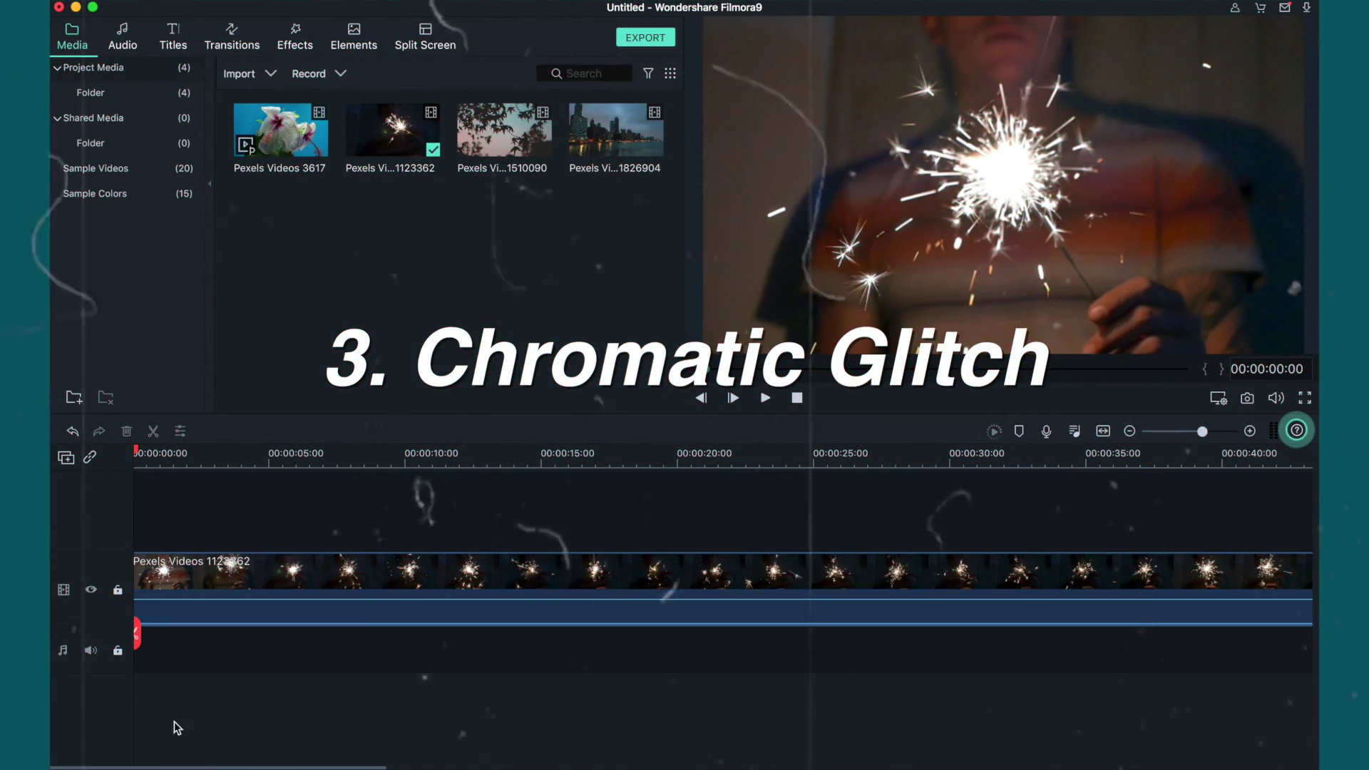
Step: Split the sparkler clip at 15 seconds and delete everything after the cut
left_click(167, 457)
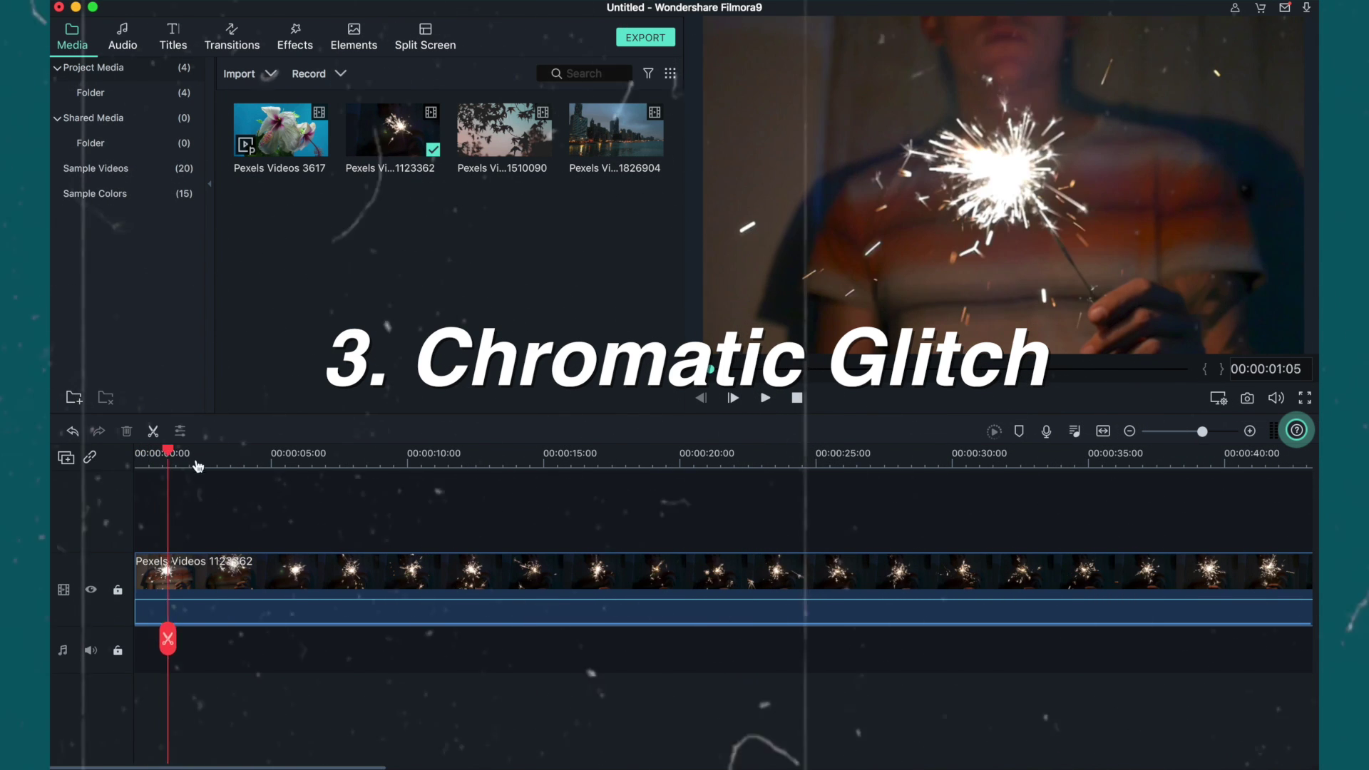
left_click_drag(198, 465, 556, 520)
left_click(156, 430)
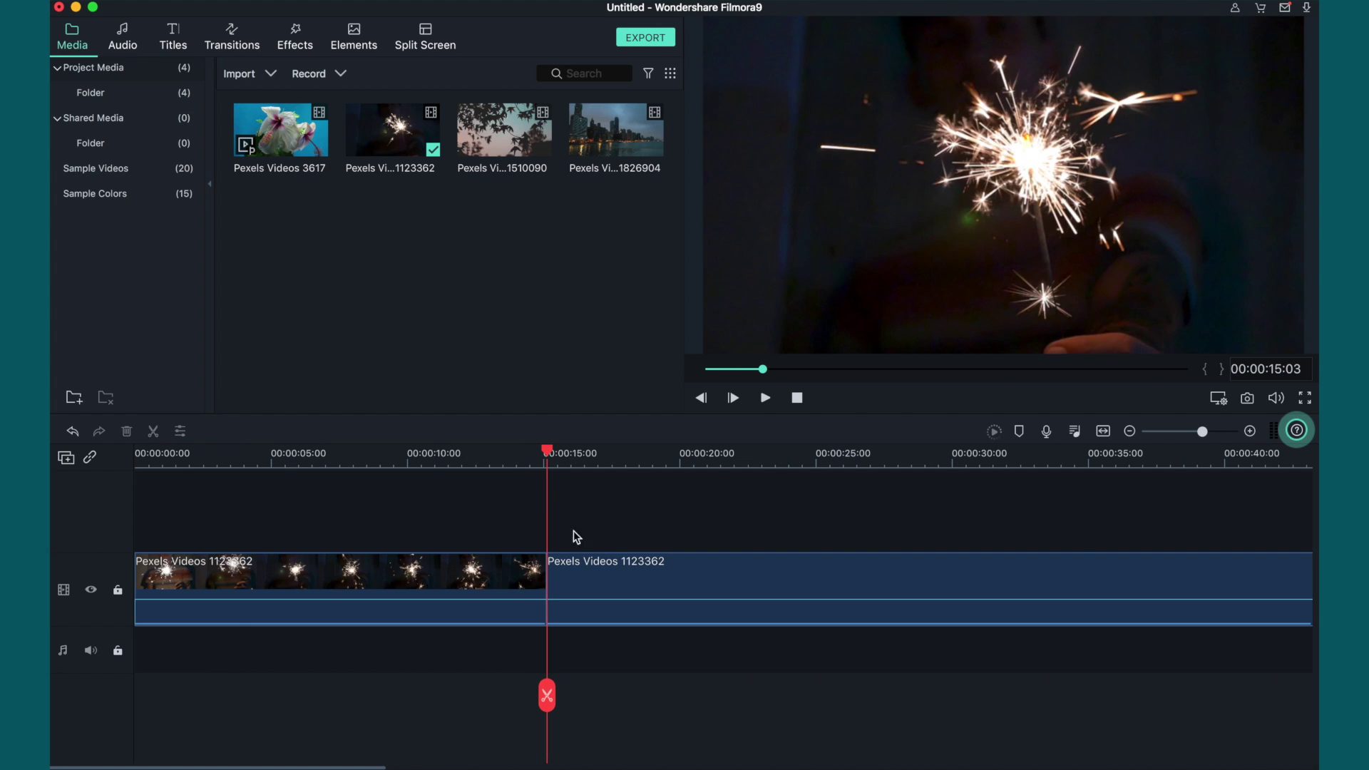
key("Delete")
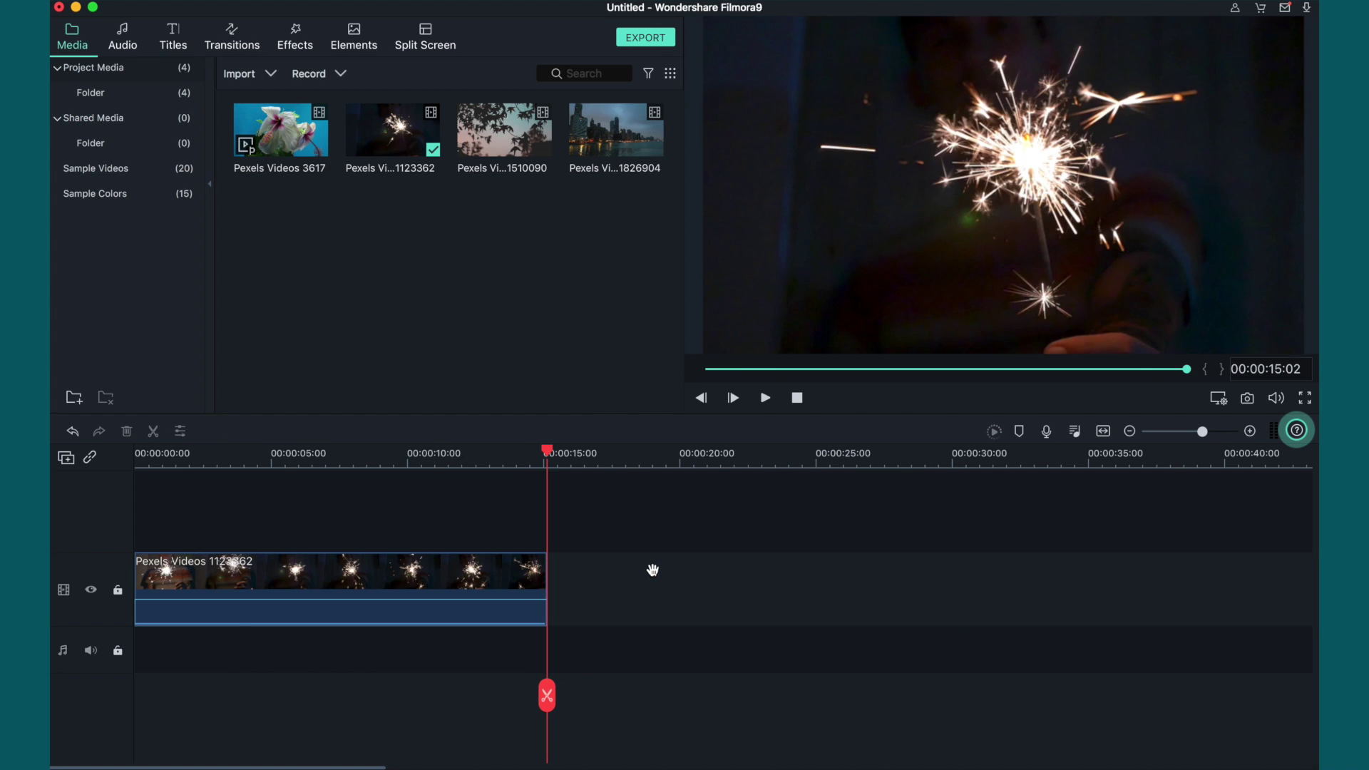
scroll(551, 457, "right", 5)
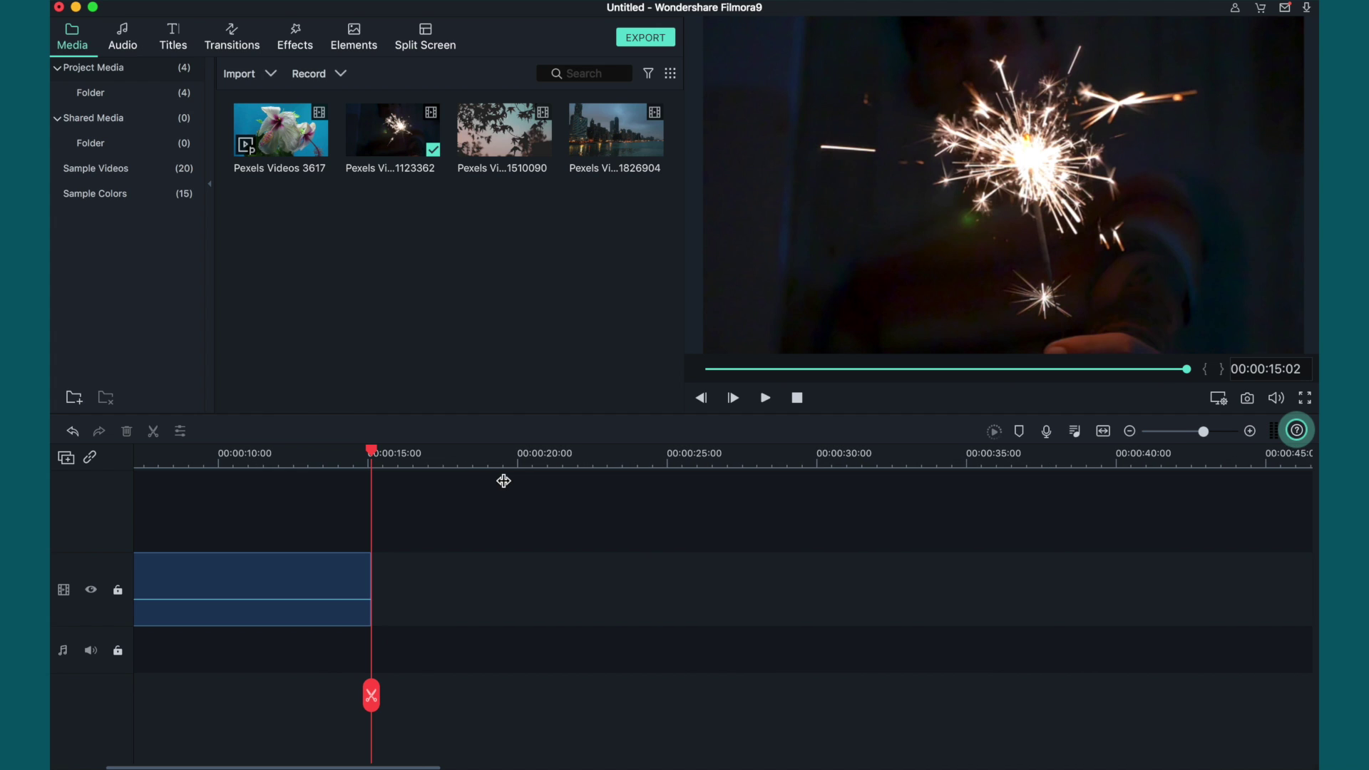
scroll(340, 526, "left", 6)
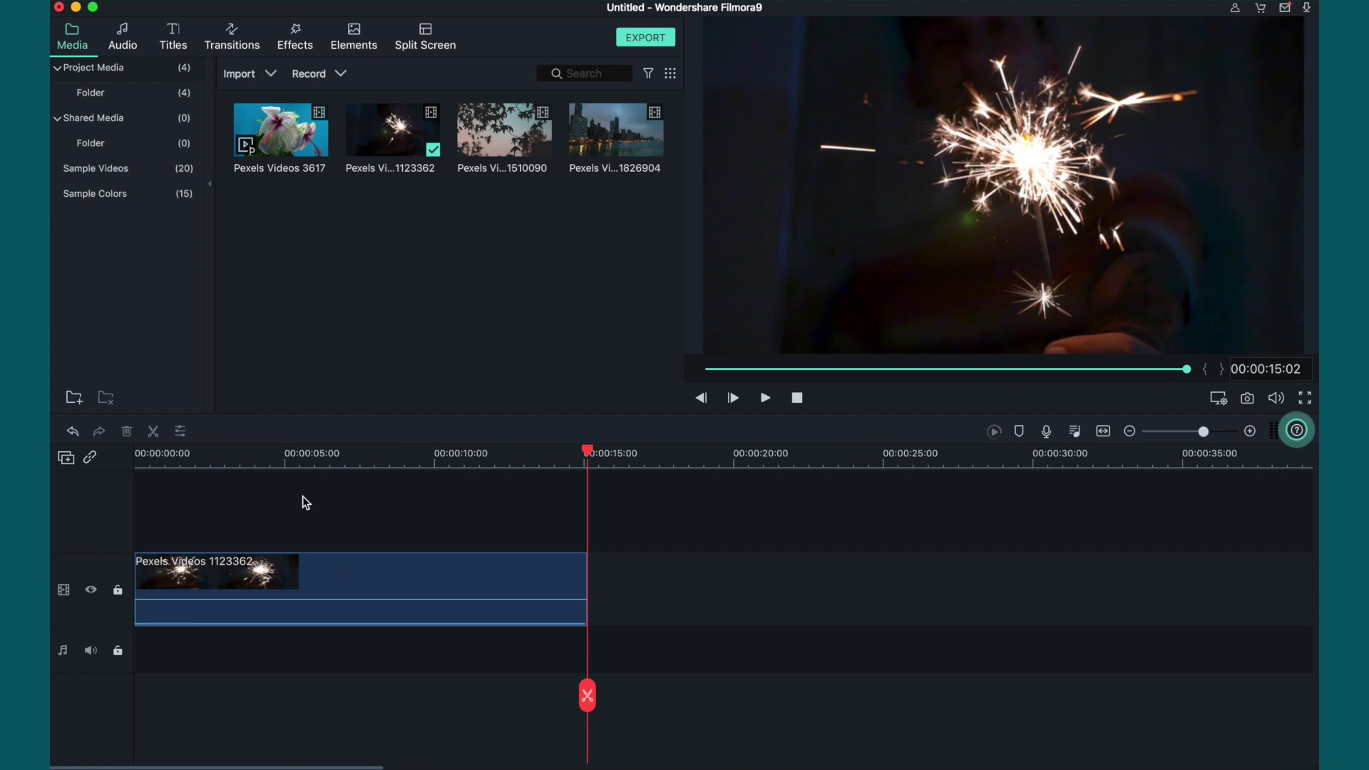
left_click(227, 467)
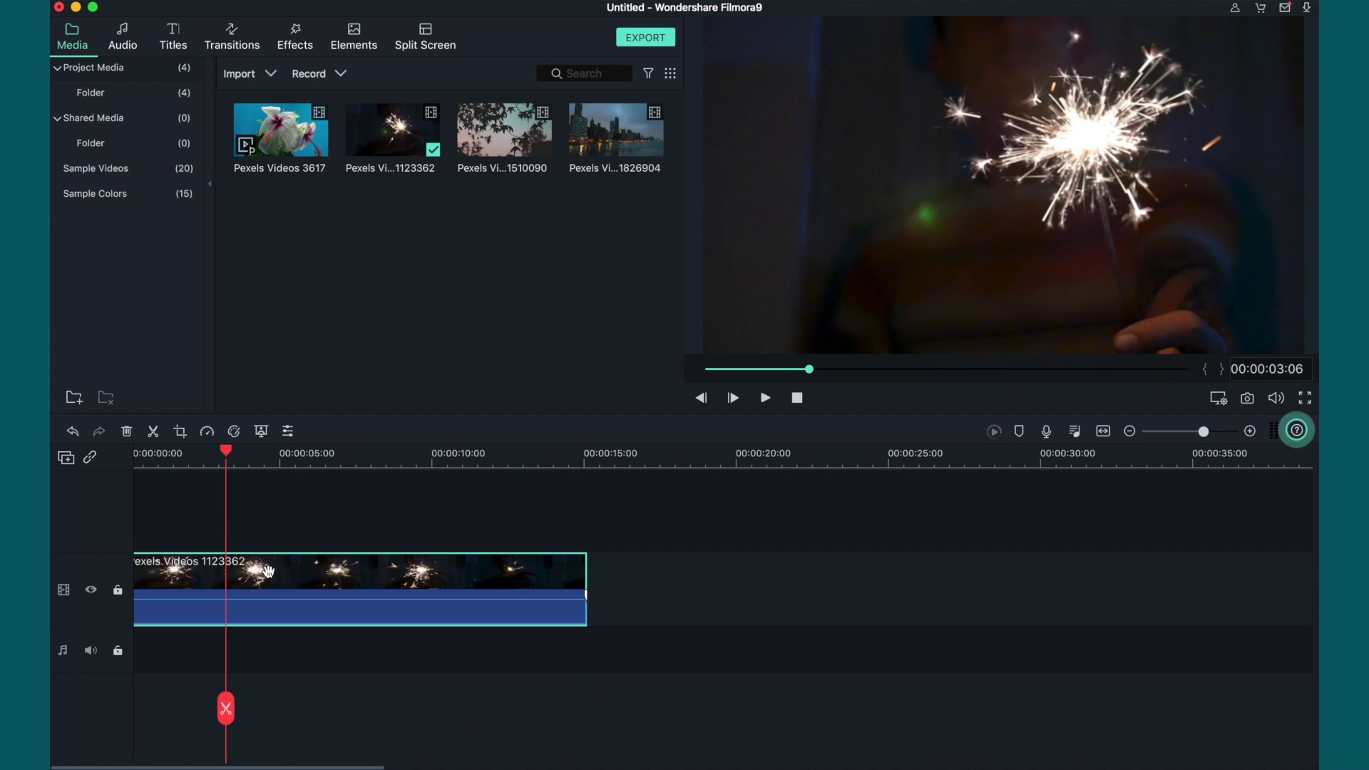
Step: Open the Effects library and scroll through the full effects grid
left_click(305, 41)
scroll(636, 185, "down", 2)
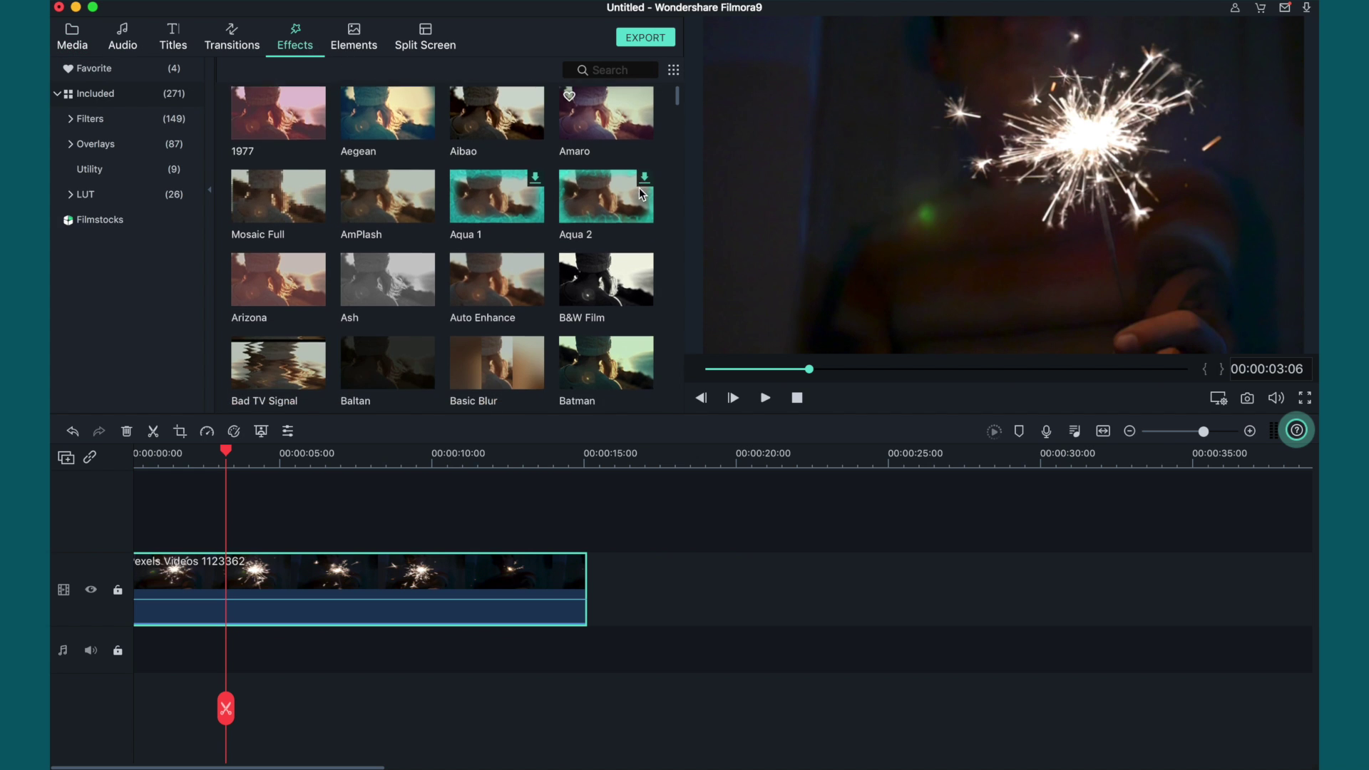
scroll(639, 187, "down", 3)
scroll(639, 187, "down", 5)
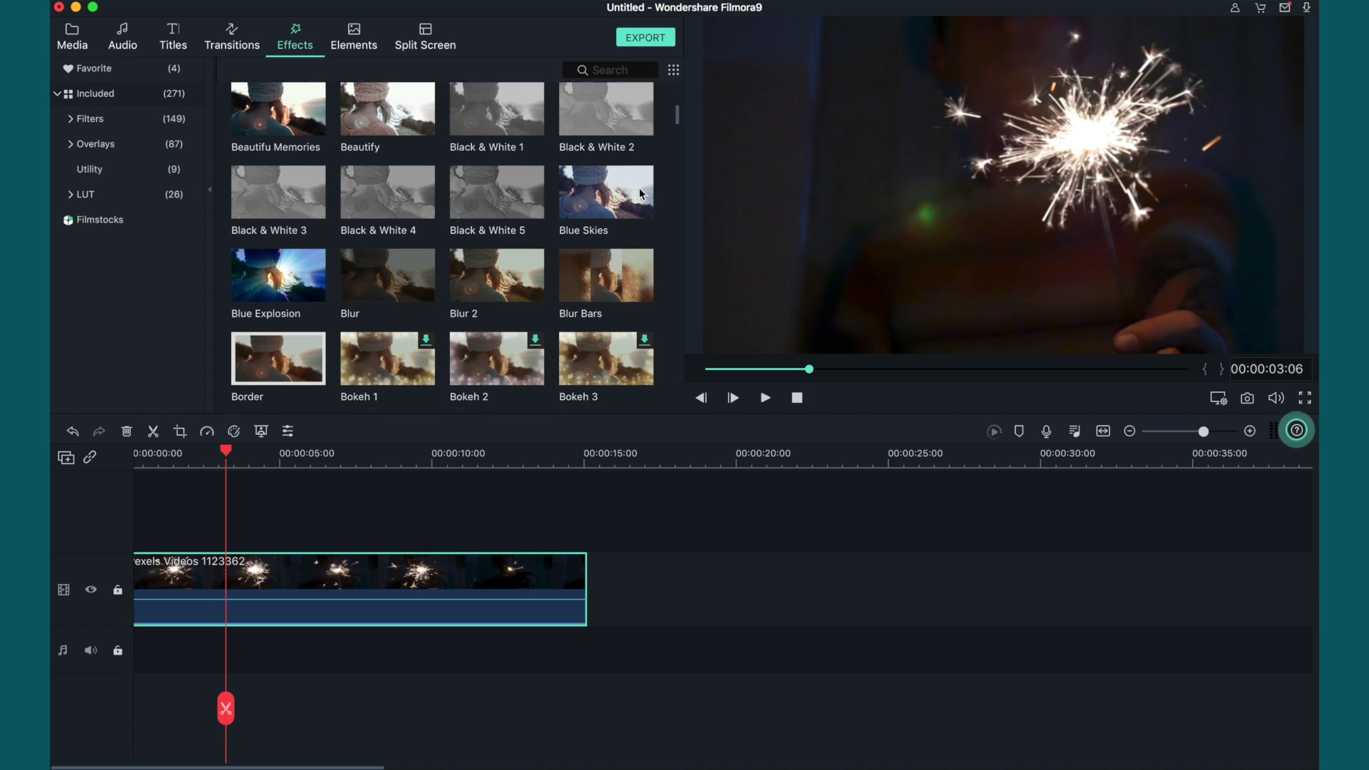
scroll(639, 187, "down", 8)
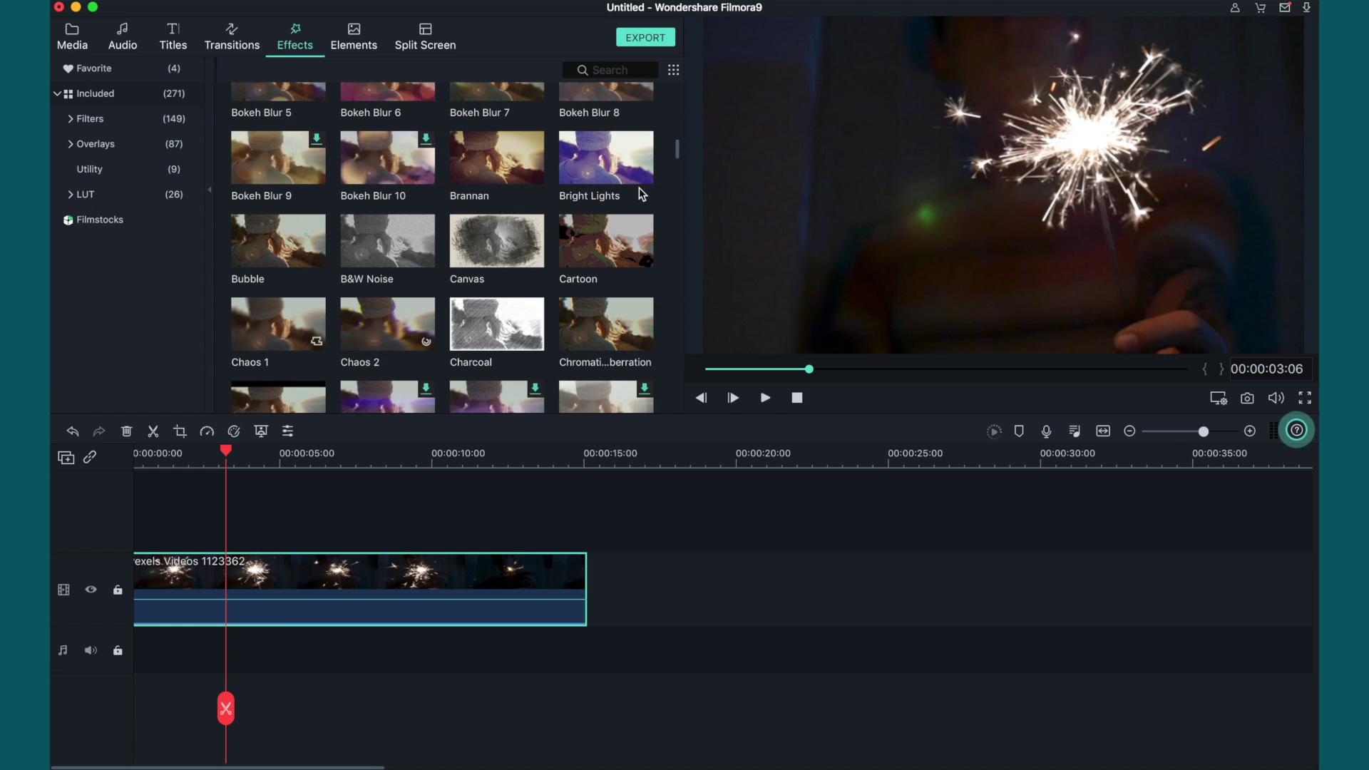
scroll(638, 187, "down", 15)
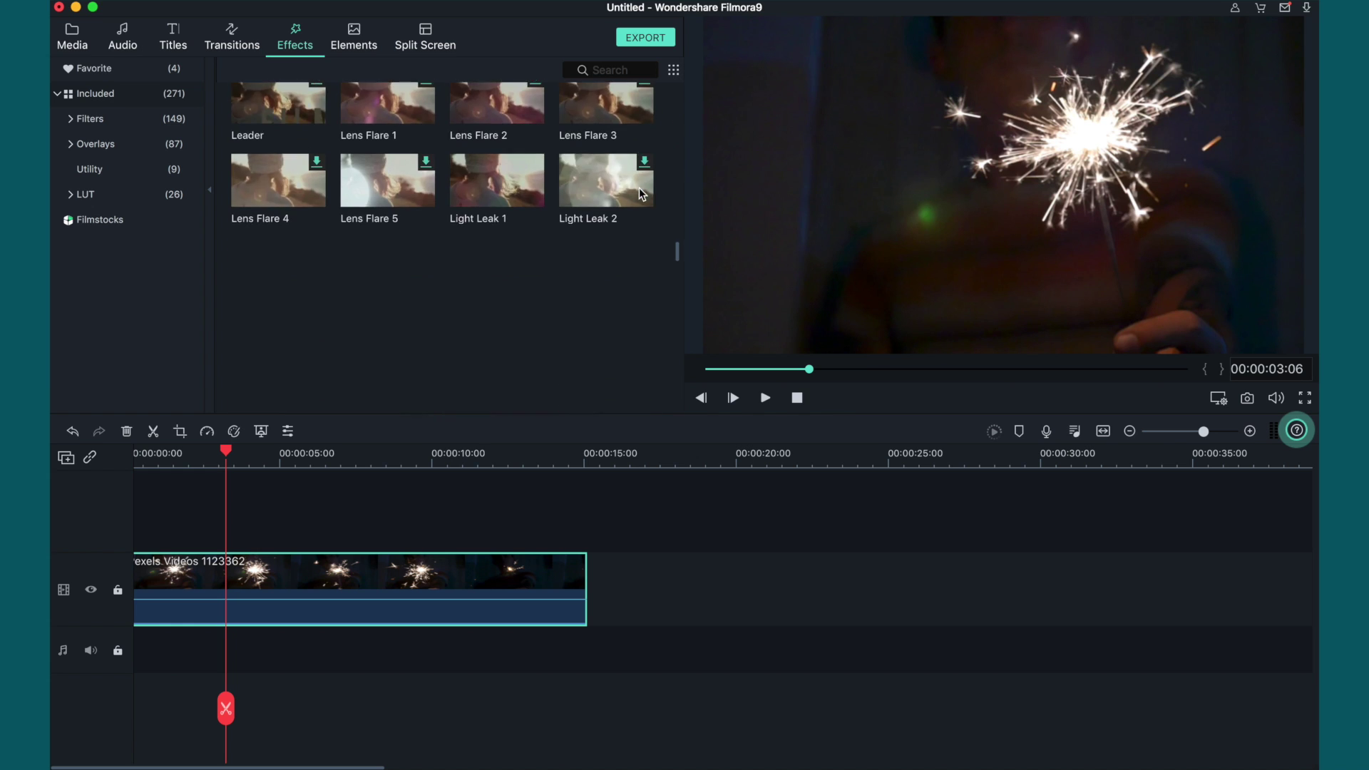
scroll(639, 187, "down", 10)
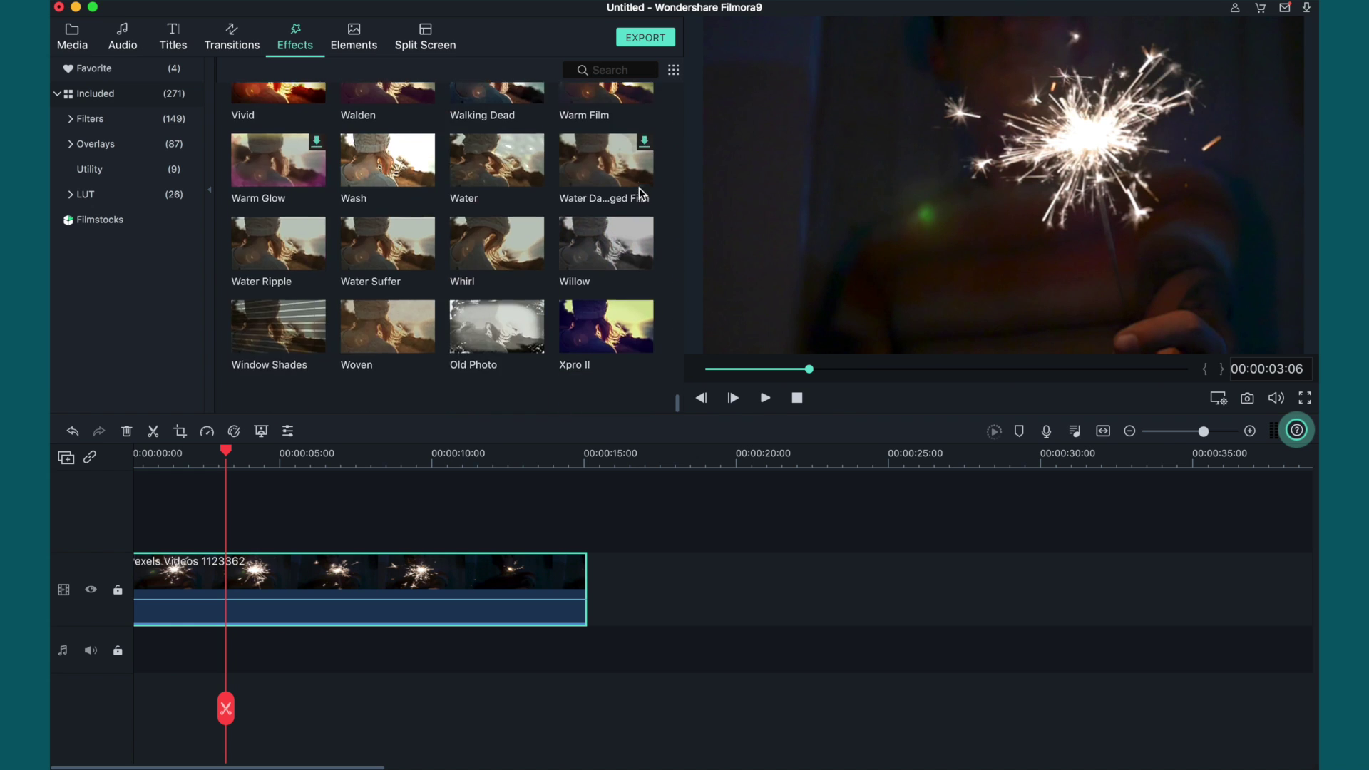
scroll(639, 187, "up", 8)
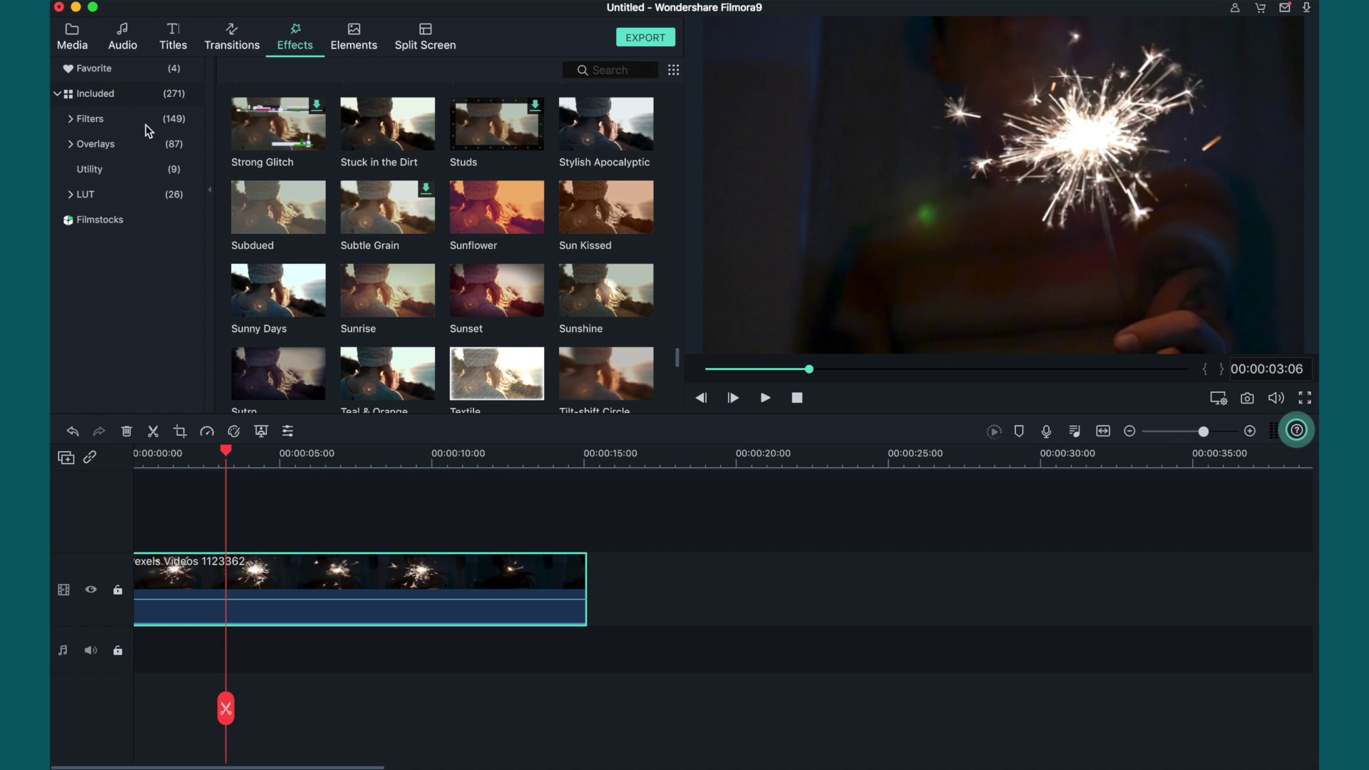
Step: Browse the Filters, Overlays and Utility effect categories
left_click(145, 126)
scroll(456, 194, "down", 10)
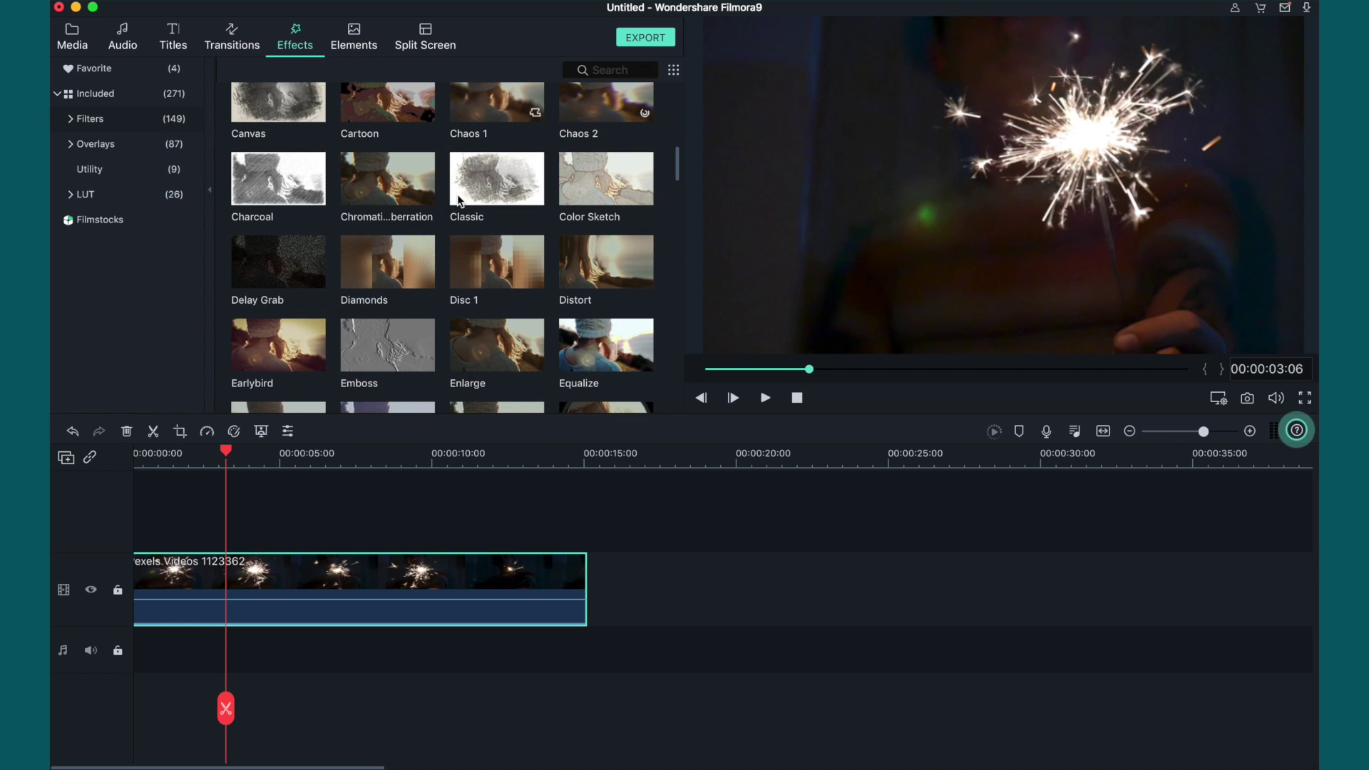
scroll(457, 194, "down", 10)
left_click(116, 144)
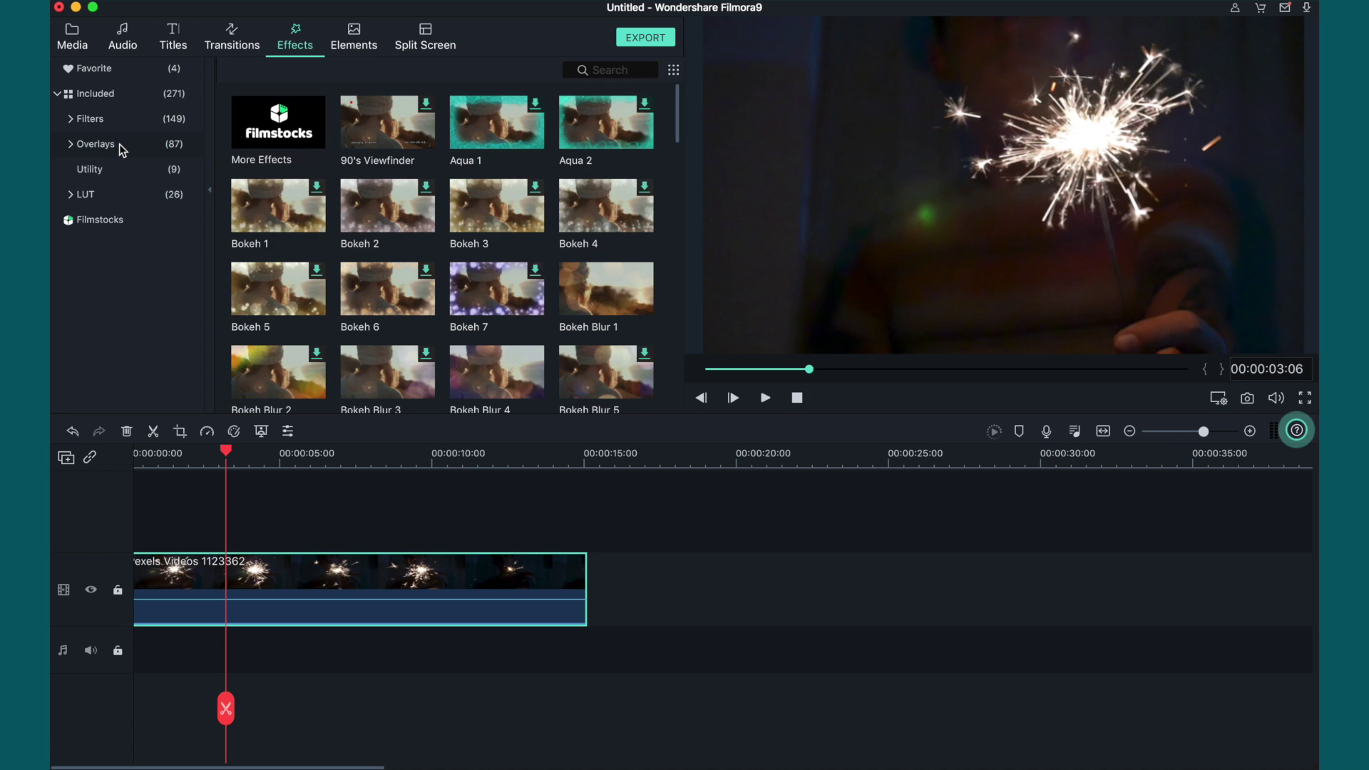
scroll(499, 220, "down", 10)
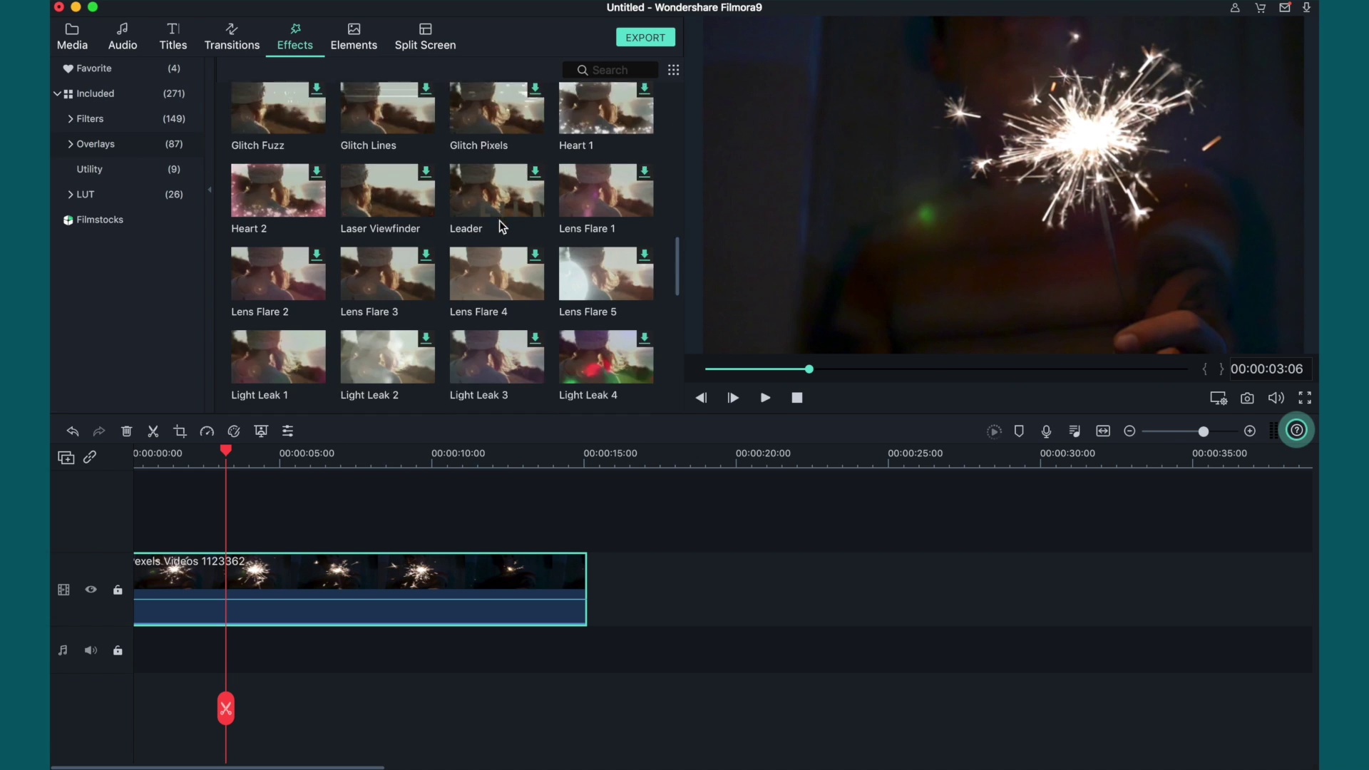
scroll(499, 220, "down", 5)
scroll(499, 220, "up", 15)
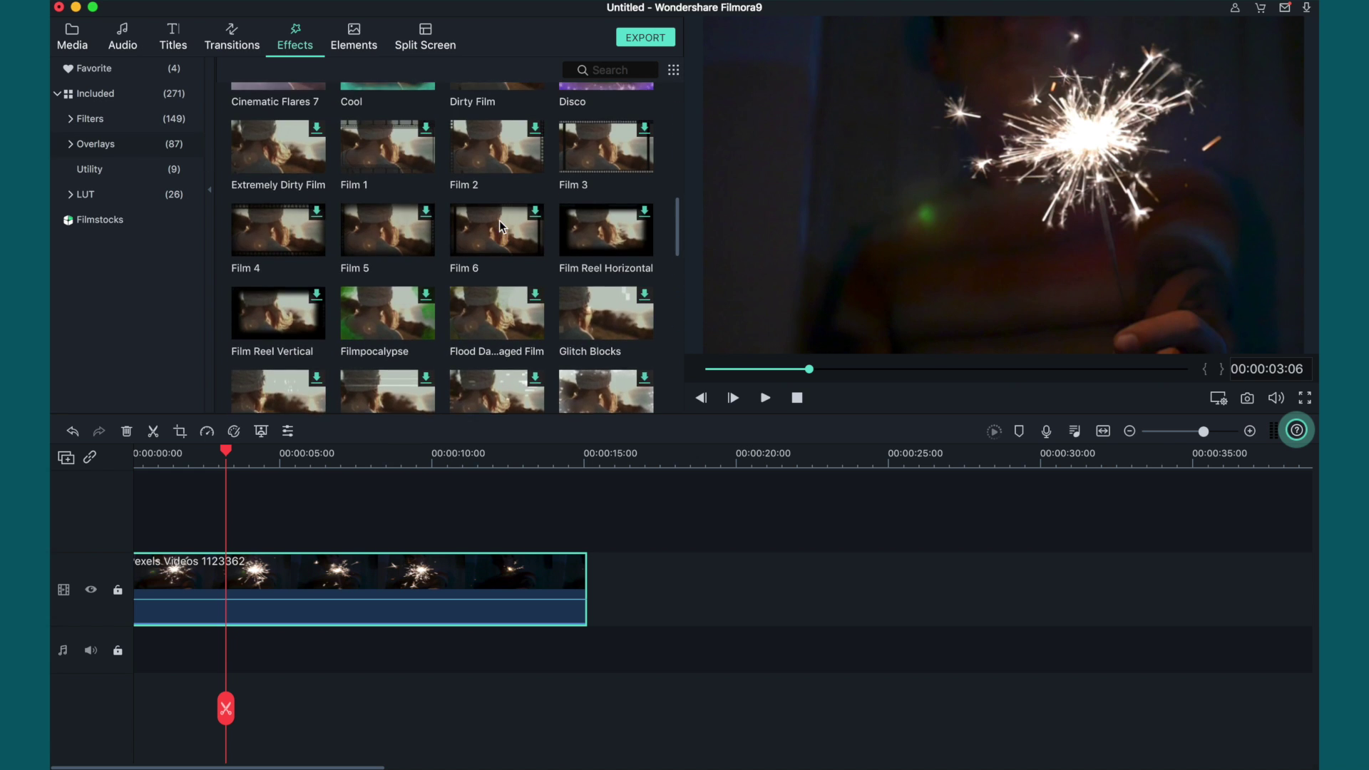
scroll(499, 220, "up", 1)
scroll(446, 260, "down", 10)
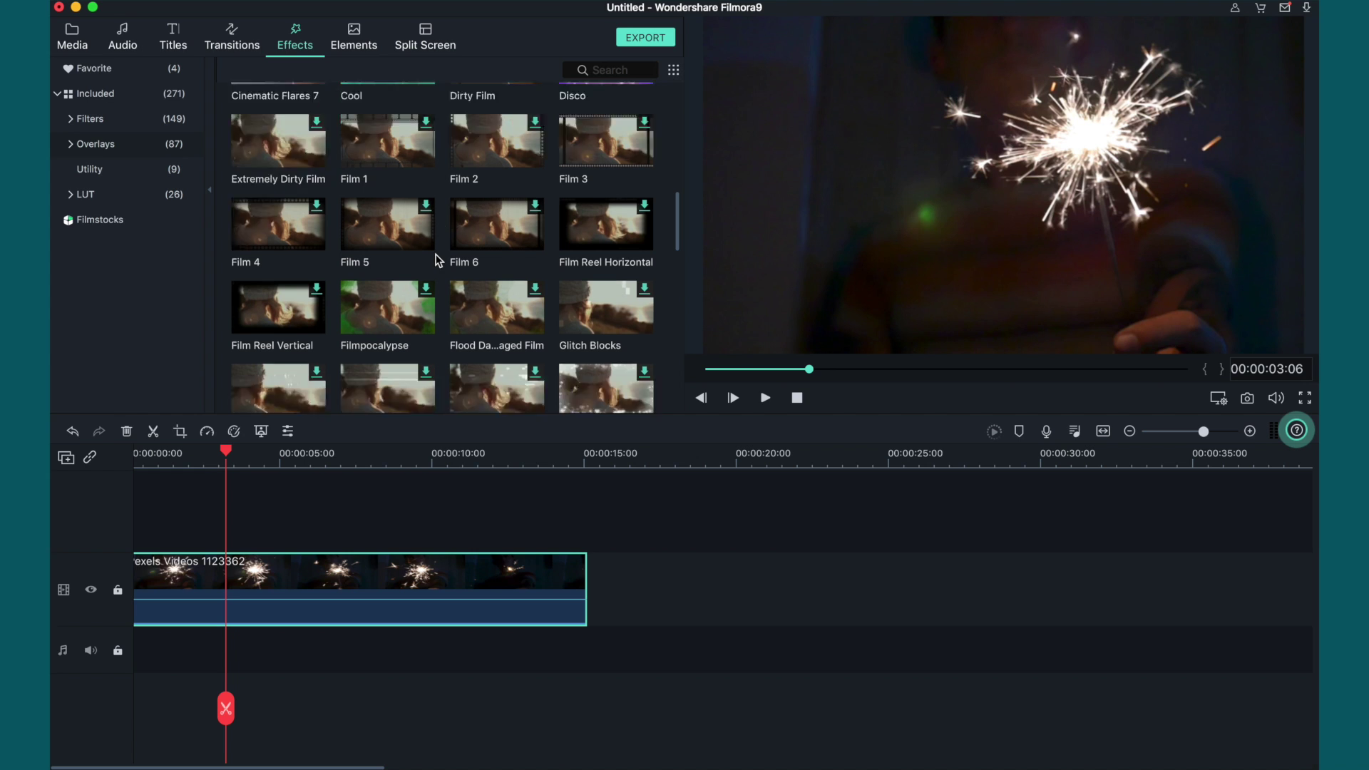
left_click(141, 169)
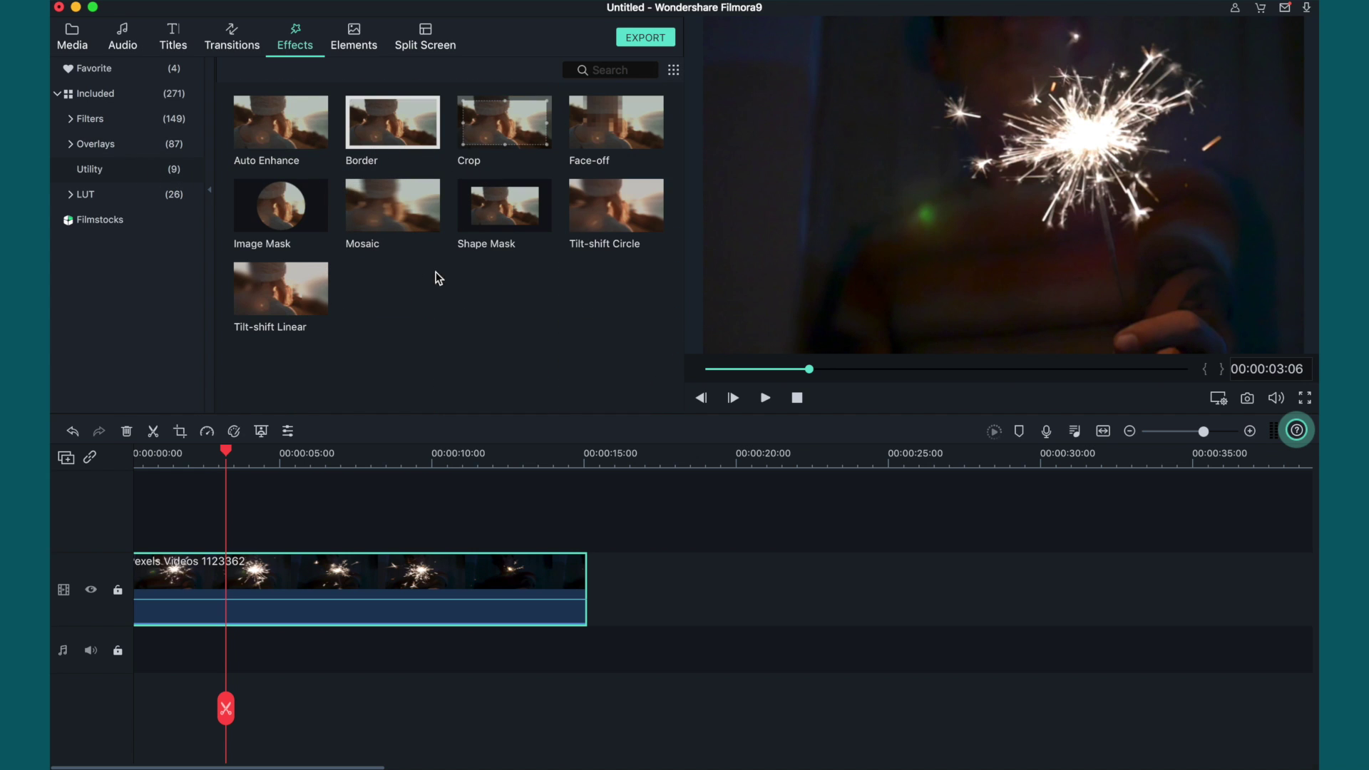
Step: Show the LUT category and scroll down to the Teal & Orange preset
left_click(132, 194)
scroll(452, 217, "down", 5)
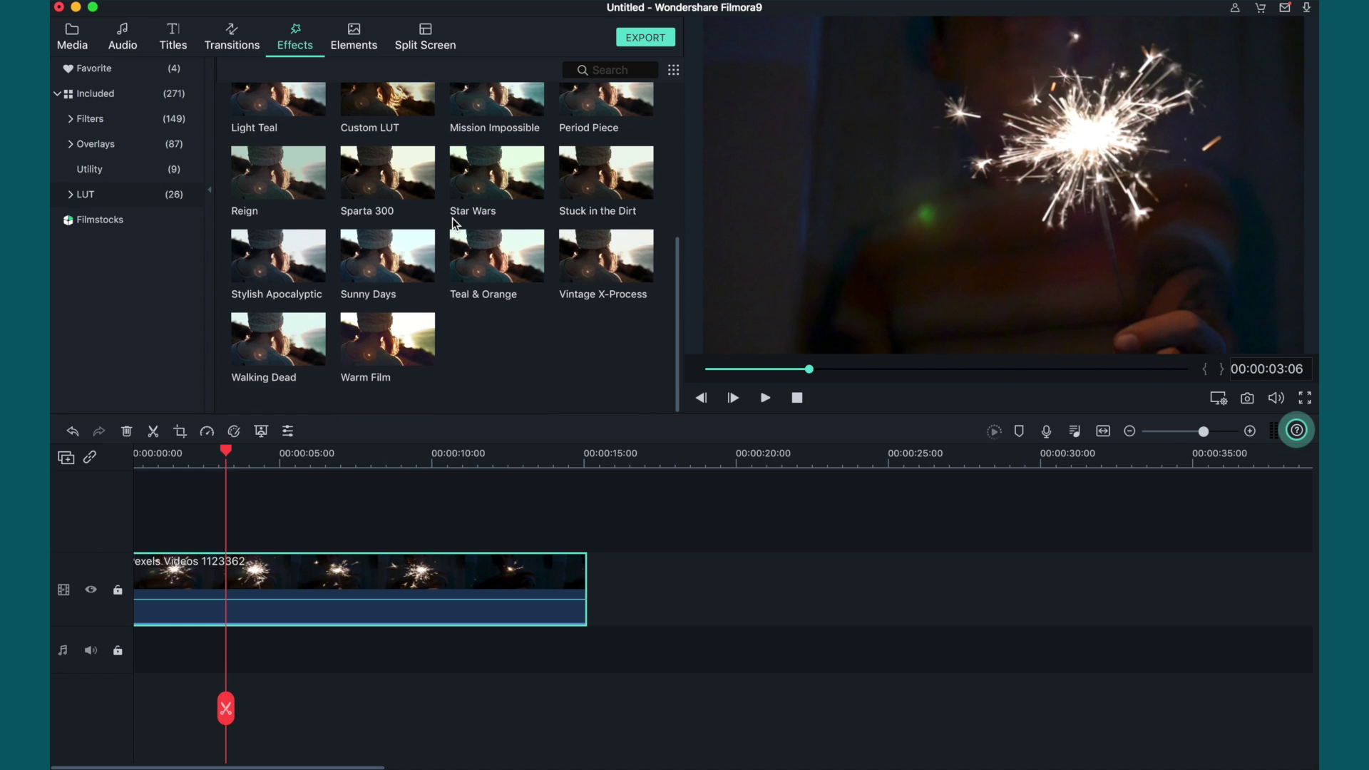
scroll(527, 194, "up", 5)
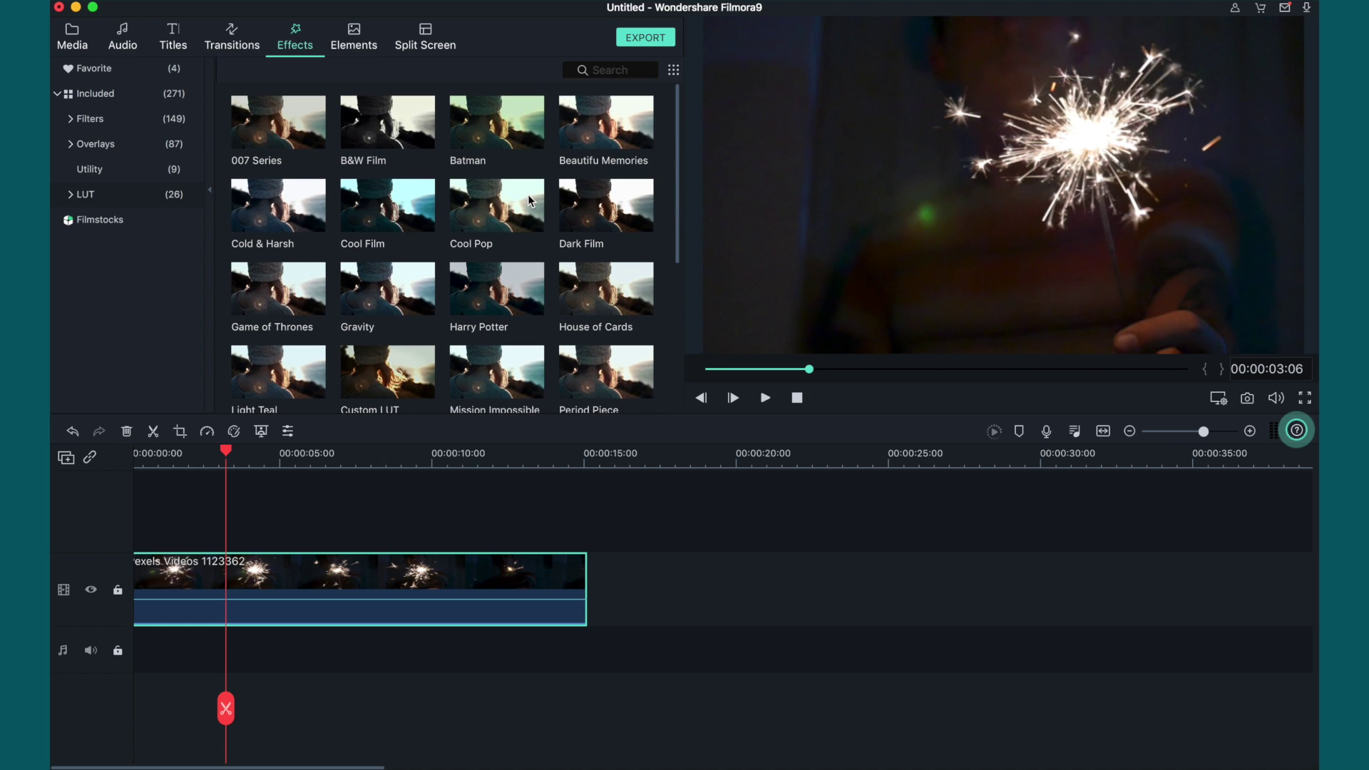
scroll(527, 194, "down", 3)
scroll(527, 194, "down", 1)
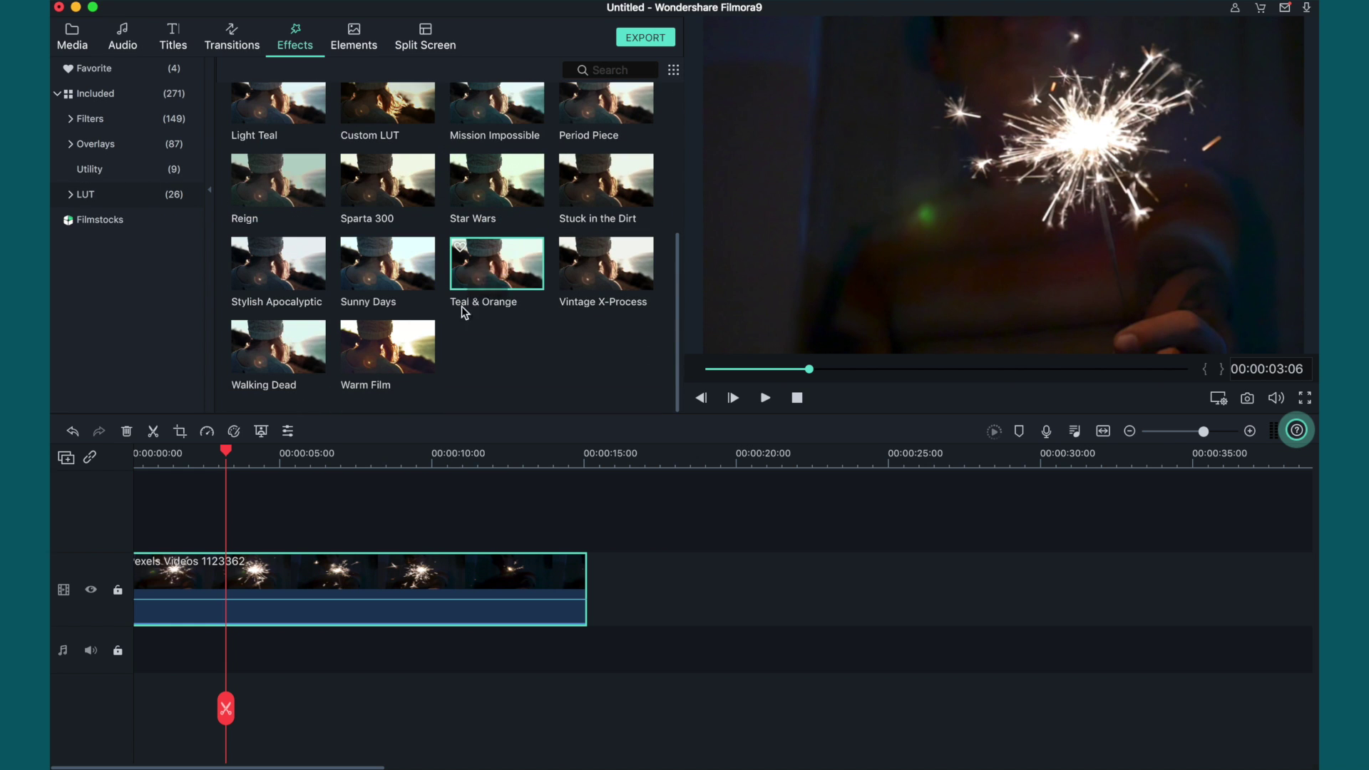
Step: Apply Teal & Orange, then Chromatic Aberration from Favorite, to the sparkler clip
left_click_drag(314, 547, 285, 563)
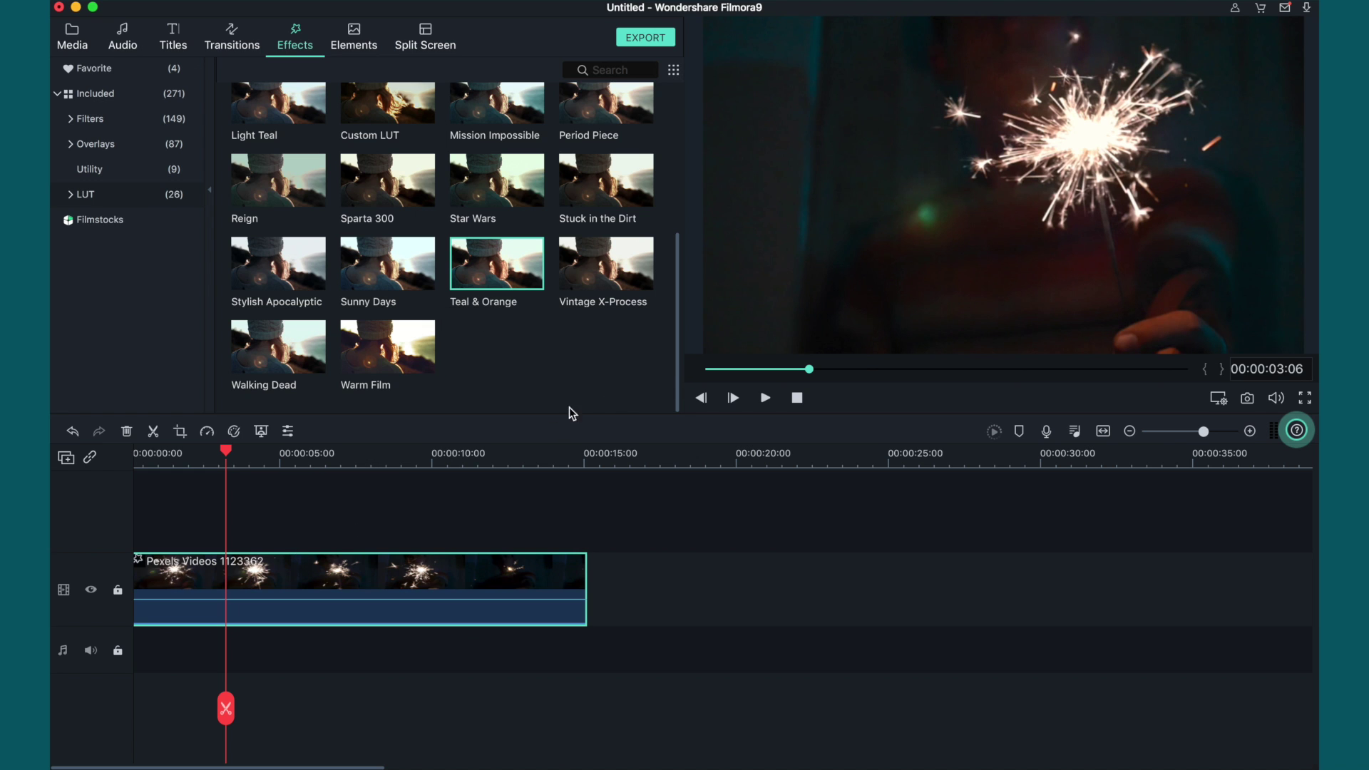
left_click(765, 397)
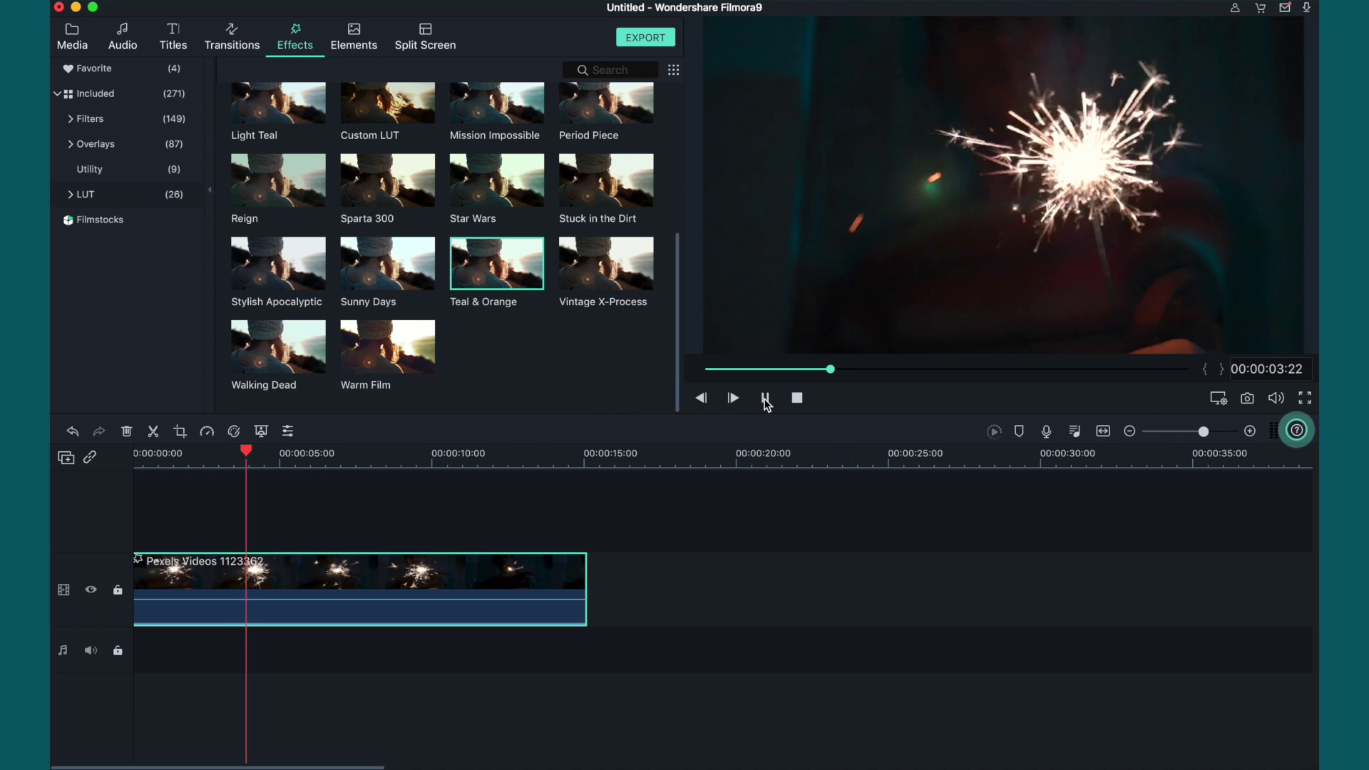
left_click(116, 221)
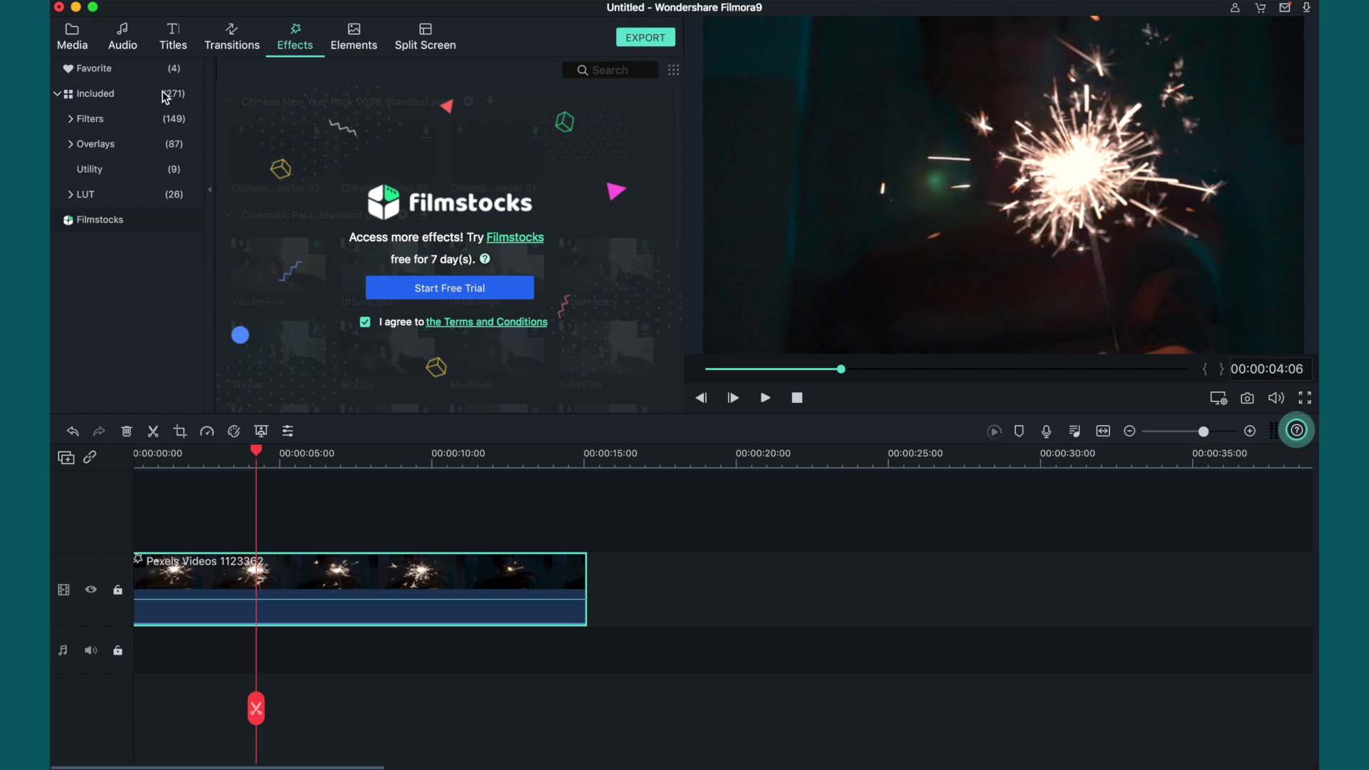
left_click(138, 69)
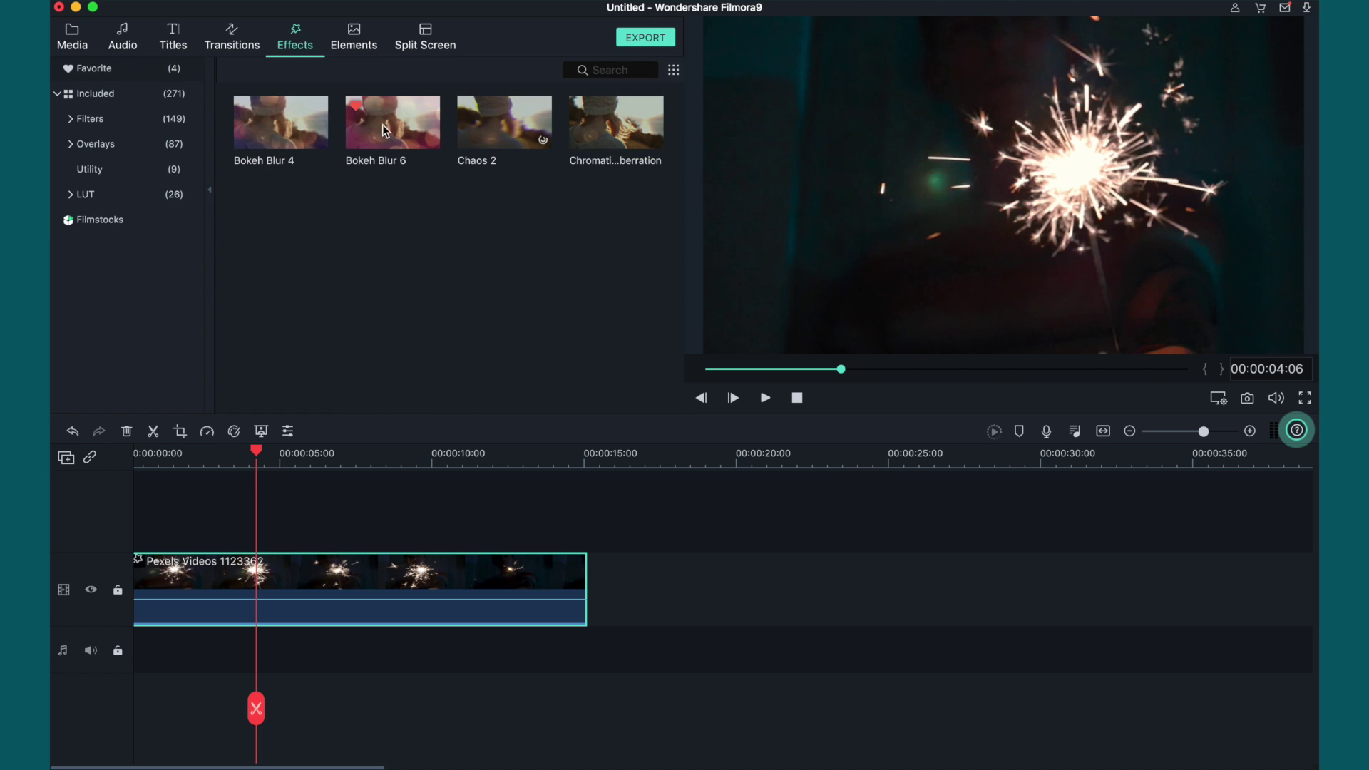
scroll(315, 502, "left", 1)
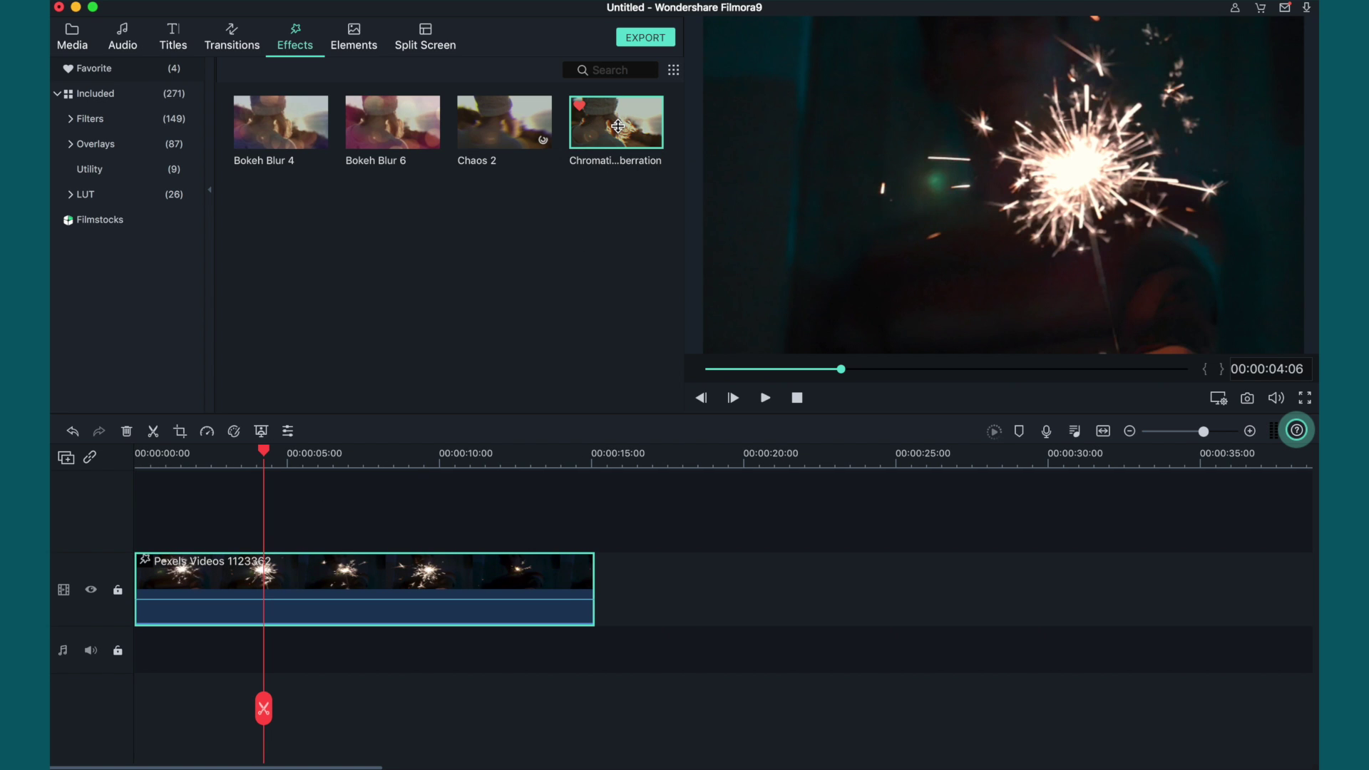
left_click_drag(528, 305, 360, 574)
Step: Rewind to the clip's start and play the glitch-effect preview, pausing once before stopping
left_click_drag(268, 452, 136, 451)
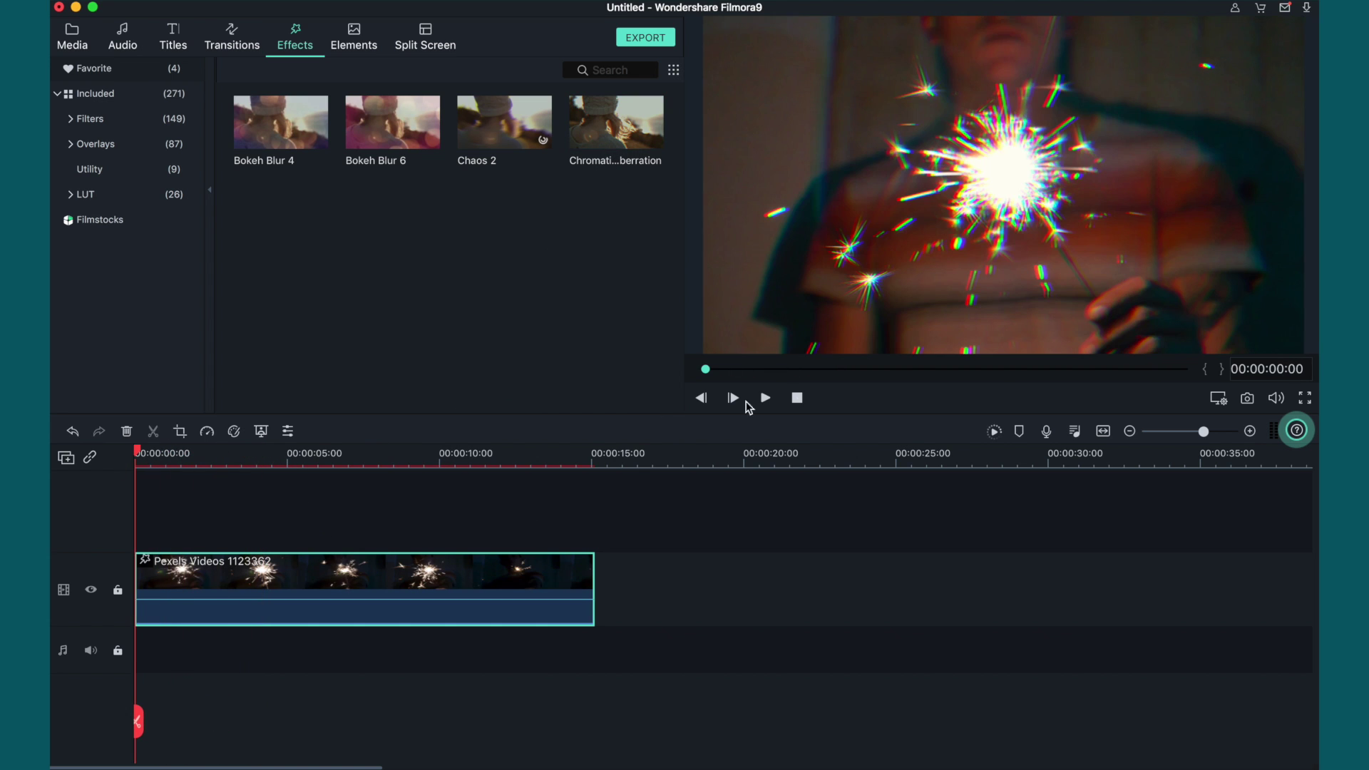
left_click(765, 399)
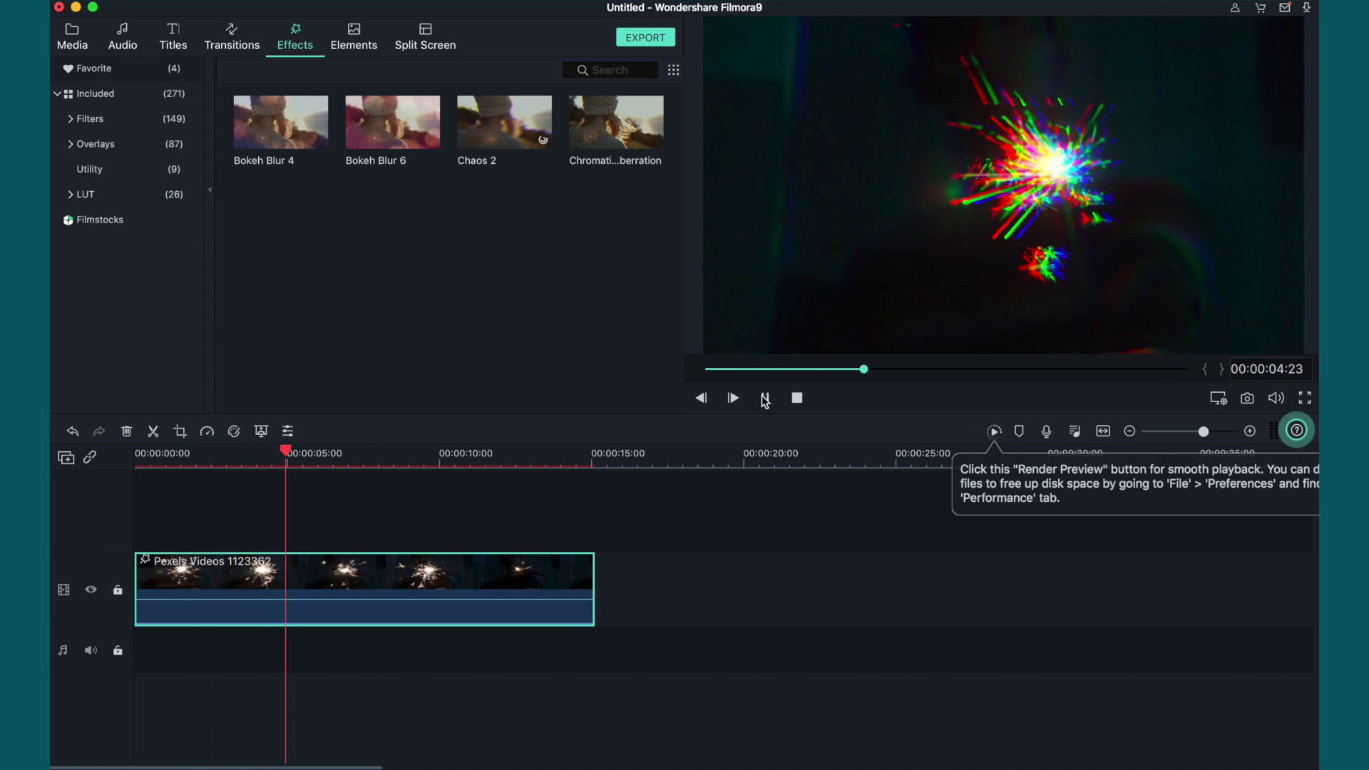
left_click(765, 397)
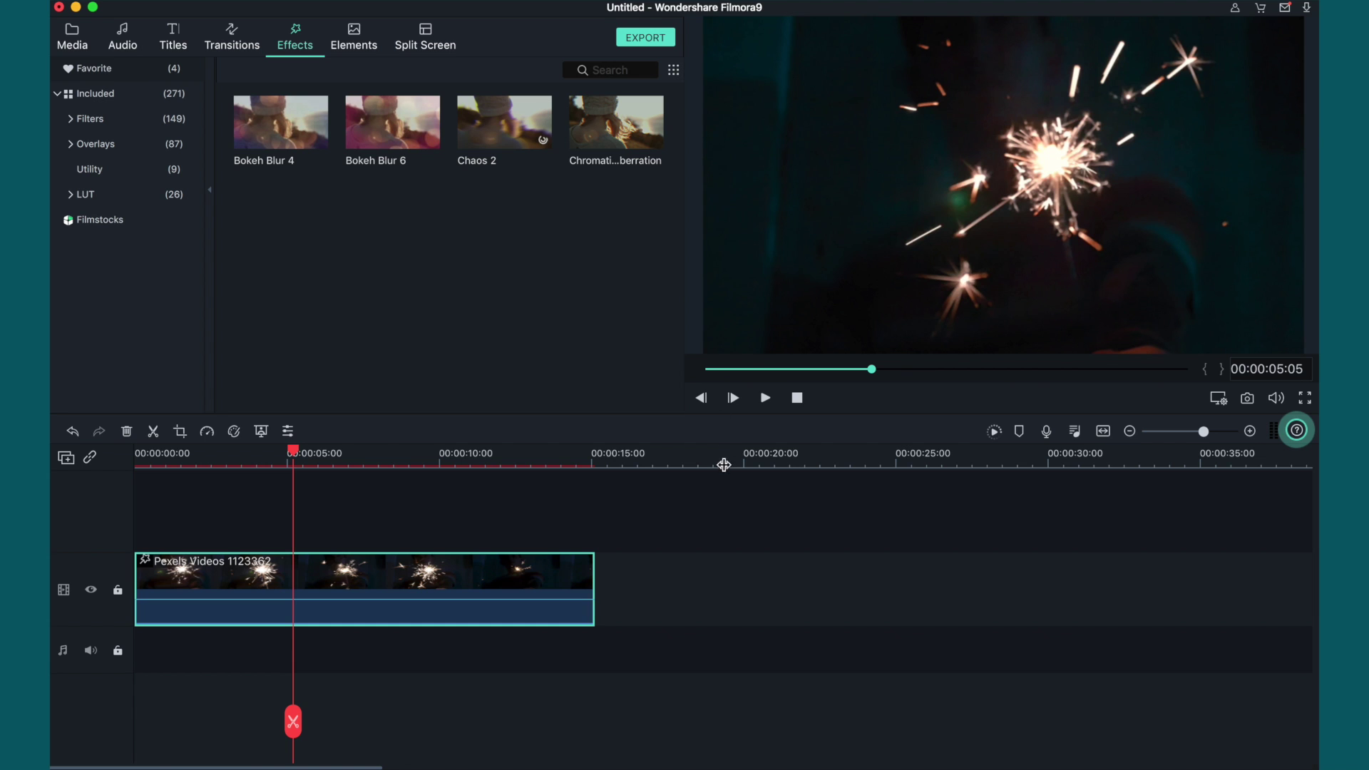
left_click(765, 398)
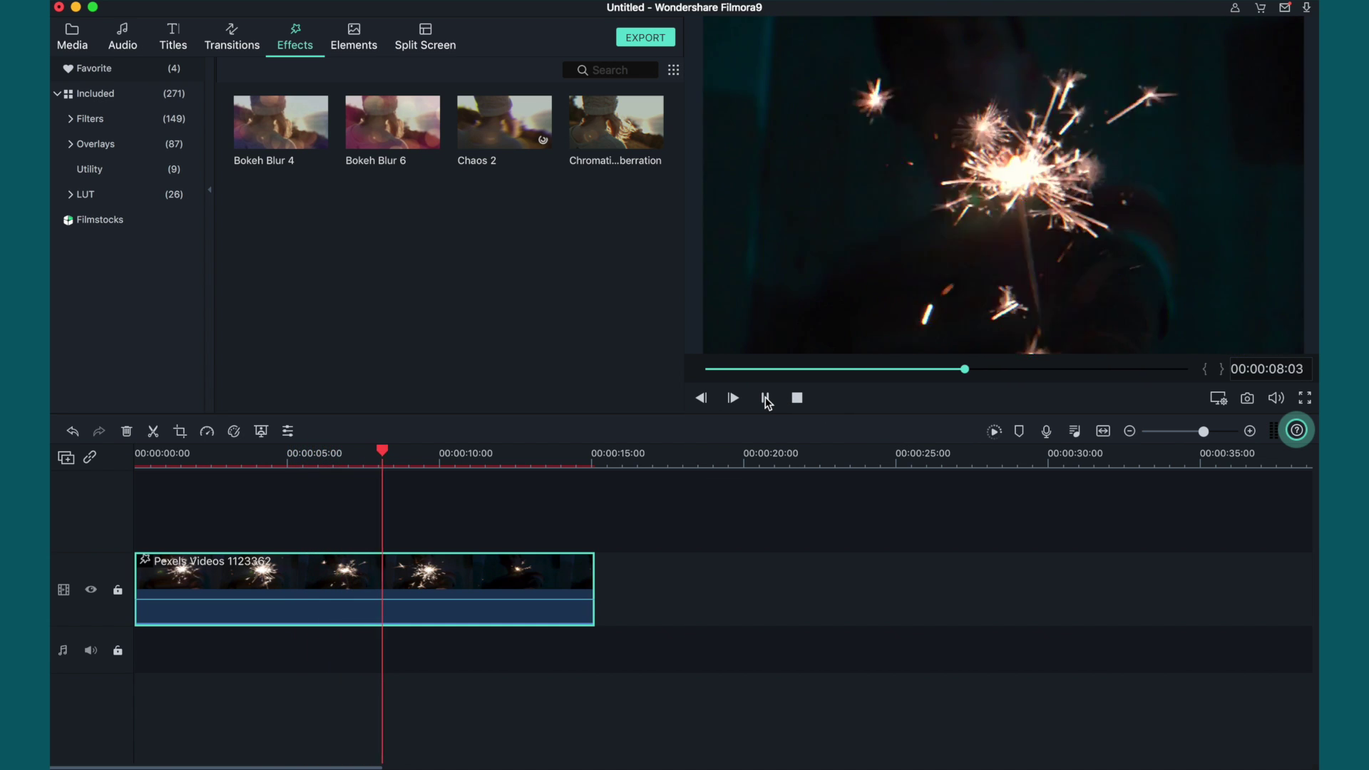
left_click(765, 398)
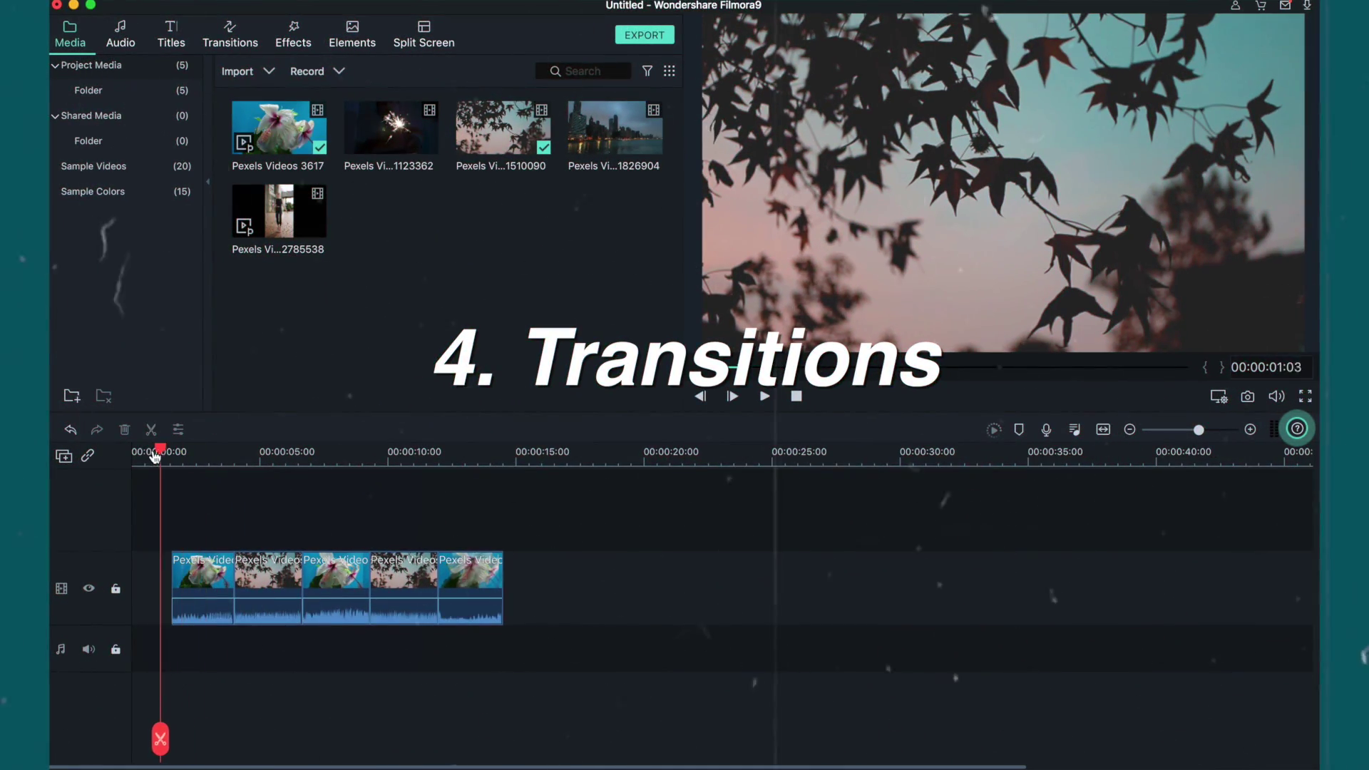
Step: Open the Transitions library and scroll through its 214 transitions, past Fade, Linear 12 and Whirl 2
mouse_move(159, 453)
left_mouse_down()
mouse_move(501, 478)
mouse_move(168, 457)
left_mouse_up()
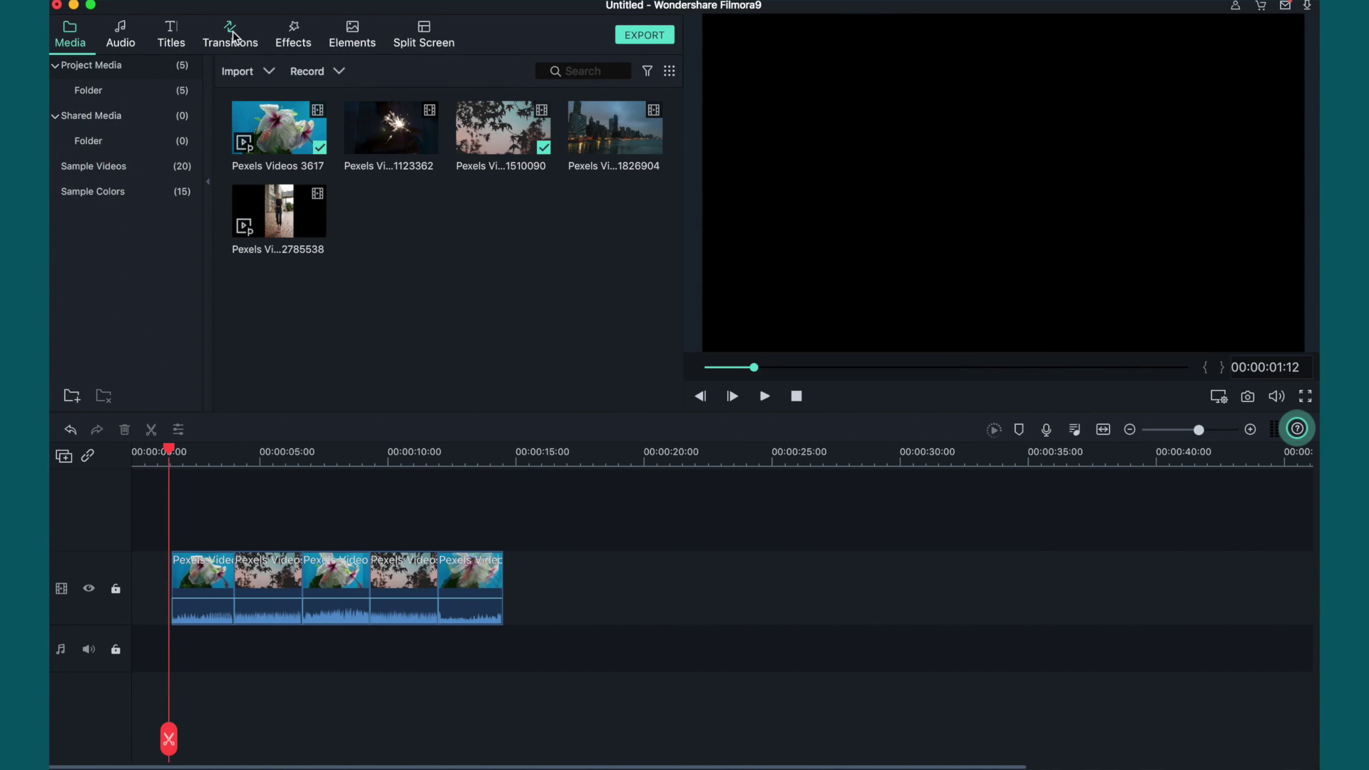
left_click(237, 47)
scroll(572, 210, "down", 10)
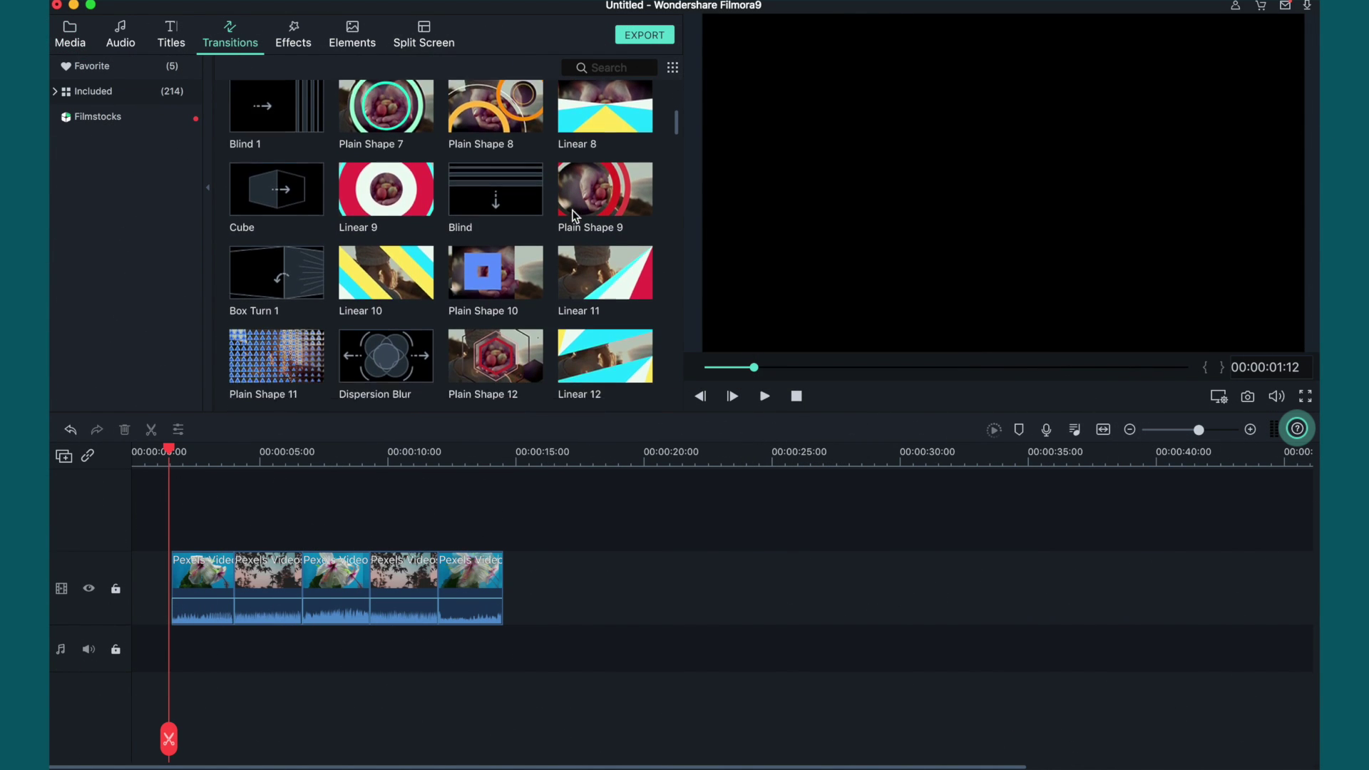
scroll(572, 209, "down", 14)
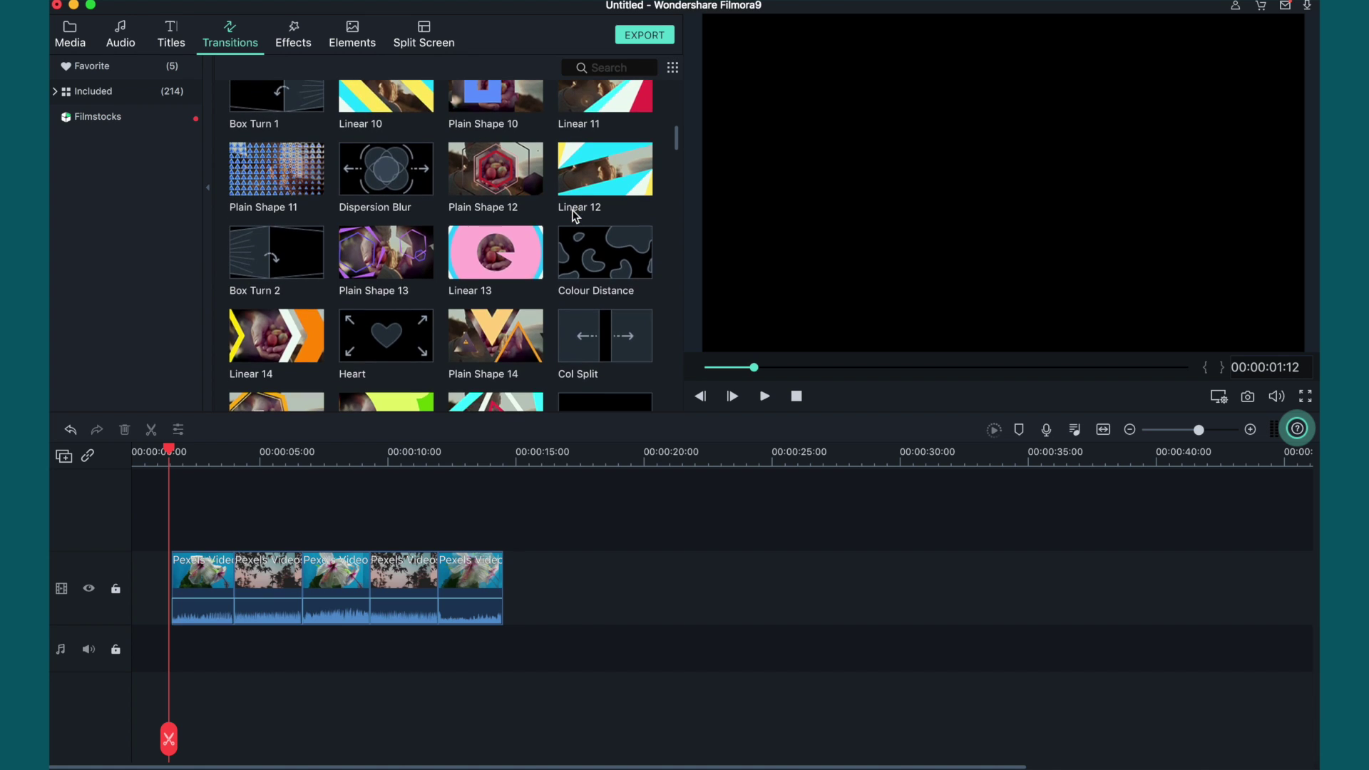
scroll(572, 209, "down", 15)
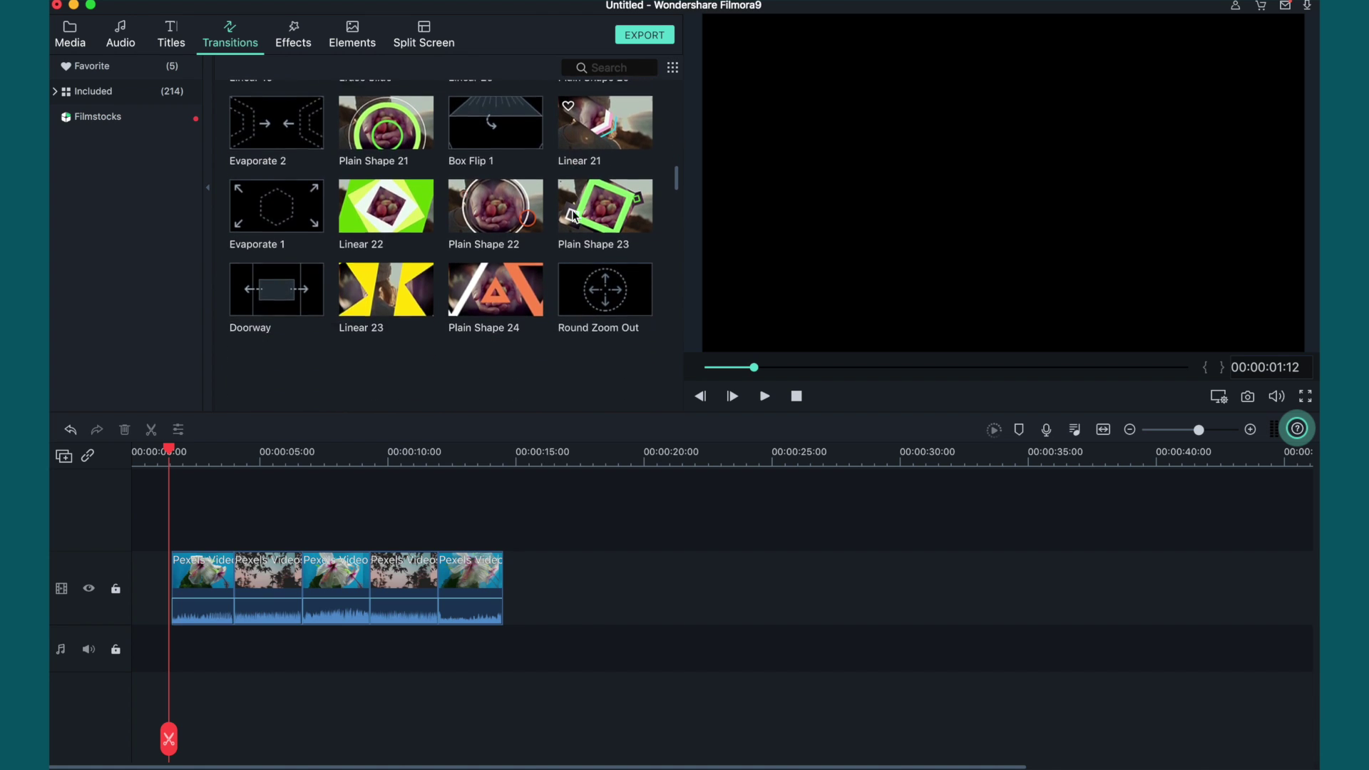
scroll(593, 227, "down", 15)
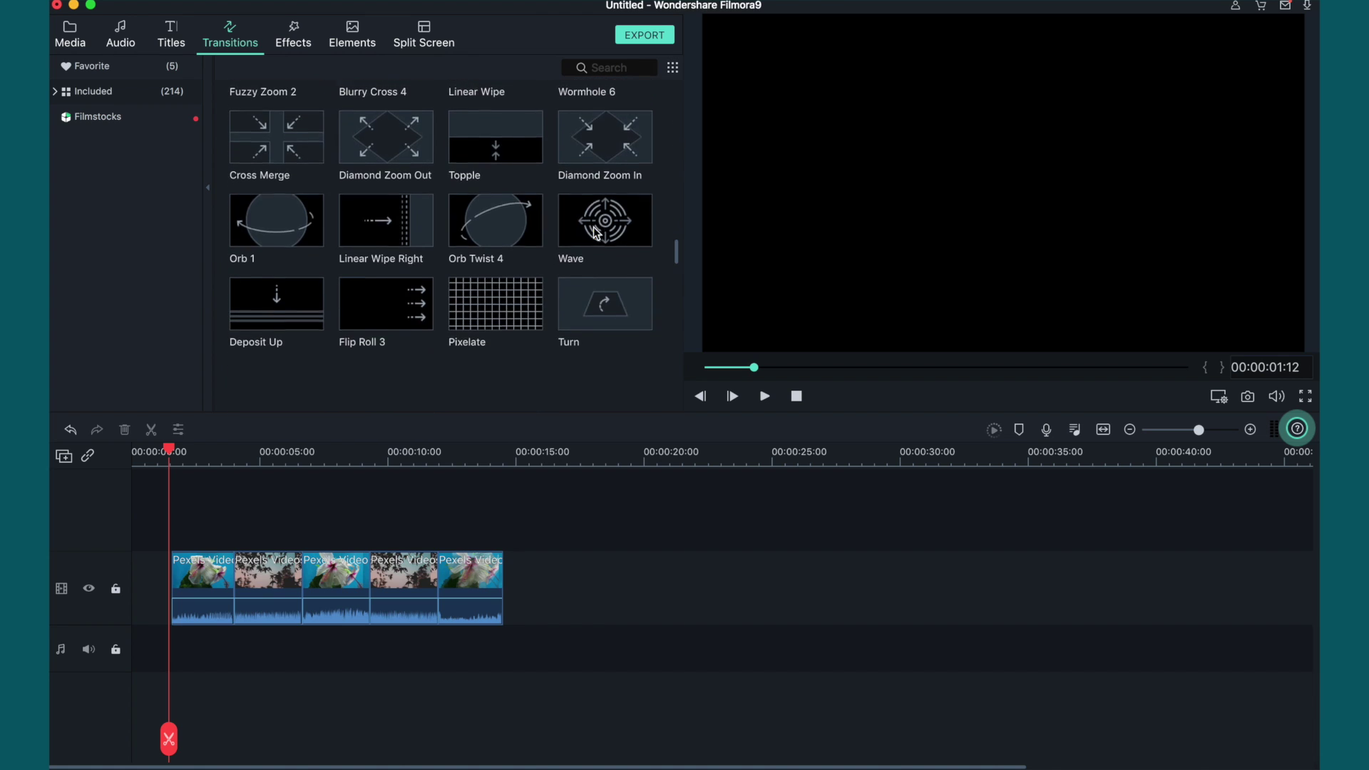
scroll(592, 226, "down", 15)
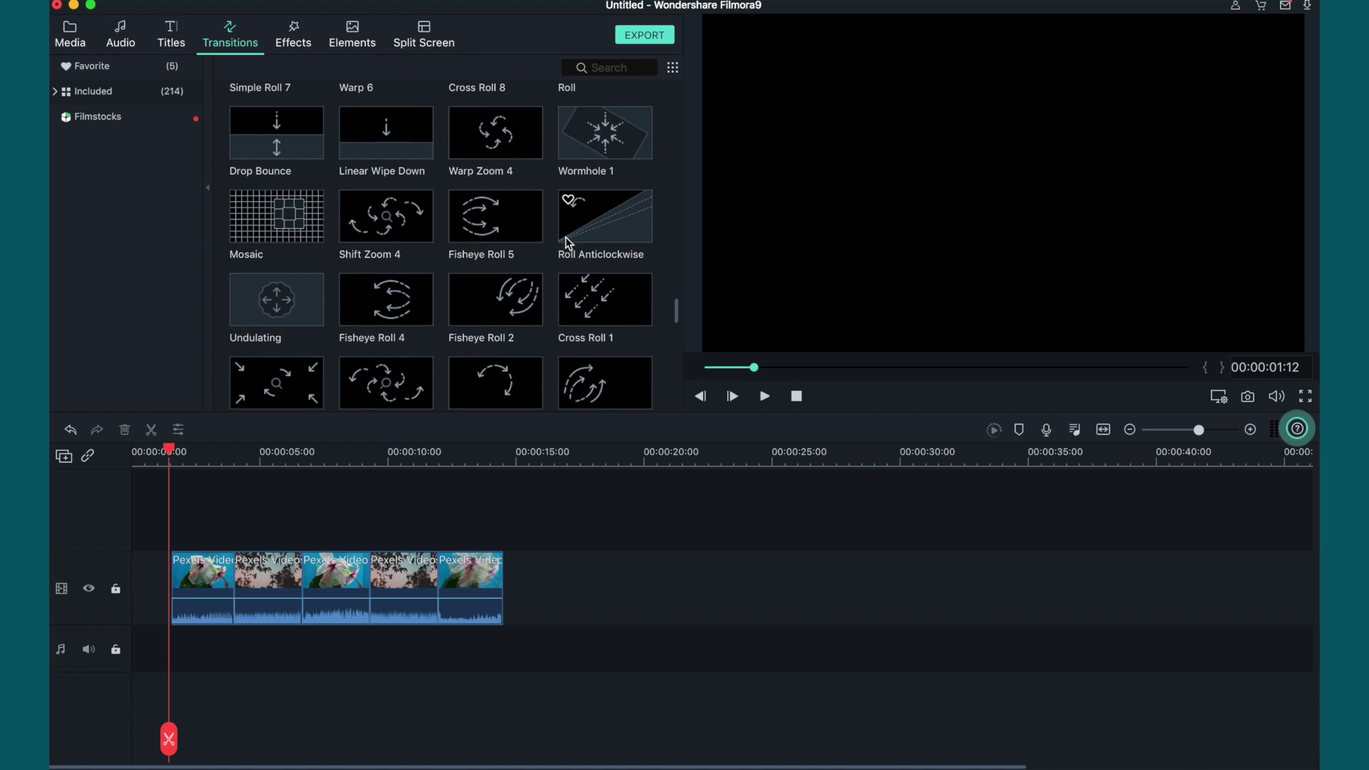
scroll(569, 237, "down", 8)
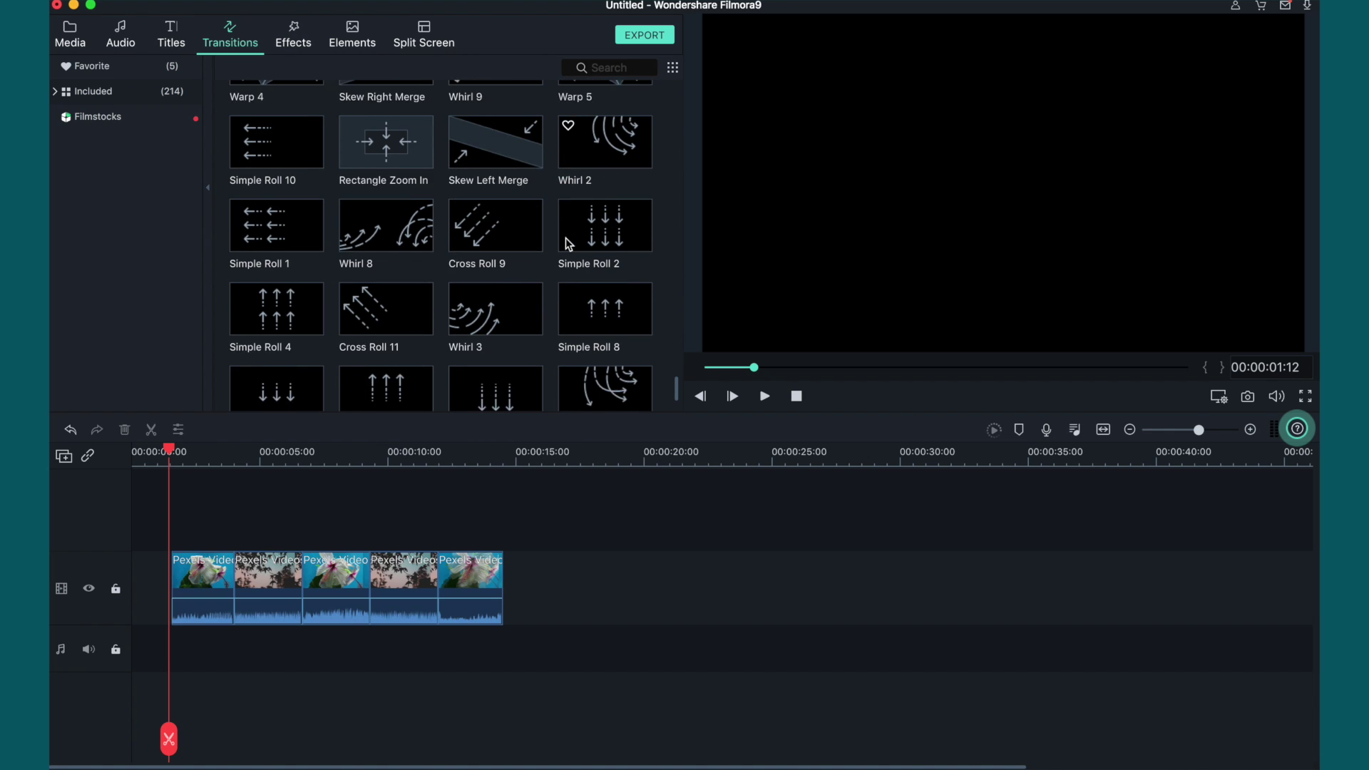
Step: From Favorite, place Plain Shape 2, Linear 13, Fisheye Roll 2 and Roll Clockwise between the five clips, then play them
left_click(134, 69)
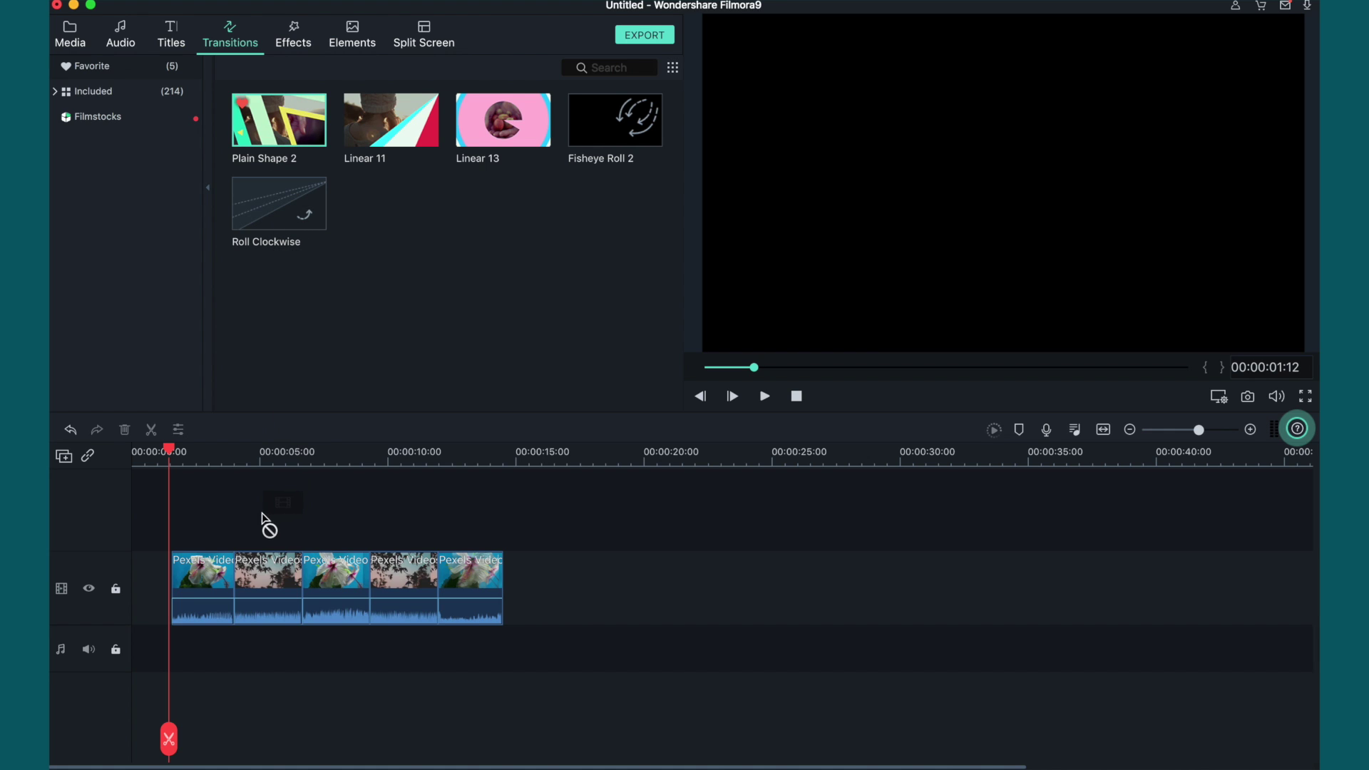
left_click_drag(262, 513, 241, 576)
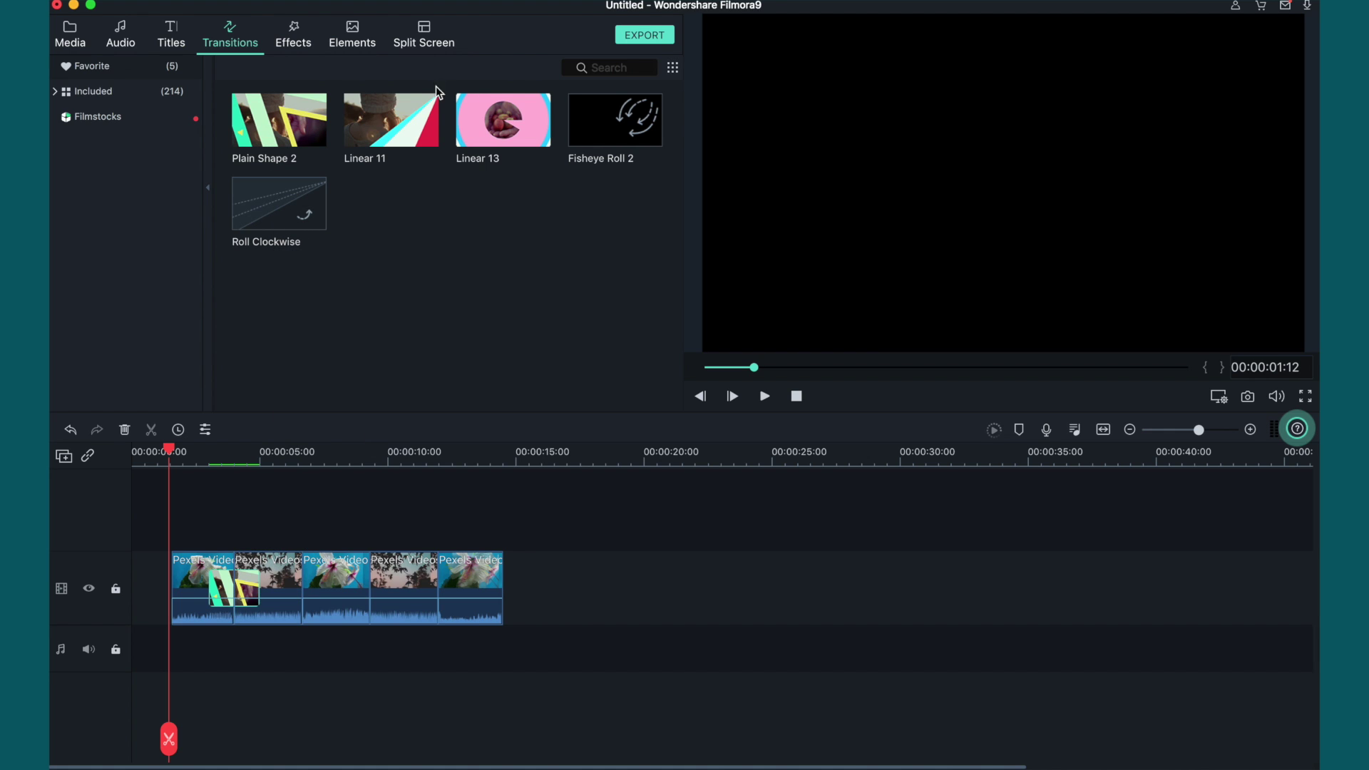
left_click_drag(497, 121, 298, 583)
left_click_drag(592, 114, 368, 578)
left_click_drag(276, 217, 425, 579)
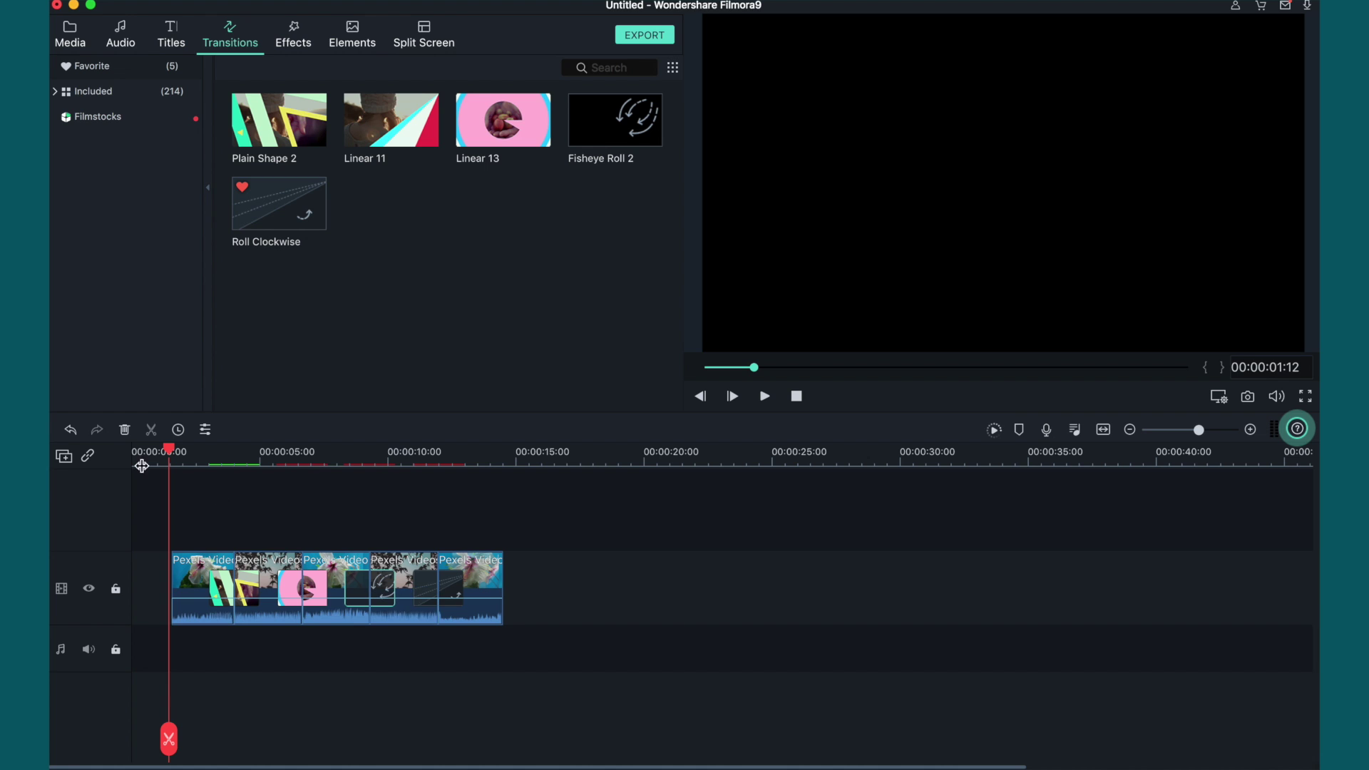
left_click(767, 396)
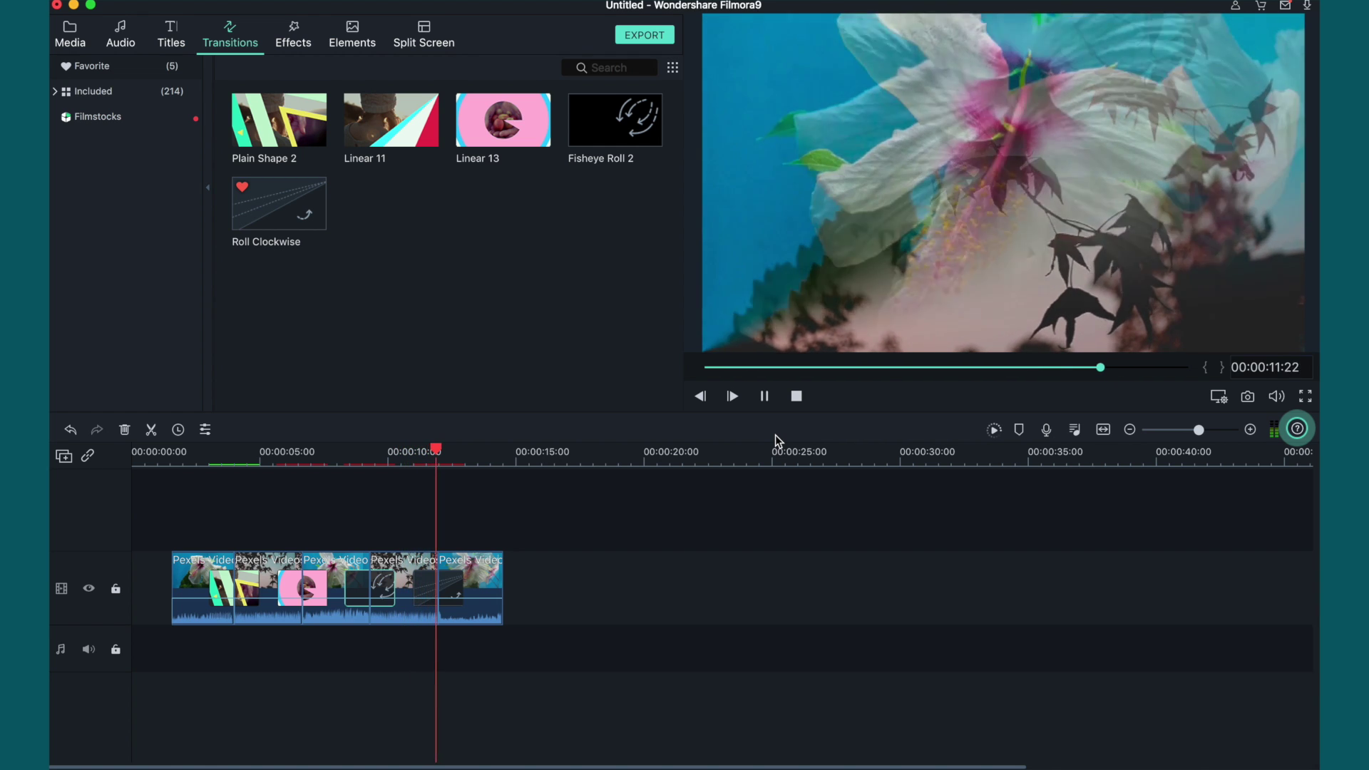
left_click(765, 398)
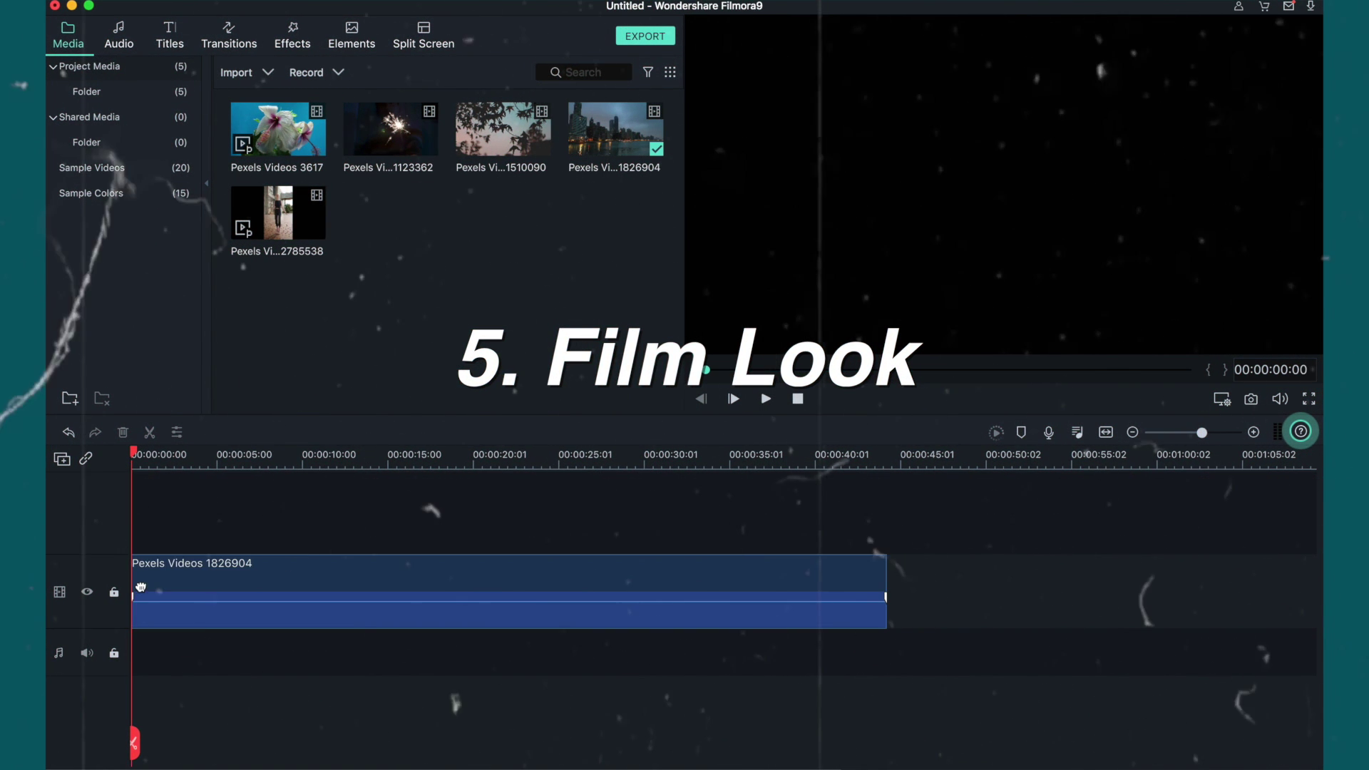
Step: Search the Effects library for 'film'
left_click(293, 35)
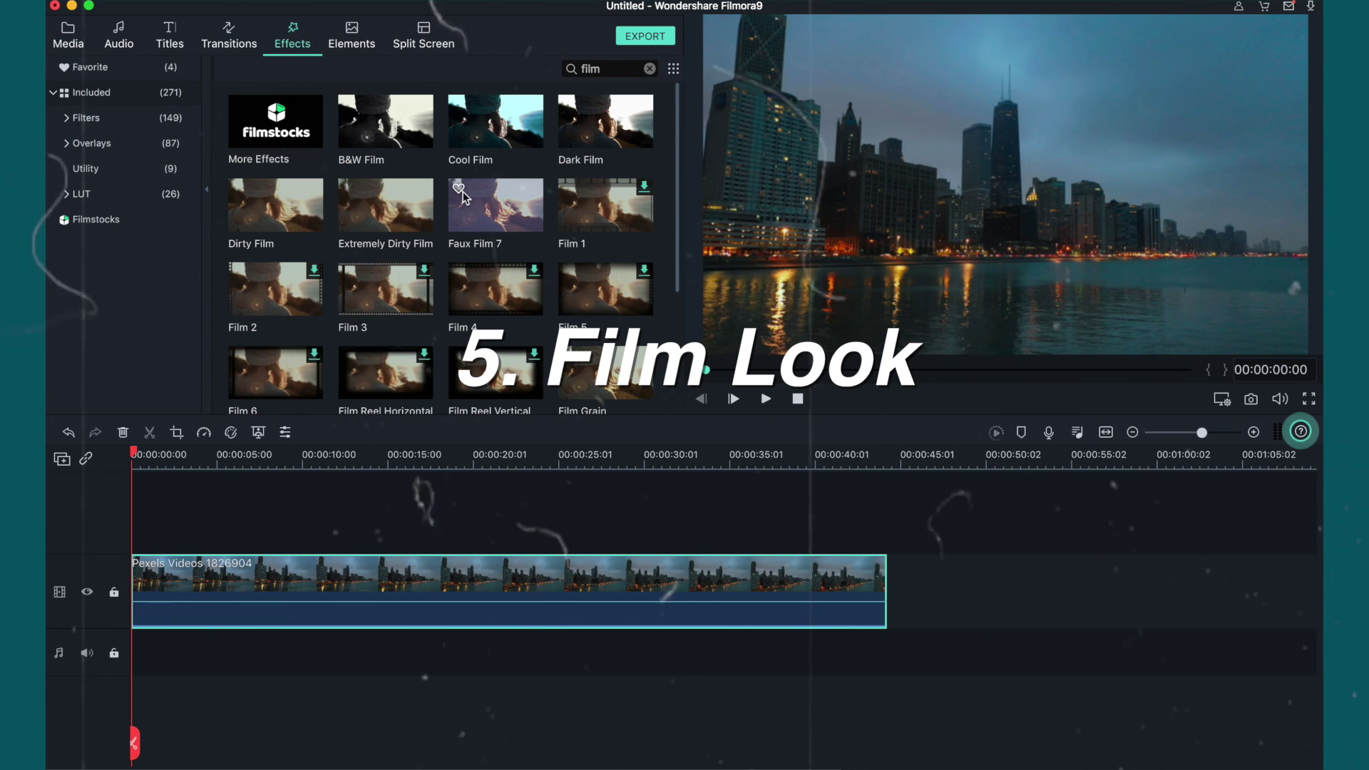
double_click(593, 70)
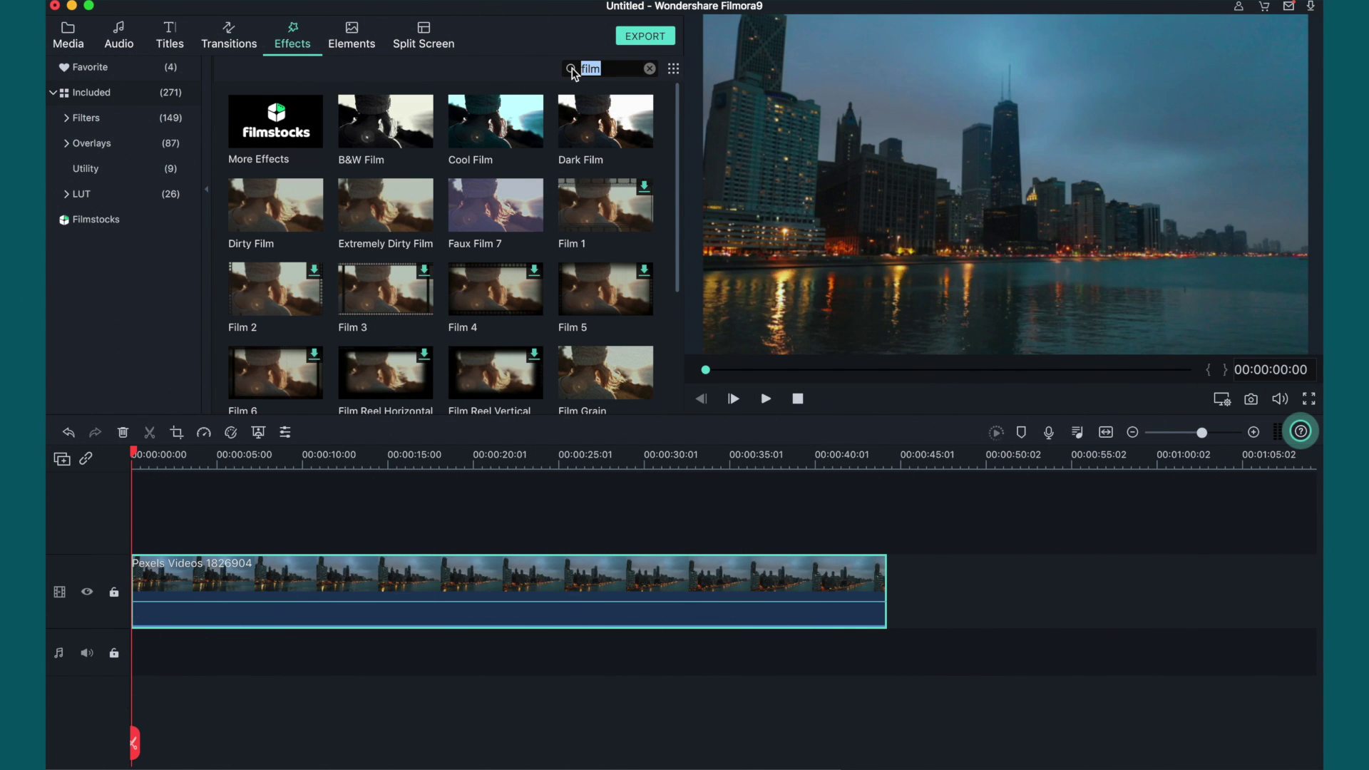
left_click(650, 69)
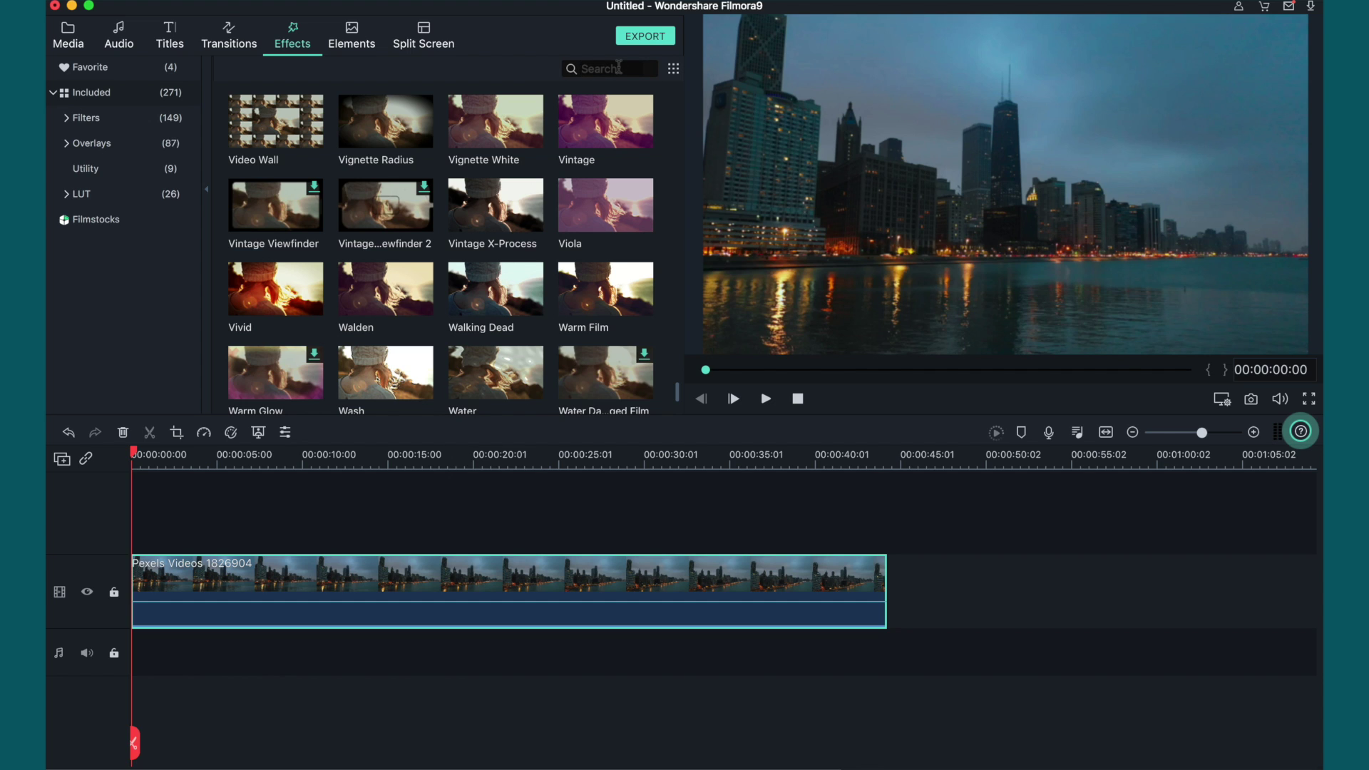
type("ffi")
key("BackSpace")
key("BackSpace")
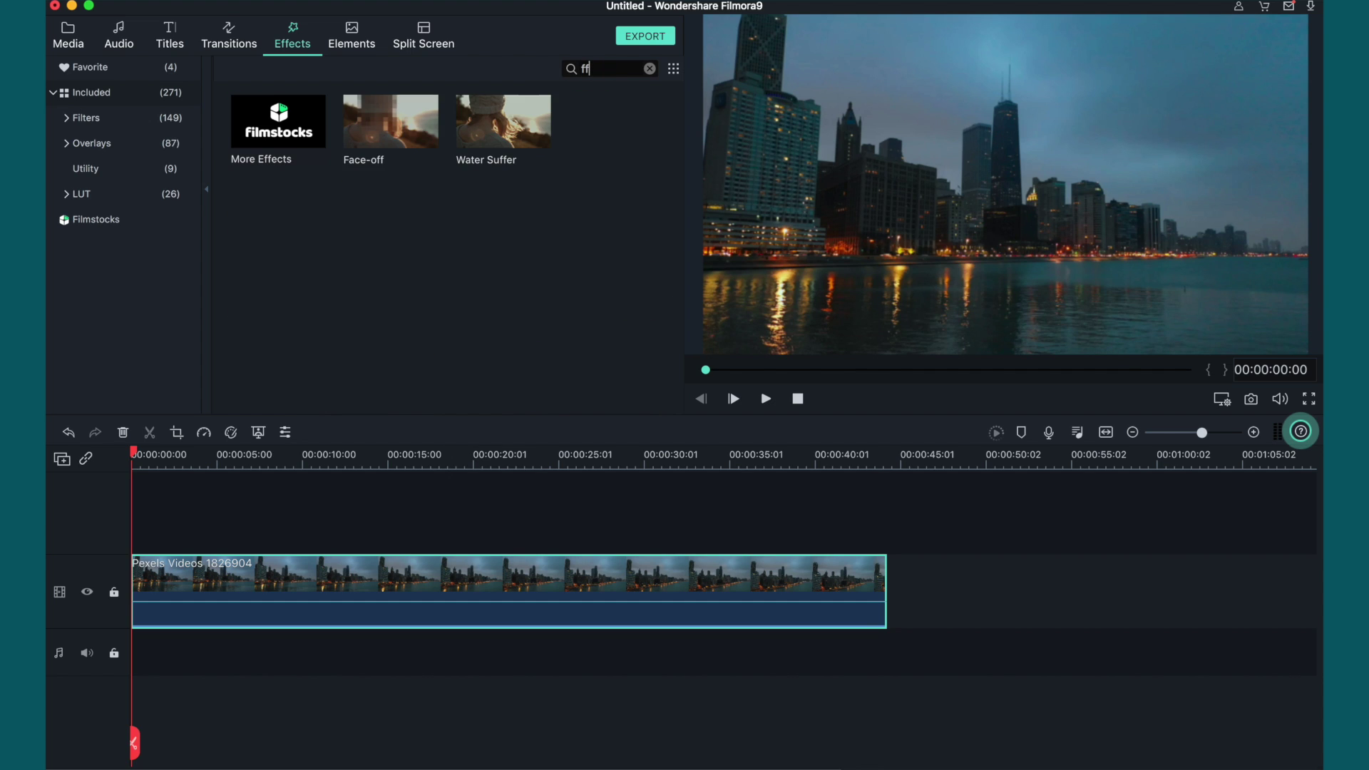
type("ilm")
key("super+a")
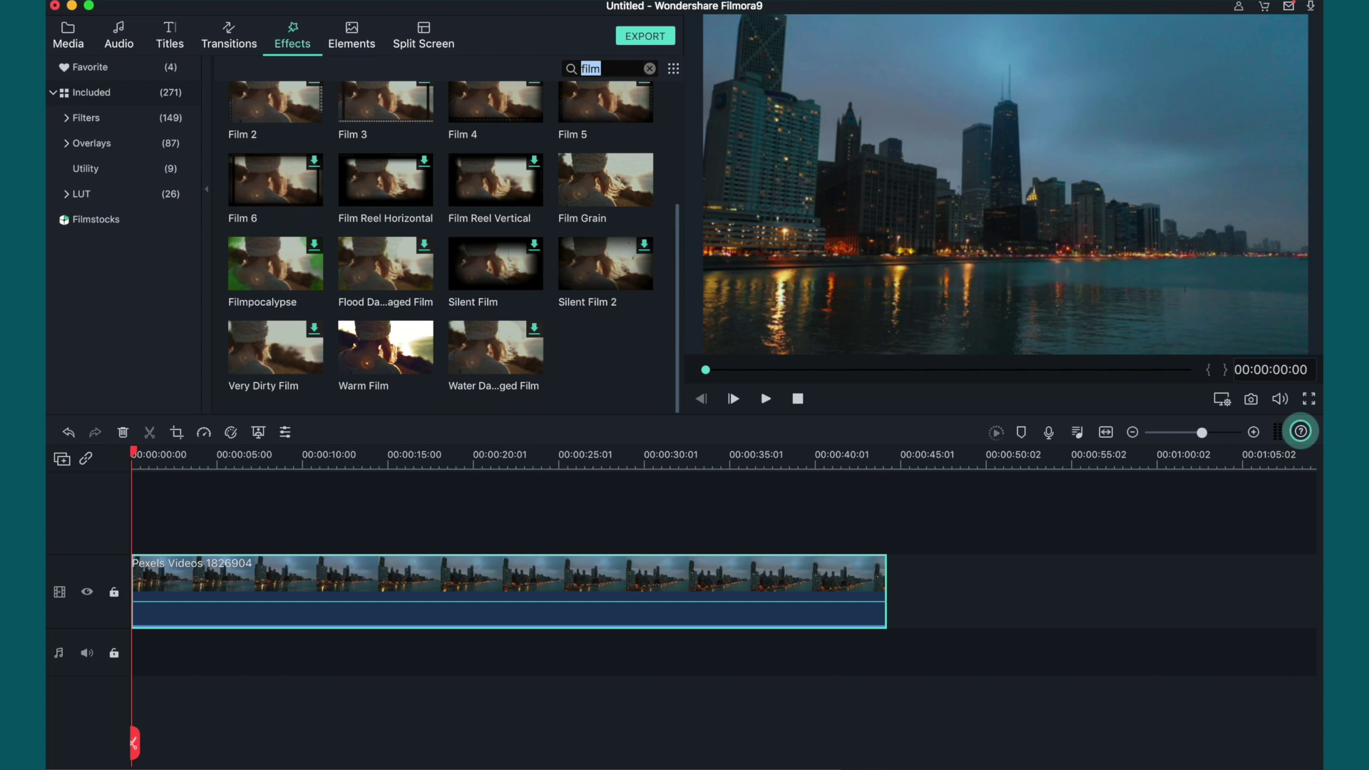
left_click(618, 71)
scroll(594, 102, "up", 5)
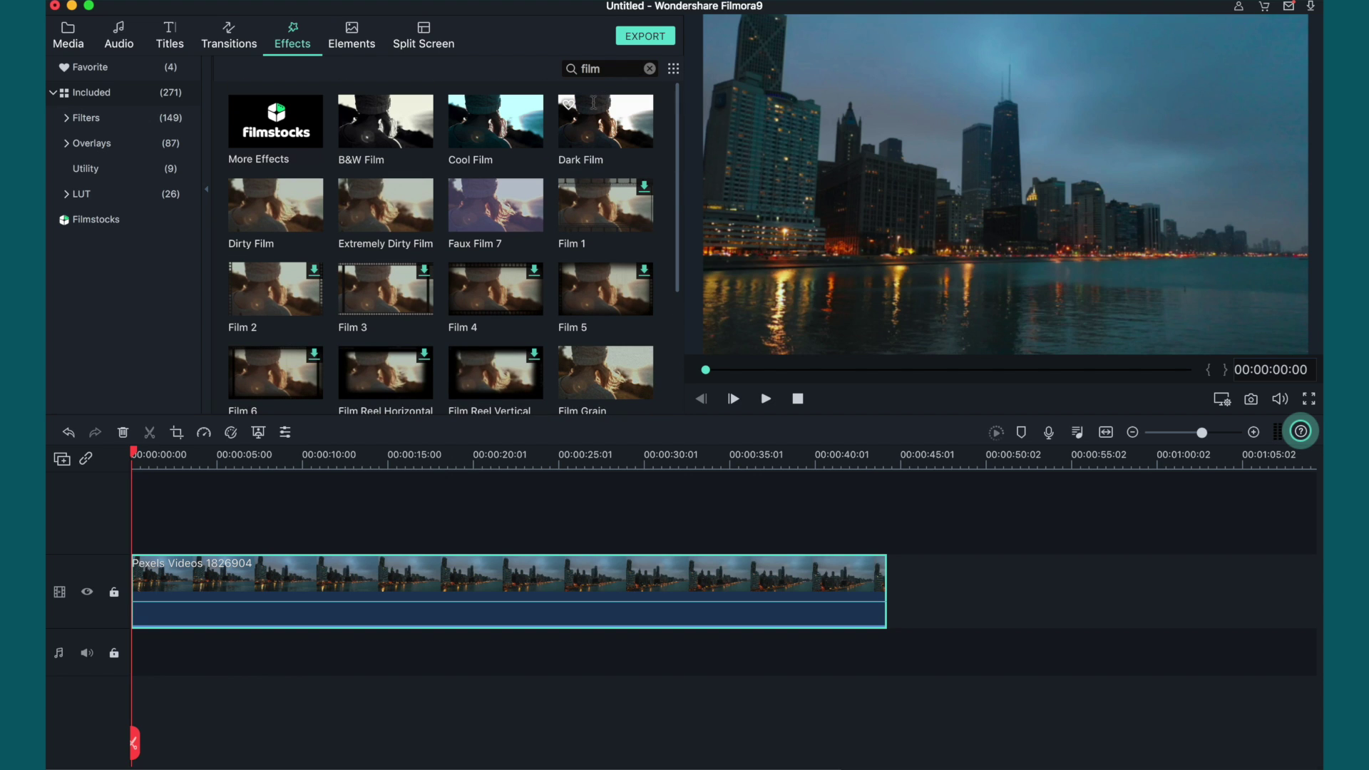
Step: Preview the Cool Film, Dark Film, Extremely Dirty Film and Dirty Film effects
left_click(458, 125)
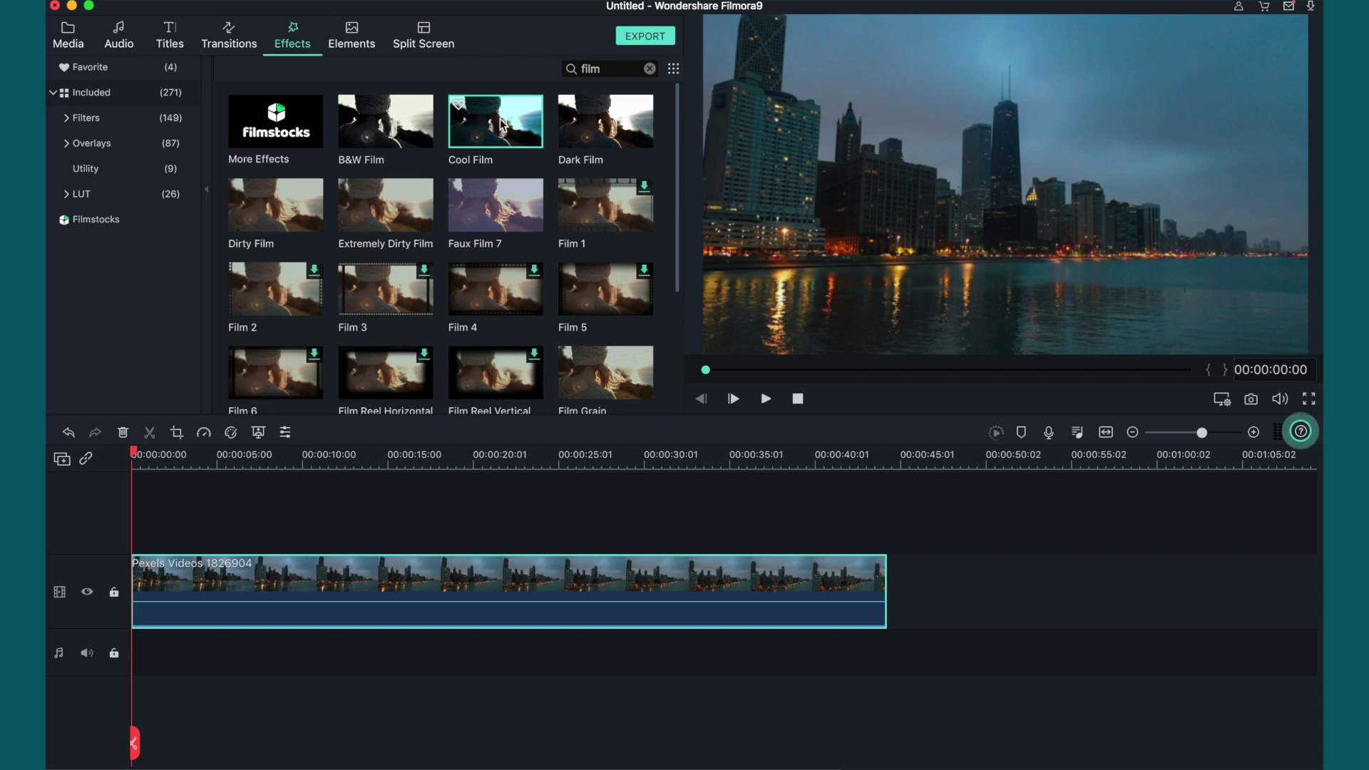
left_click(597, 132)
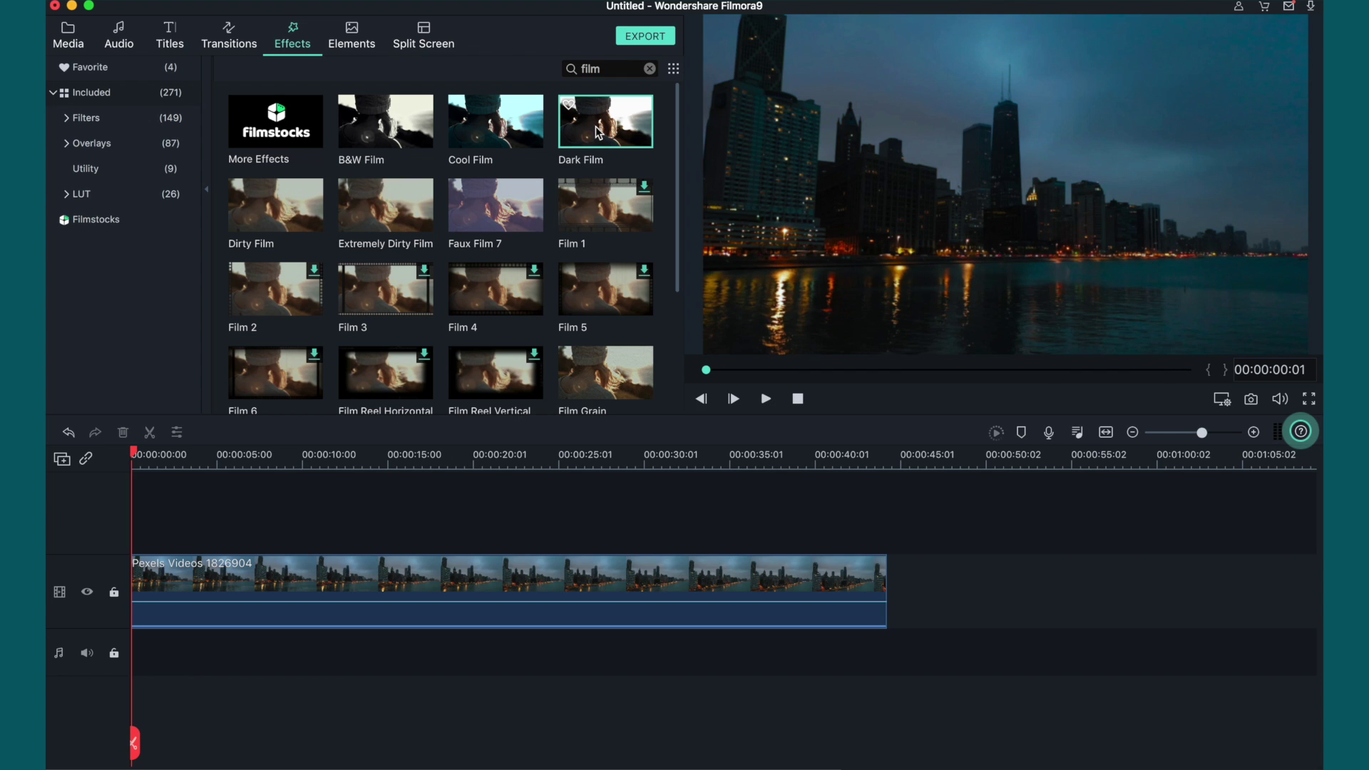
left_click(501, 134)
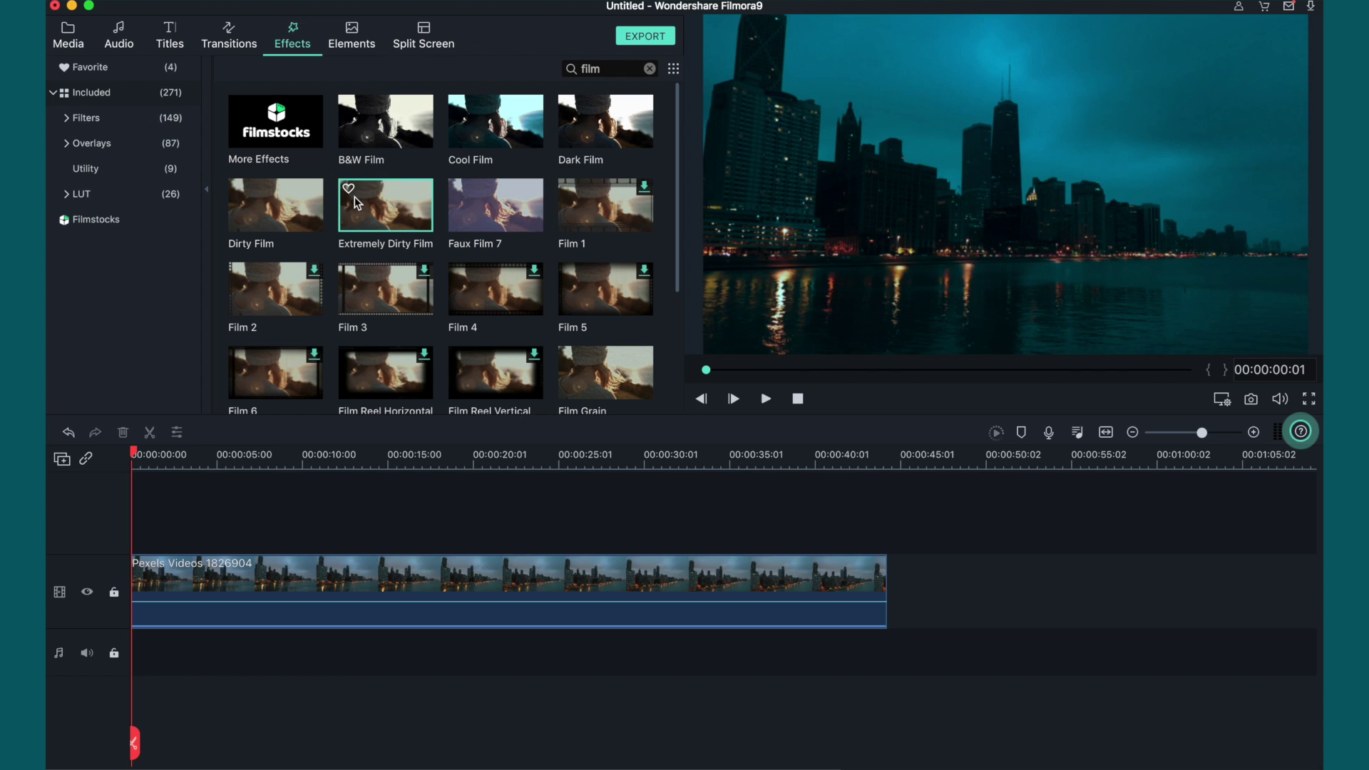
left_click(375, 217)
left_click(309, 212)
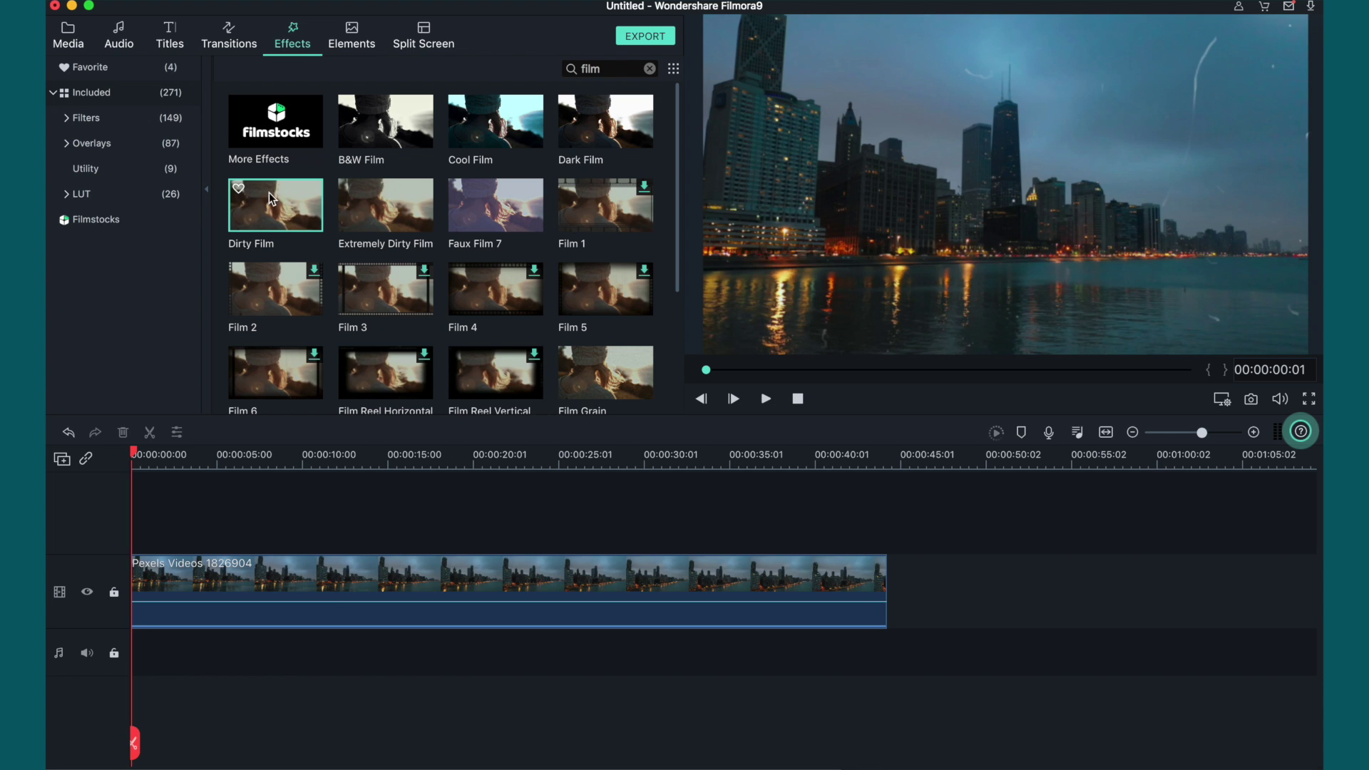
Step: Apply Dirty Film and Film Grain to the city clip and play it back
left_click_drag(277, 202, 324, 571)
scroll(563, 315, "down", 4)
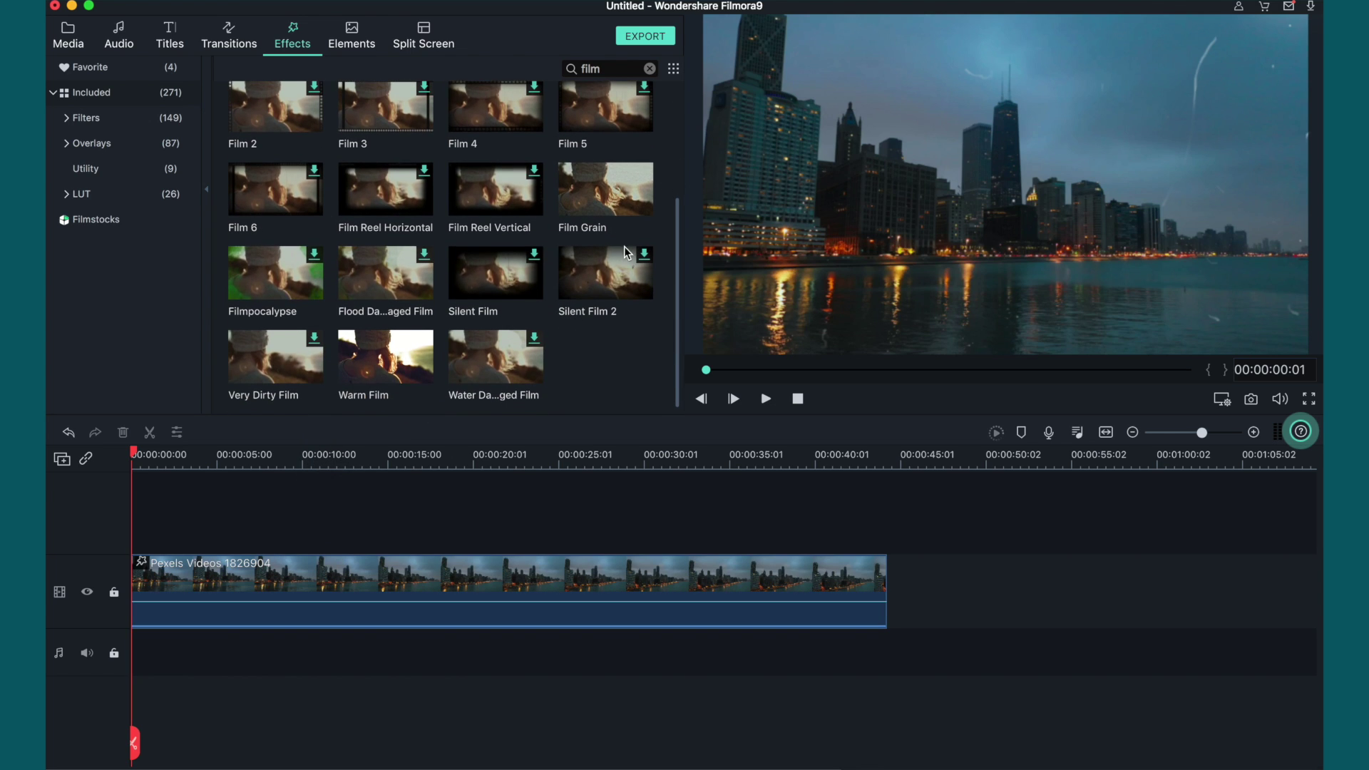
left_click_drag(601, 193, 399, 581)
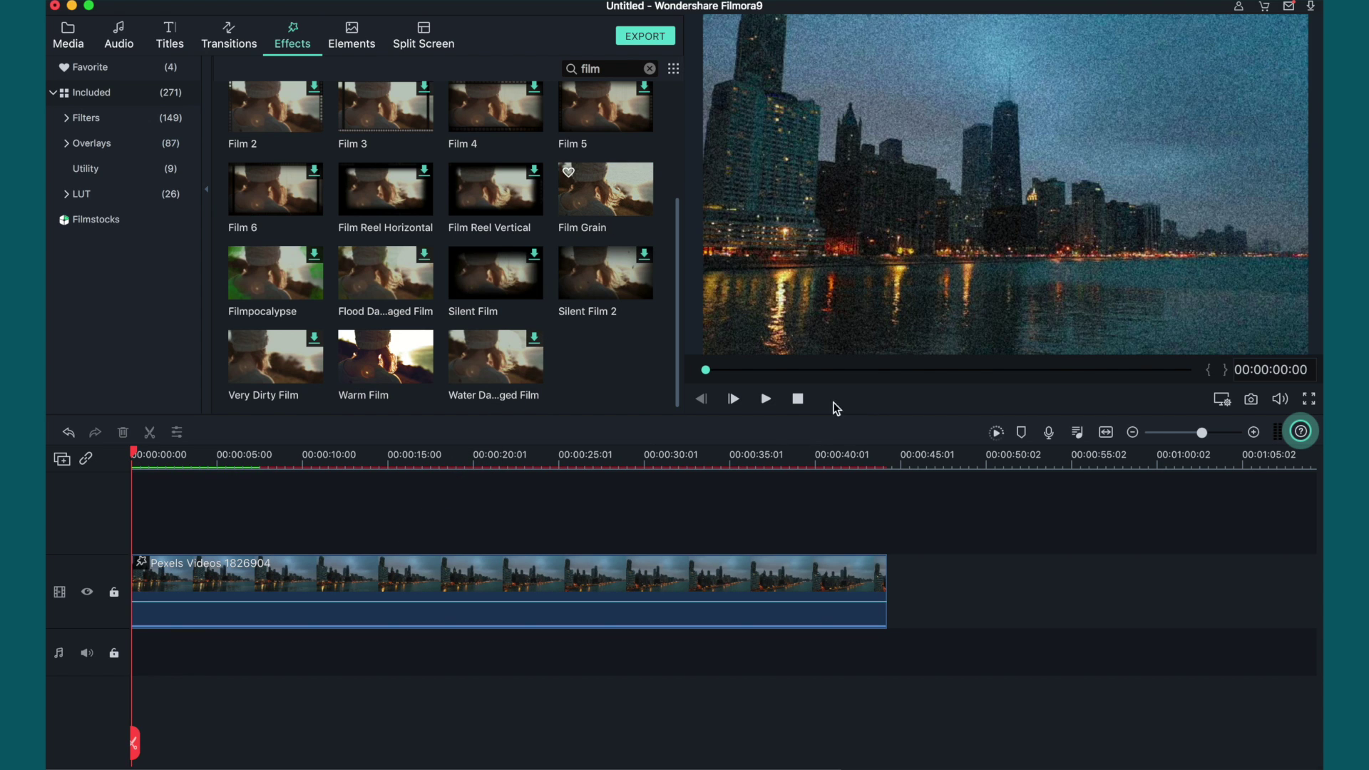
left_click(766, 399)
left_click(599, 583)
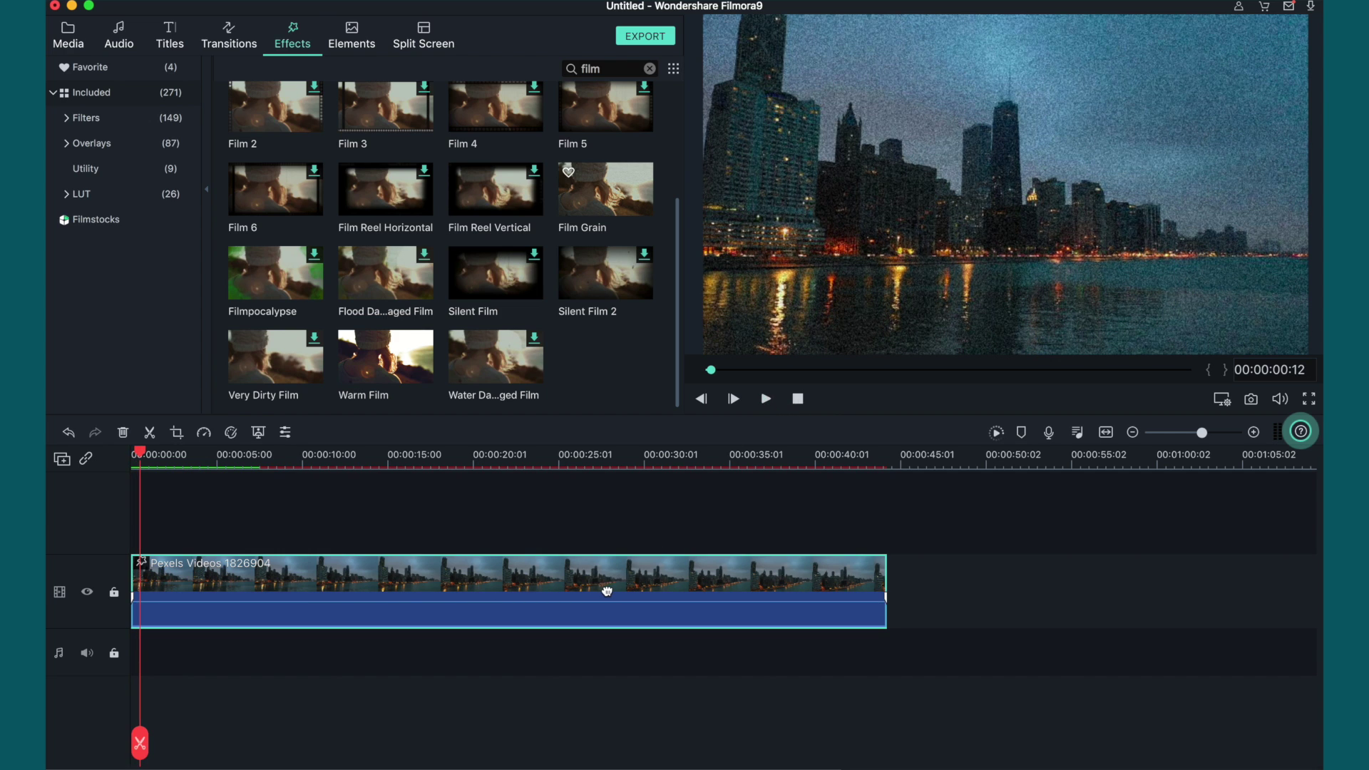
Step: Set Dirty Film alpha to 100 and Film Grain to percentage 33, alpha 88, and confirm
left_click(286, 433)
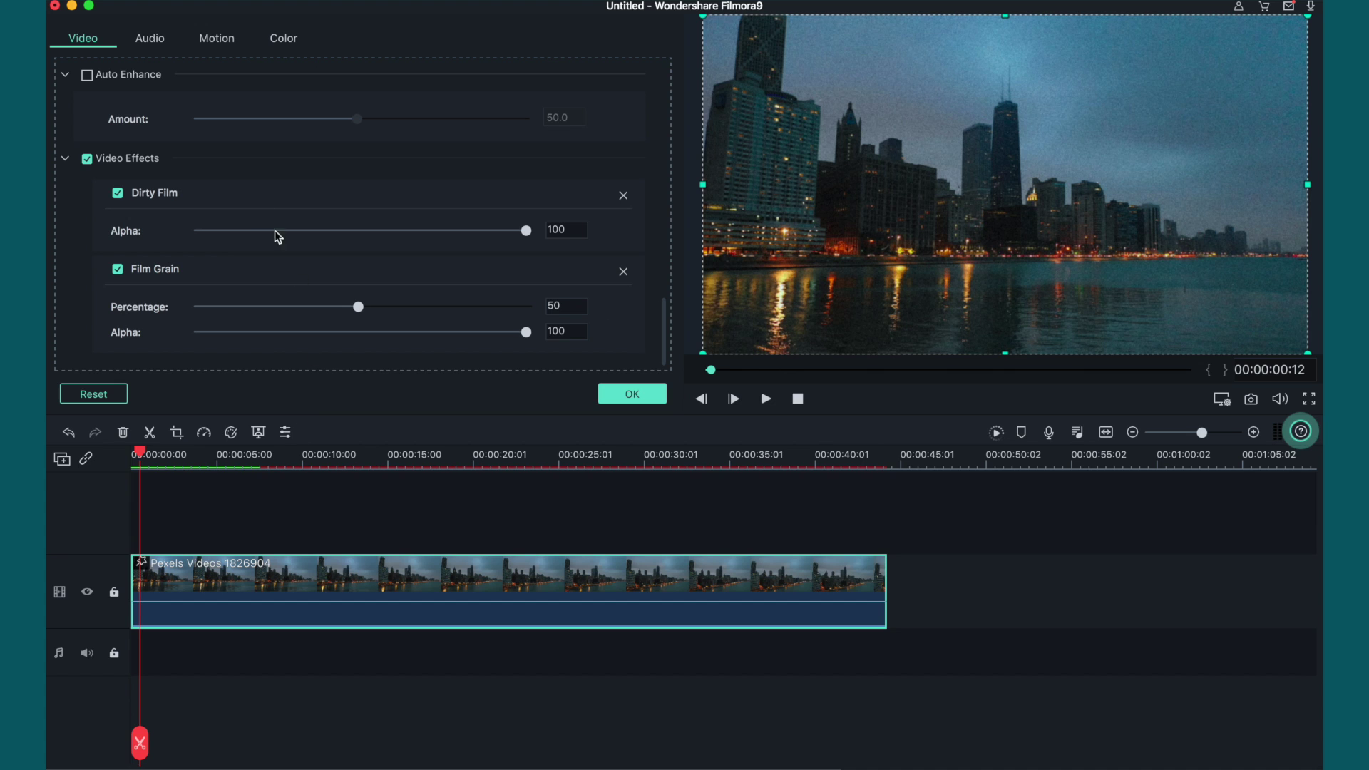
scroll(297, 147, "down", 10)
scroll(196, 208, "up", 10)
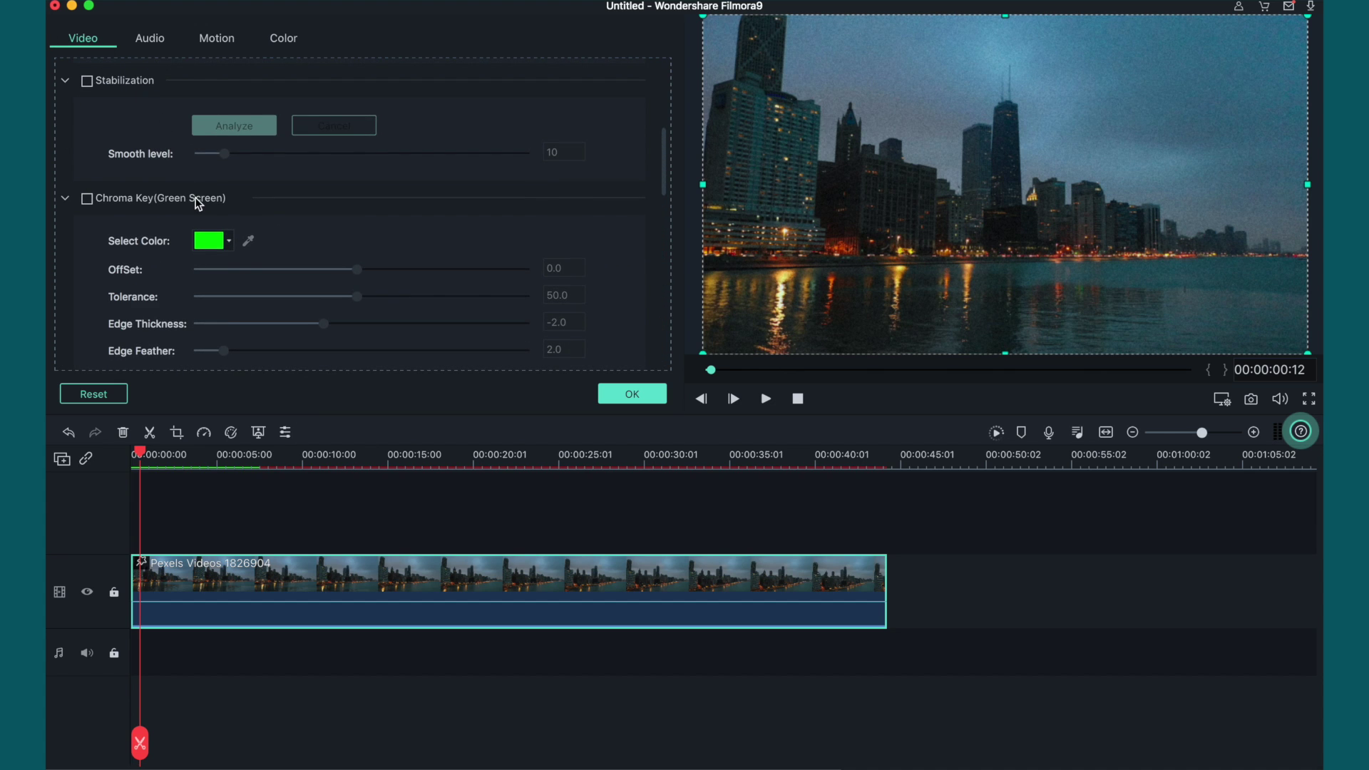
scroll(198, 205, "up", 2)
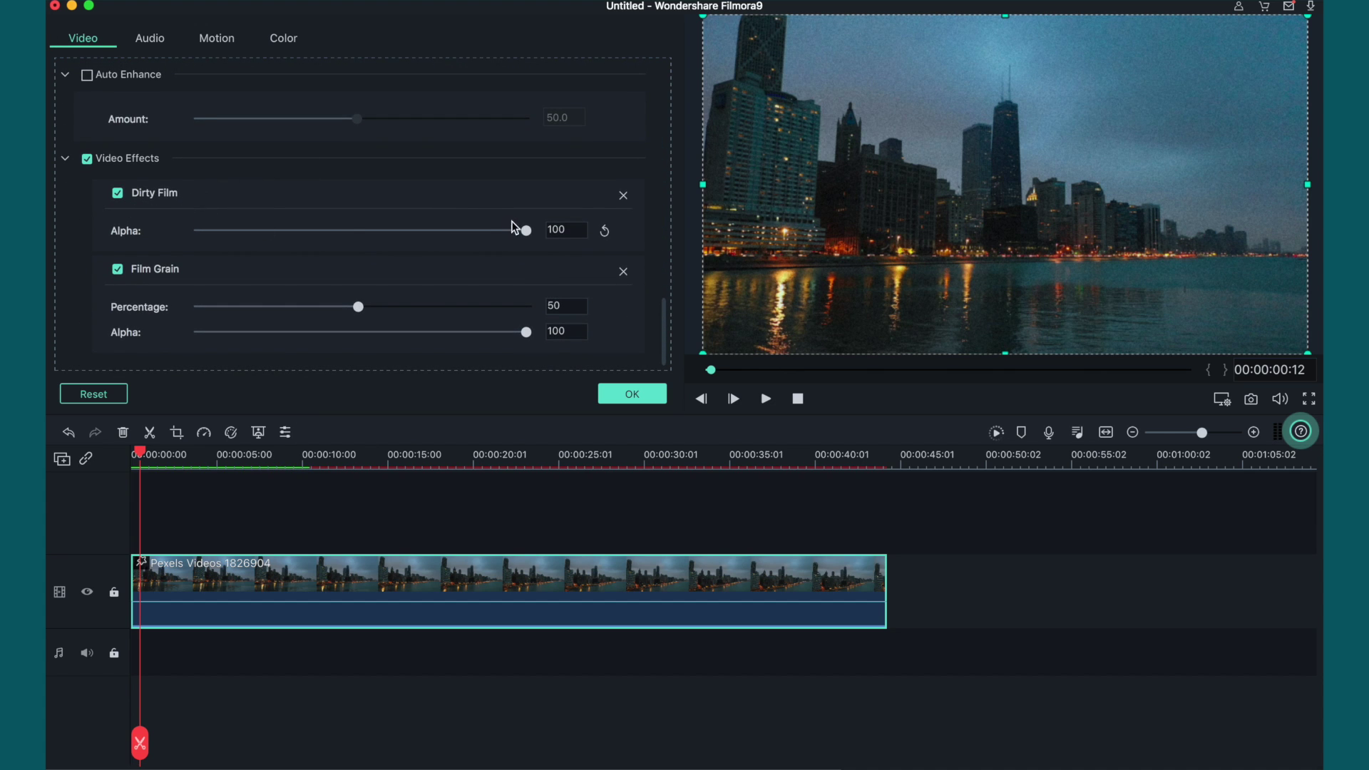
left_click_drag(468, 235, 540, 236)
left_click_drag(359, 307, 274, 312)
left_click_drag(359, 317, 291, 314)
left_click_drag(526, 332, 523, 333)
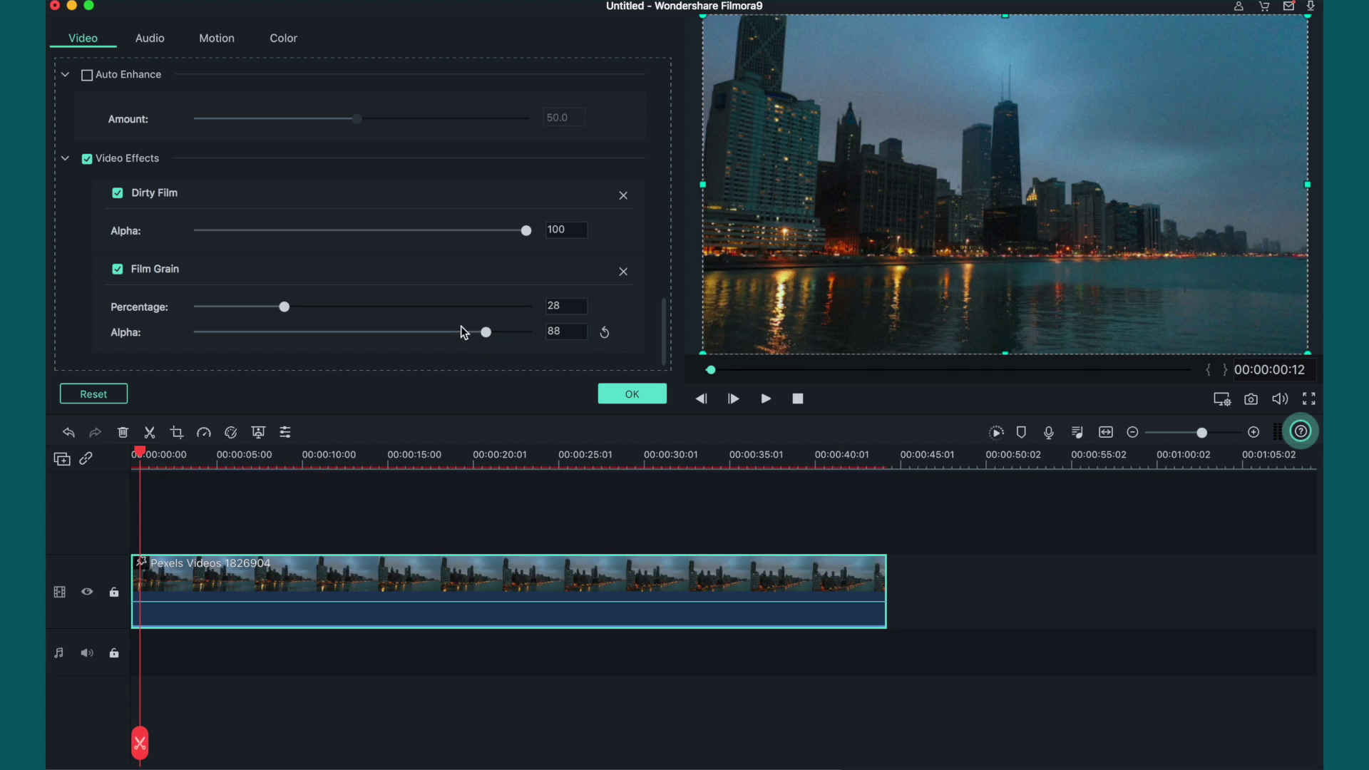
left_click_drag(285, 308, 301, 307)
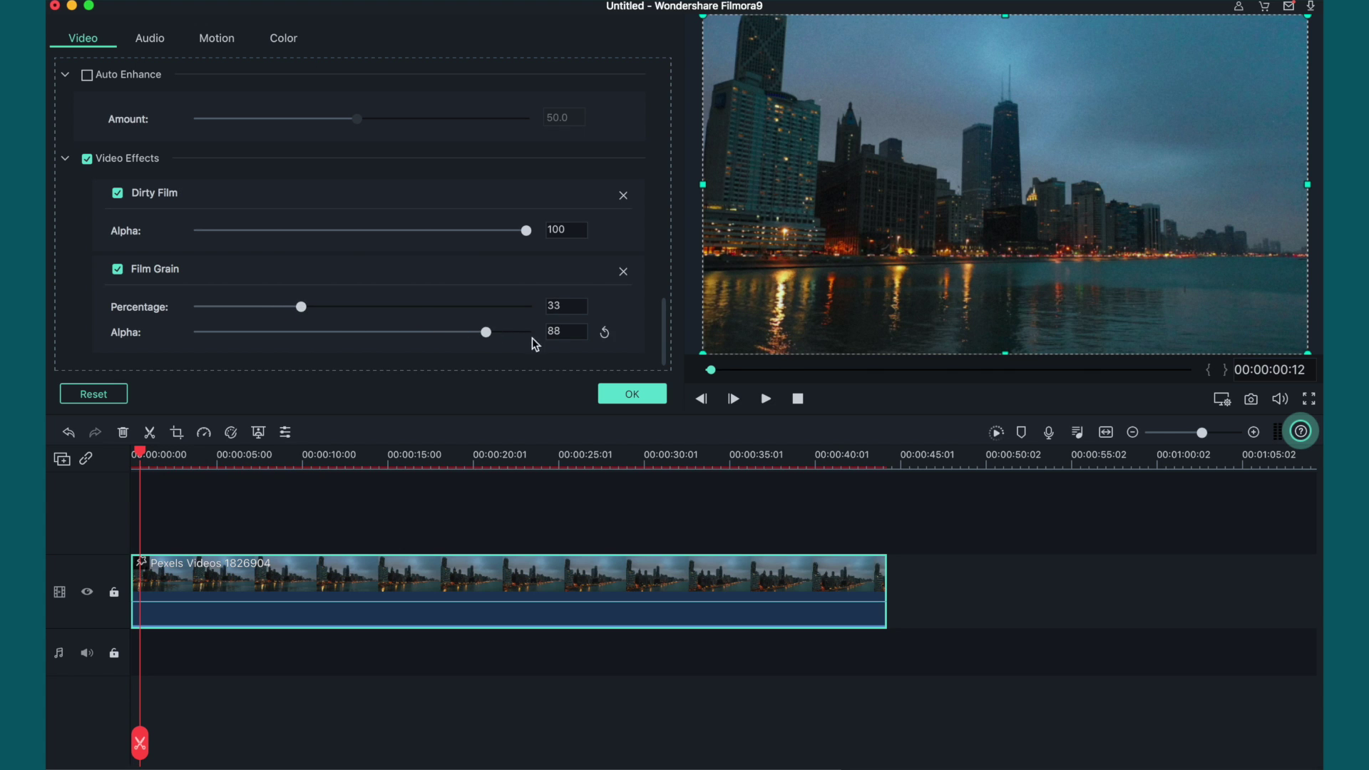
left_click(628, 392)
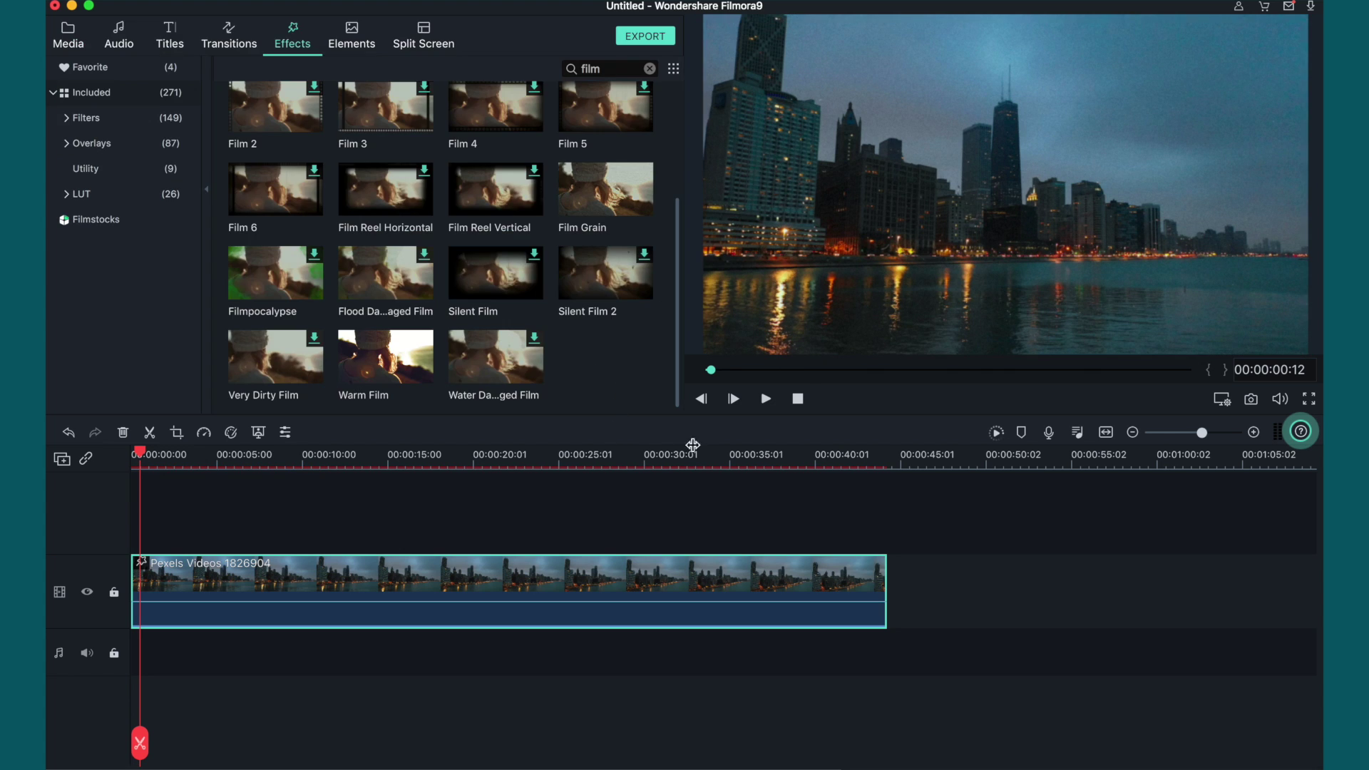
Step: Raise the city clip's Film Grain percentage to 45 and play it back
left_click(765, 399)
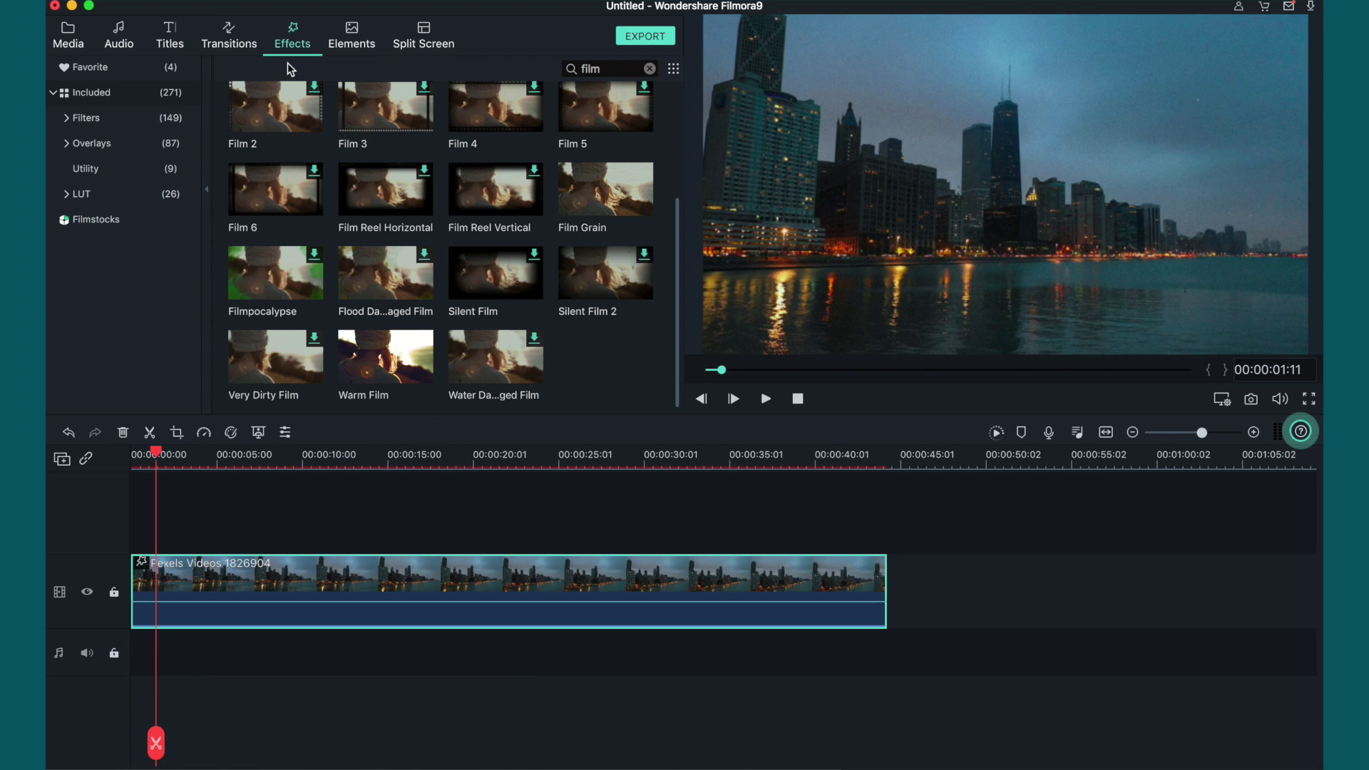
left_click(286, 432)
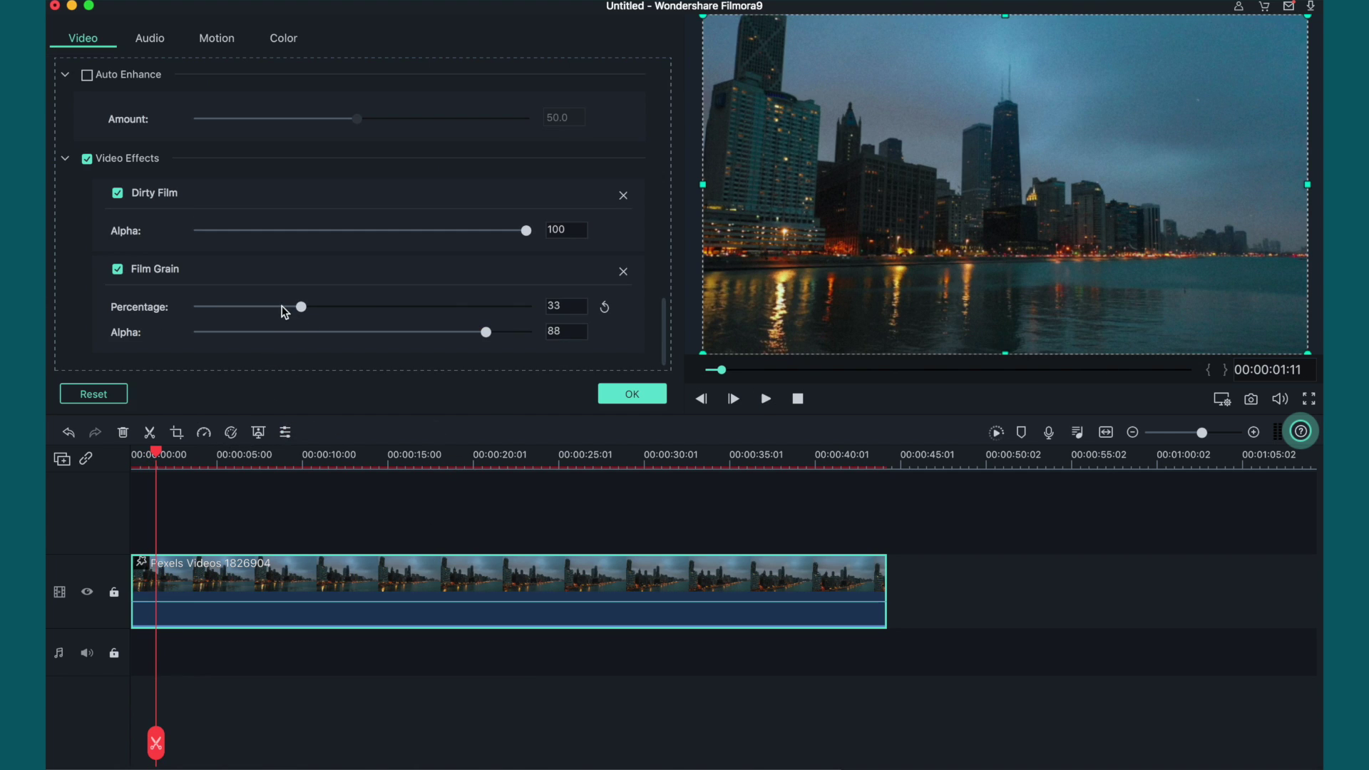
left_click_drag(304, 308, 343, 311)
left_click(623, 391)
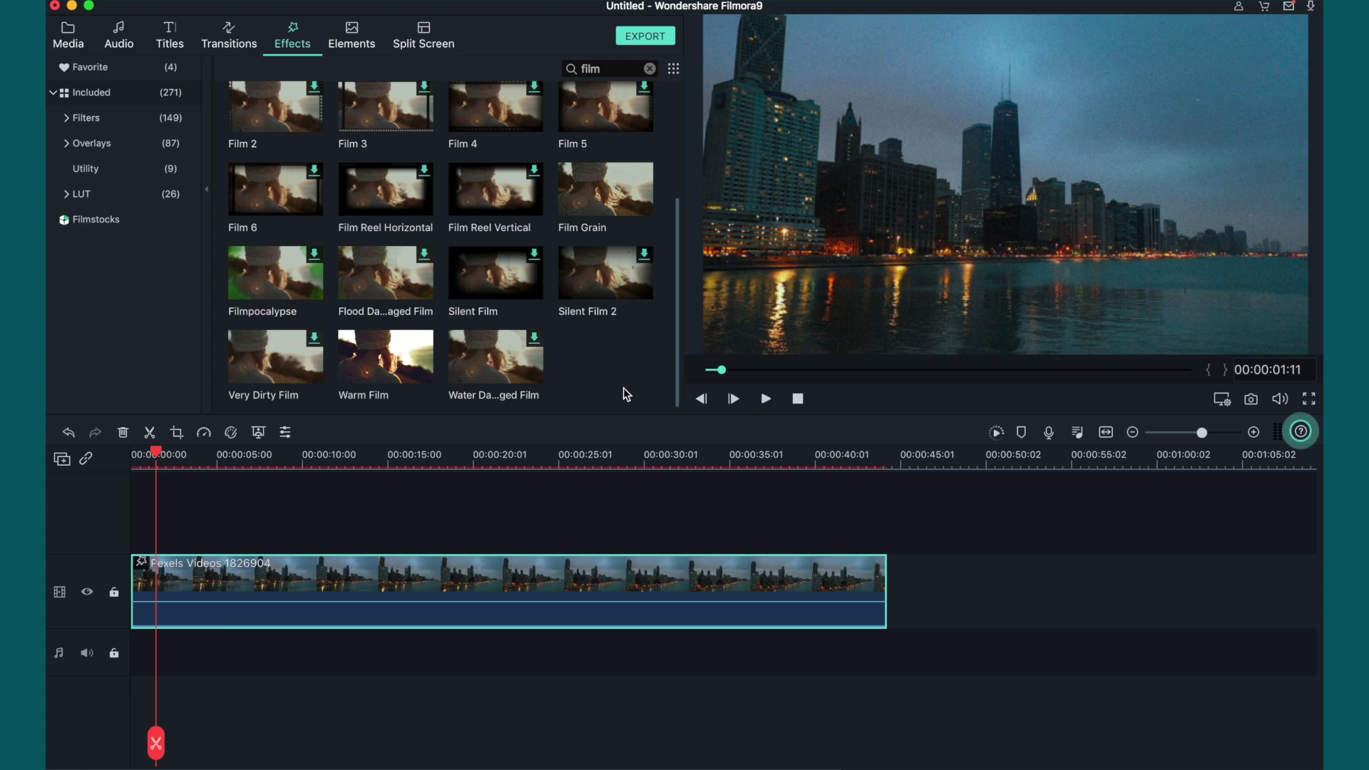
left_click(764, 399)
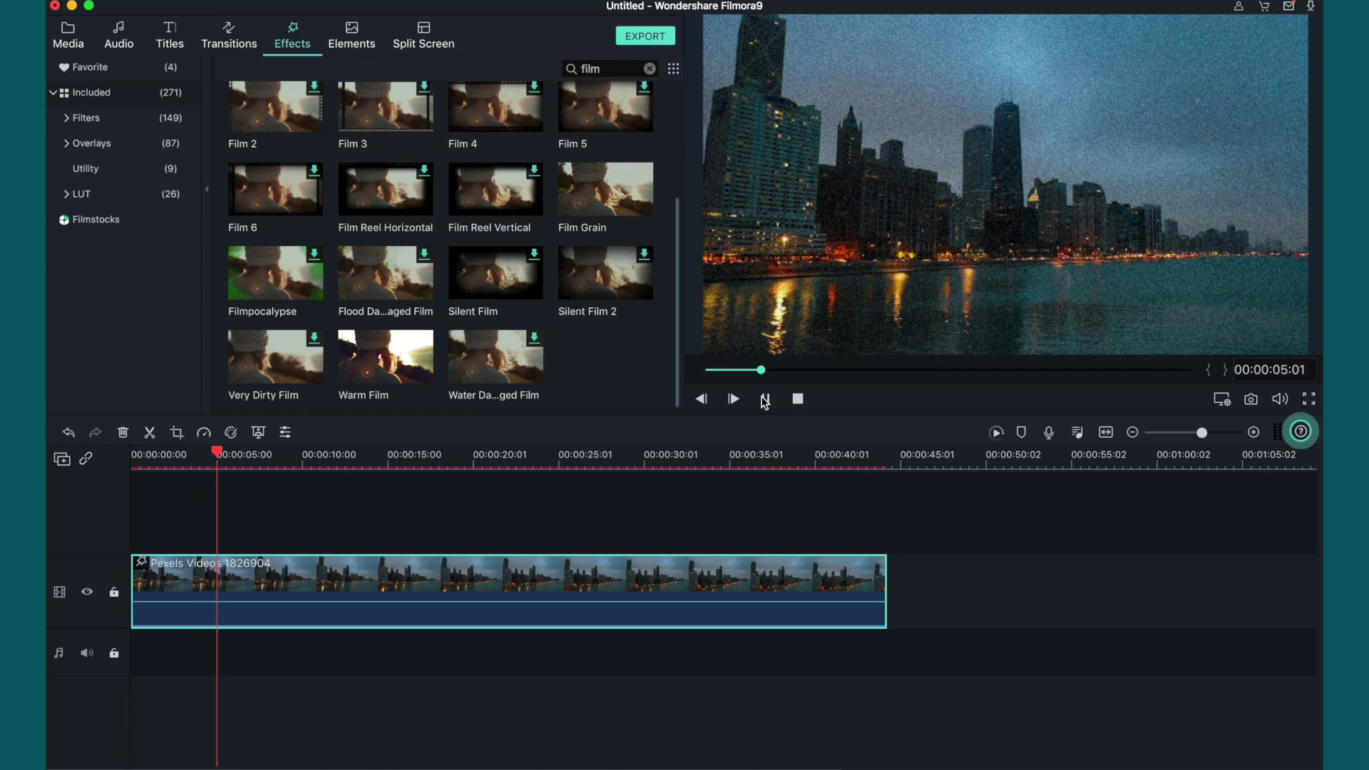
left_click(589, 574)
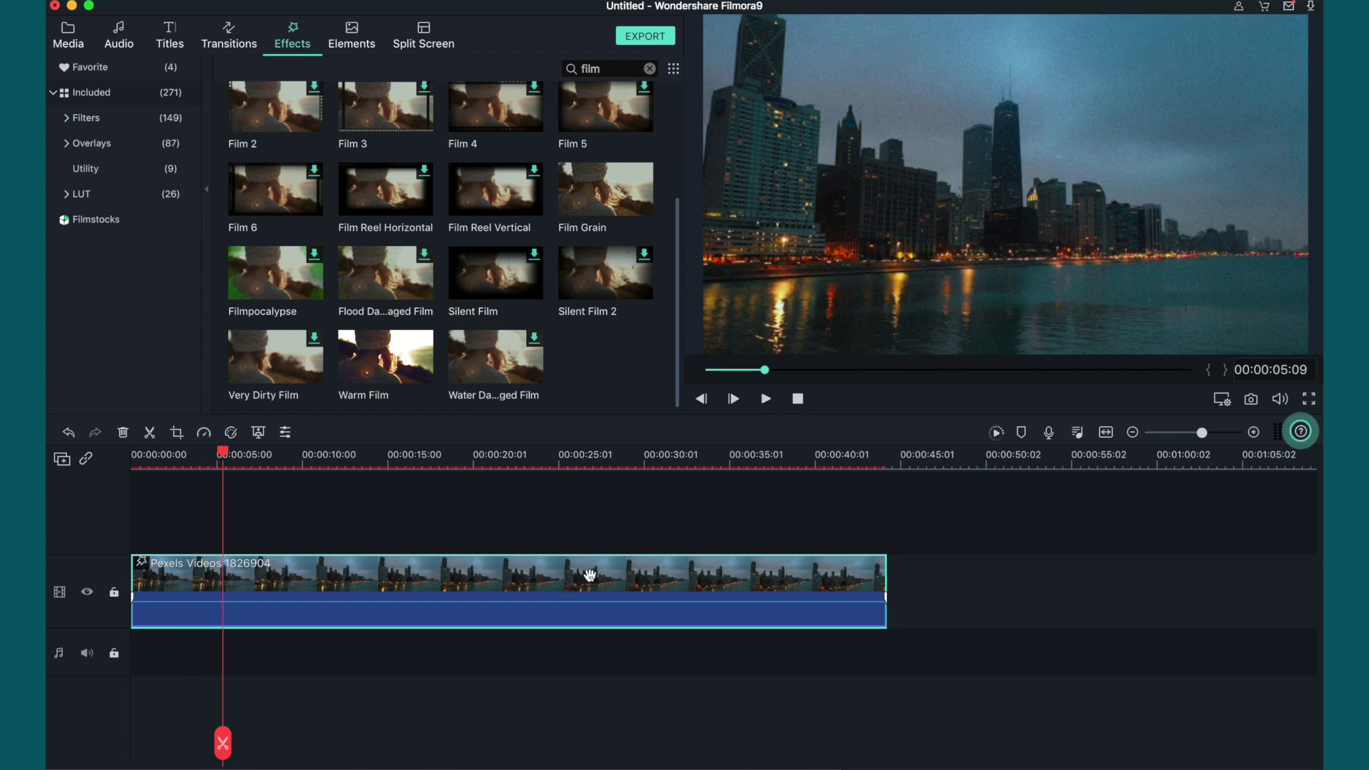
Step: Lower the Film Grain alpha to 48 and play the clip to review the final look
left_click(286, 433)
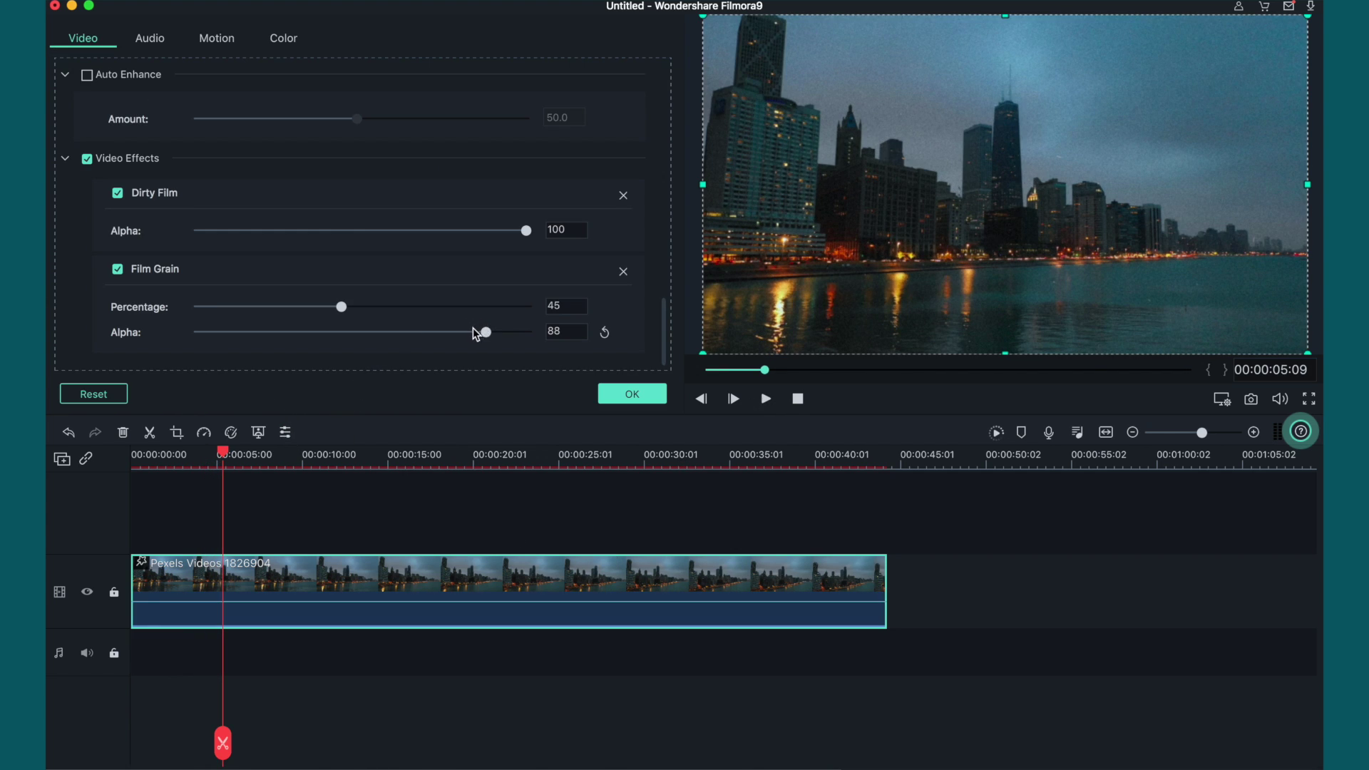
left_click_drag(473, 327, 353, 341)
left_click(654, 399)
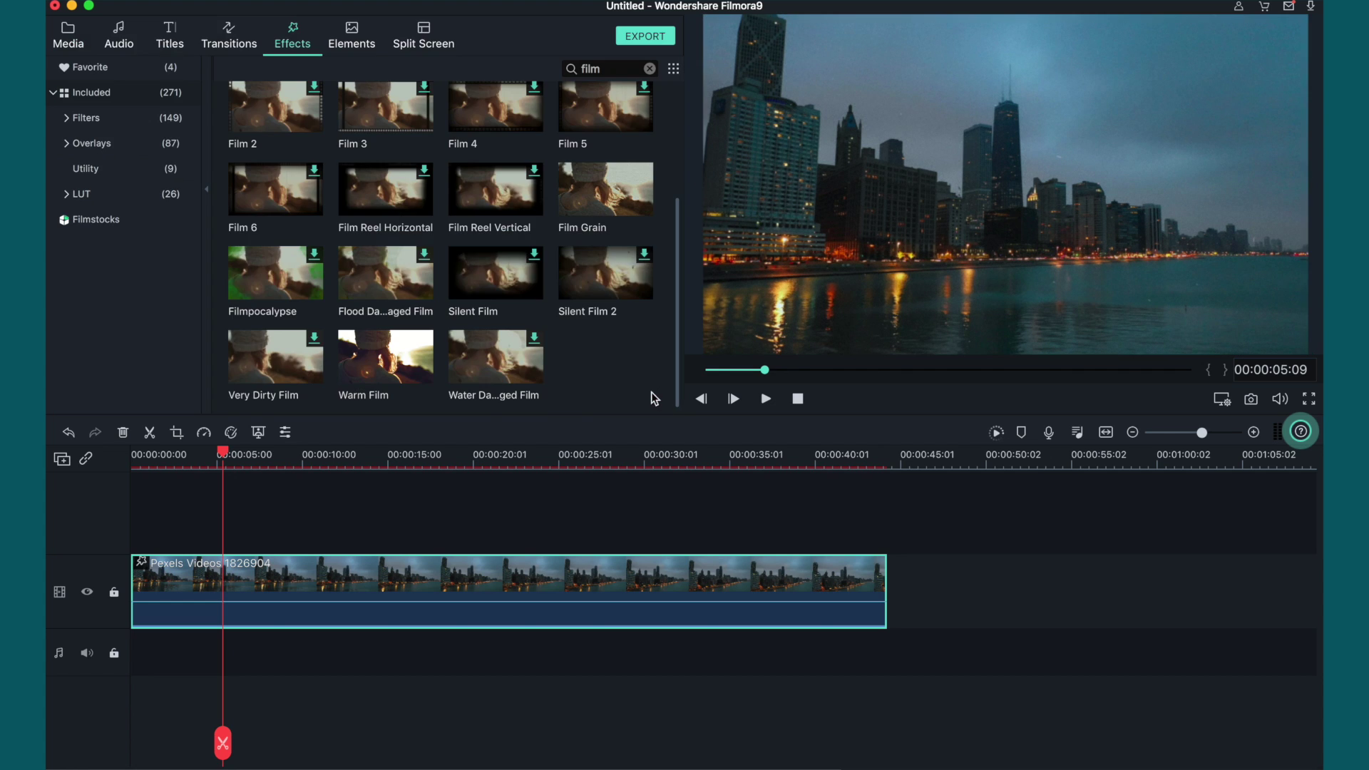
left_click(764, 398)
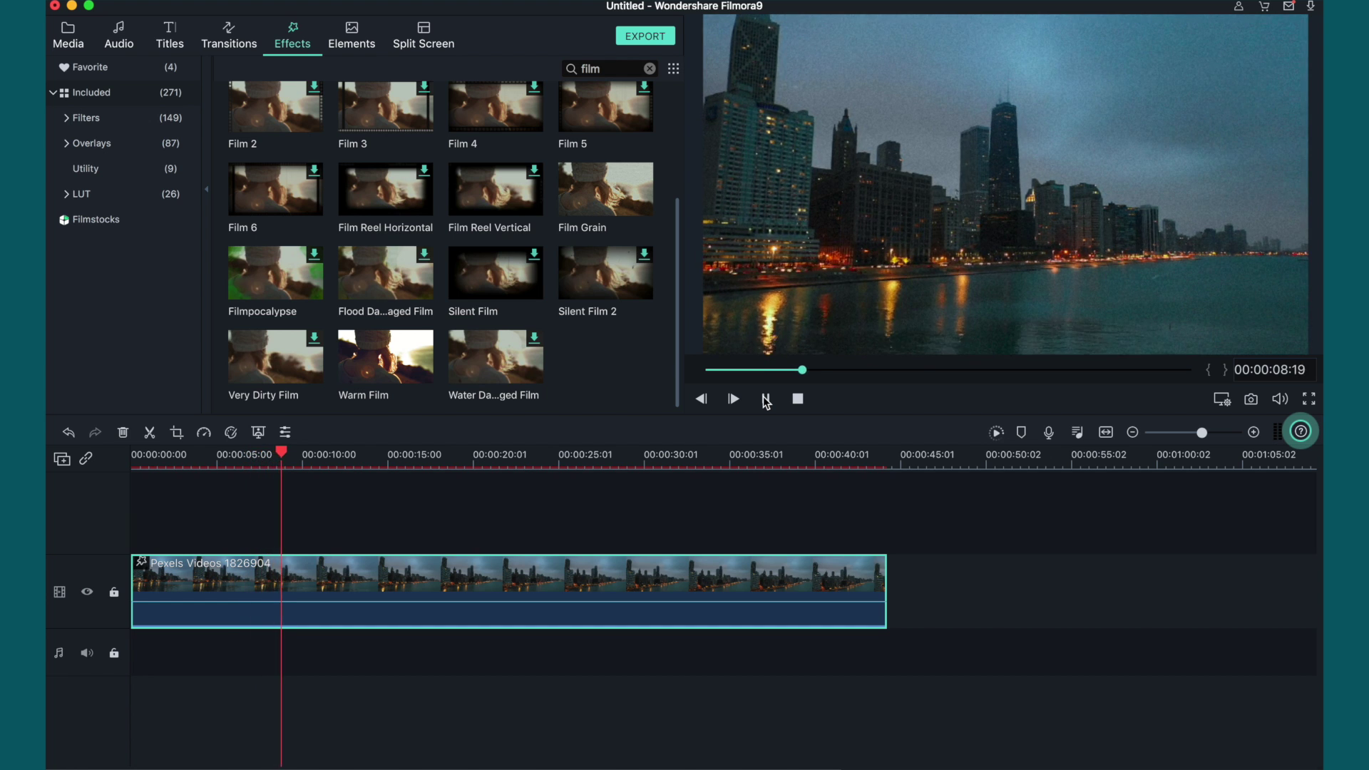
left_click(766, 399)
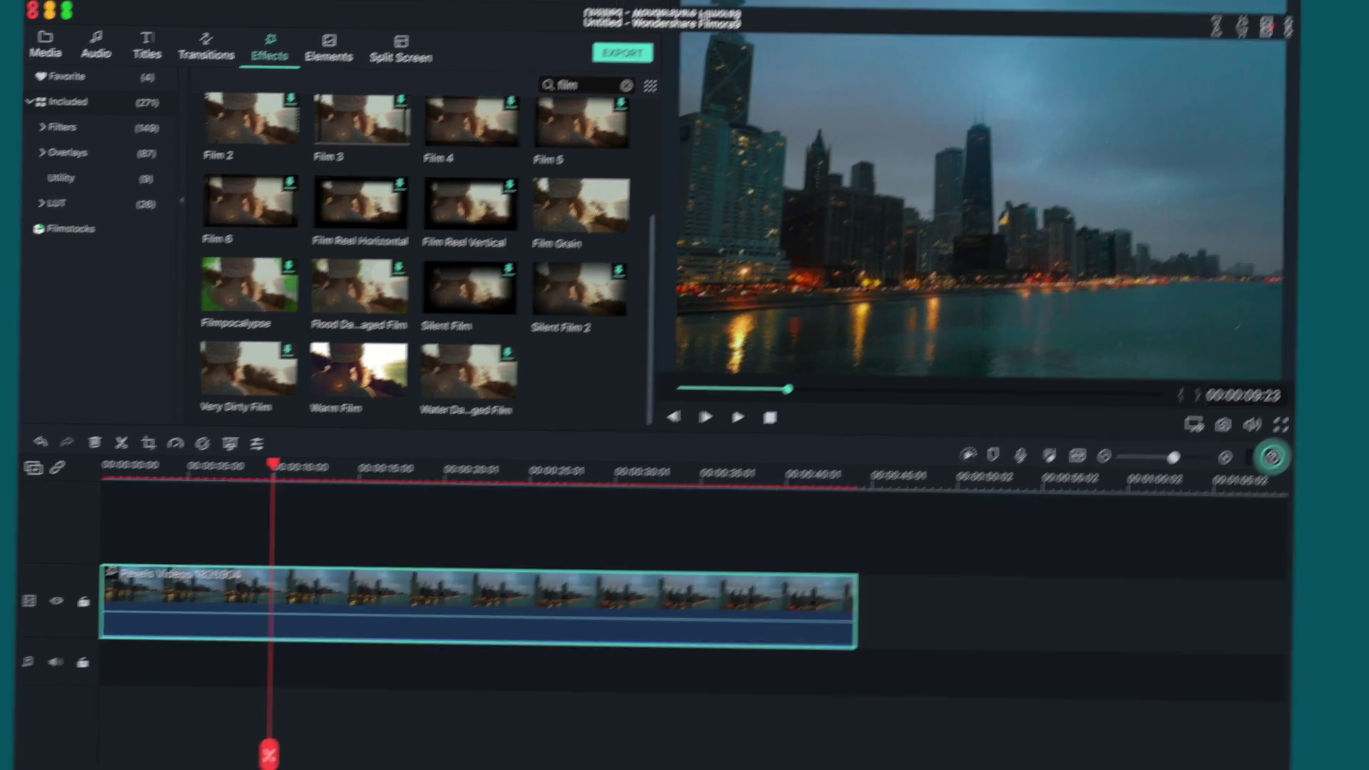